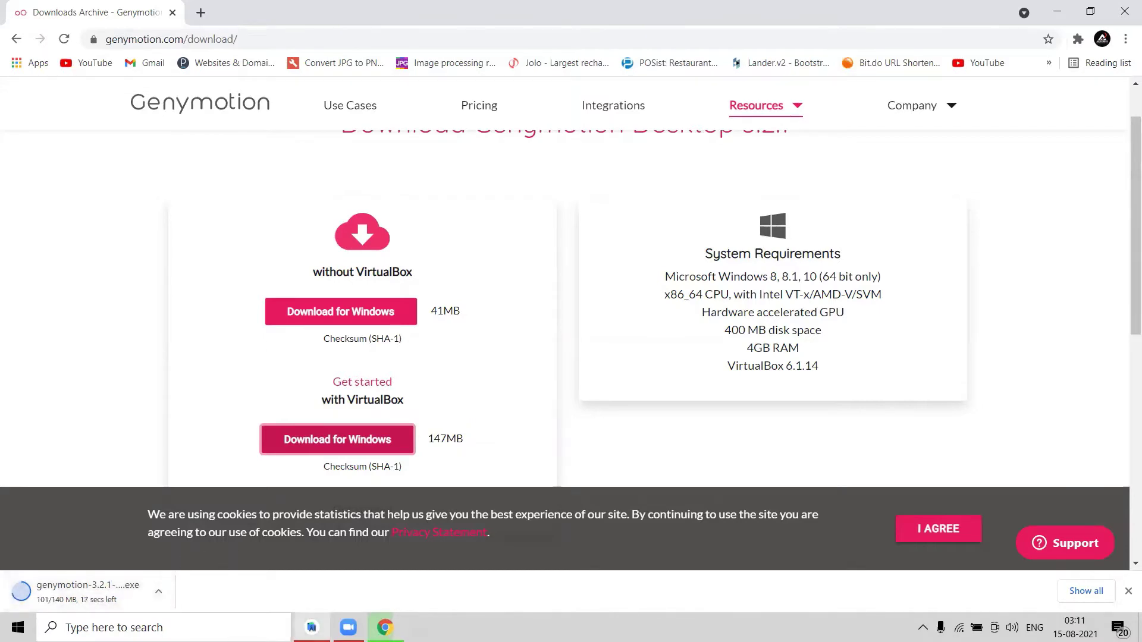
Once the 140 MB download finishes, show genymotion-3.2.1-vbox.exe in its Downloads folder.
{"action": "left_click", "coordinate": [312, 627]}
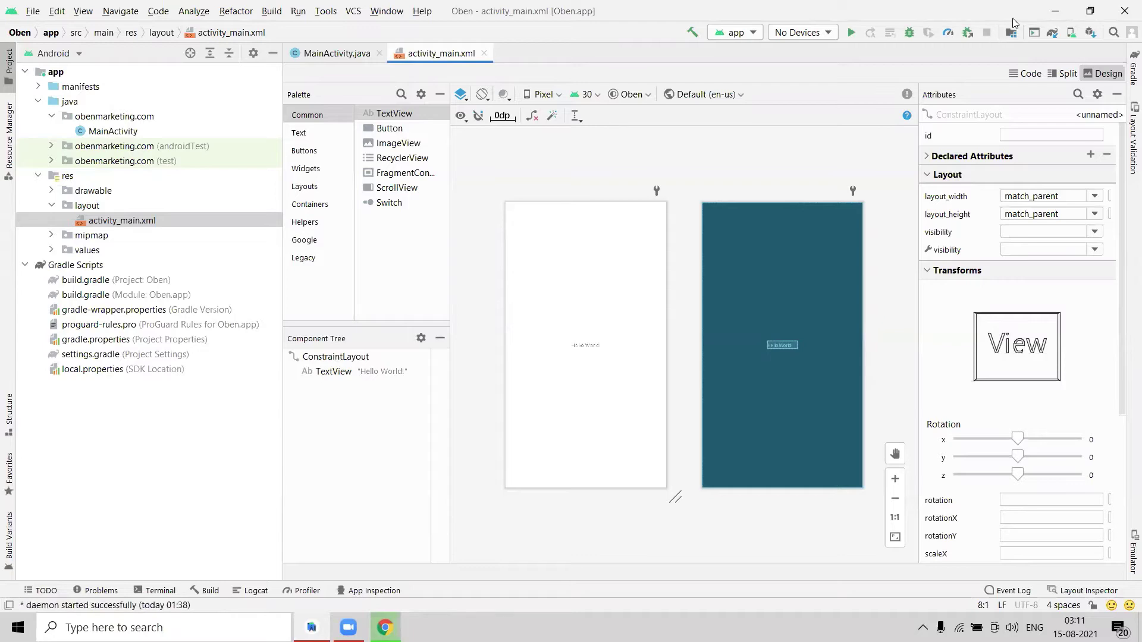
{"action": "left_click", "coordinate": [1054, 11]}
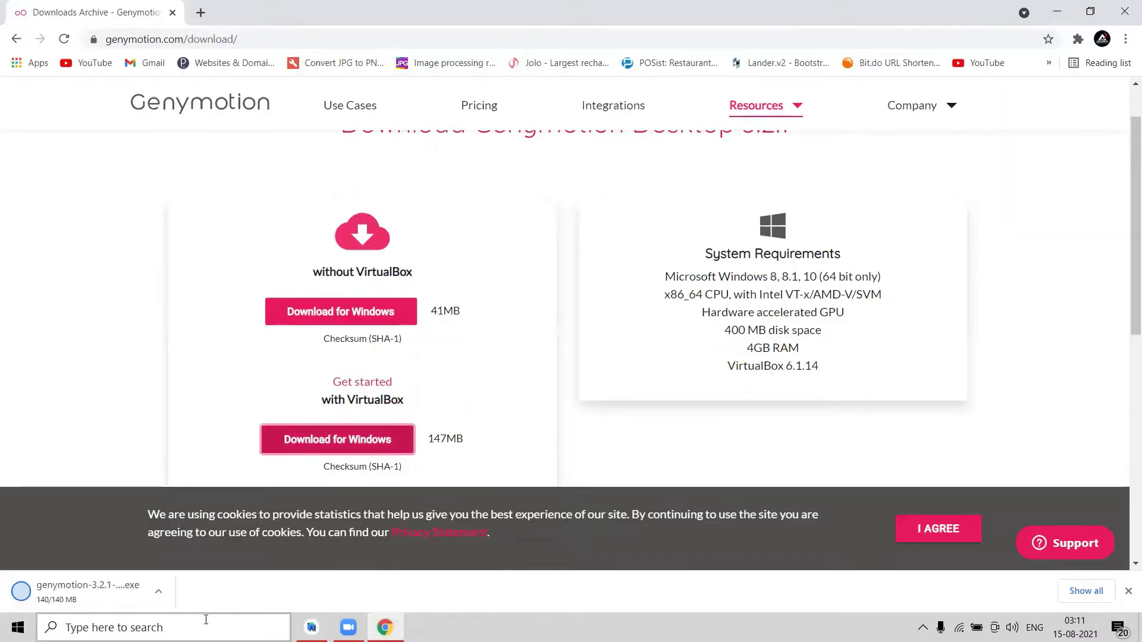
{"action": "left_click", "coordinate": [158, 592]}
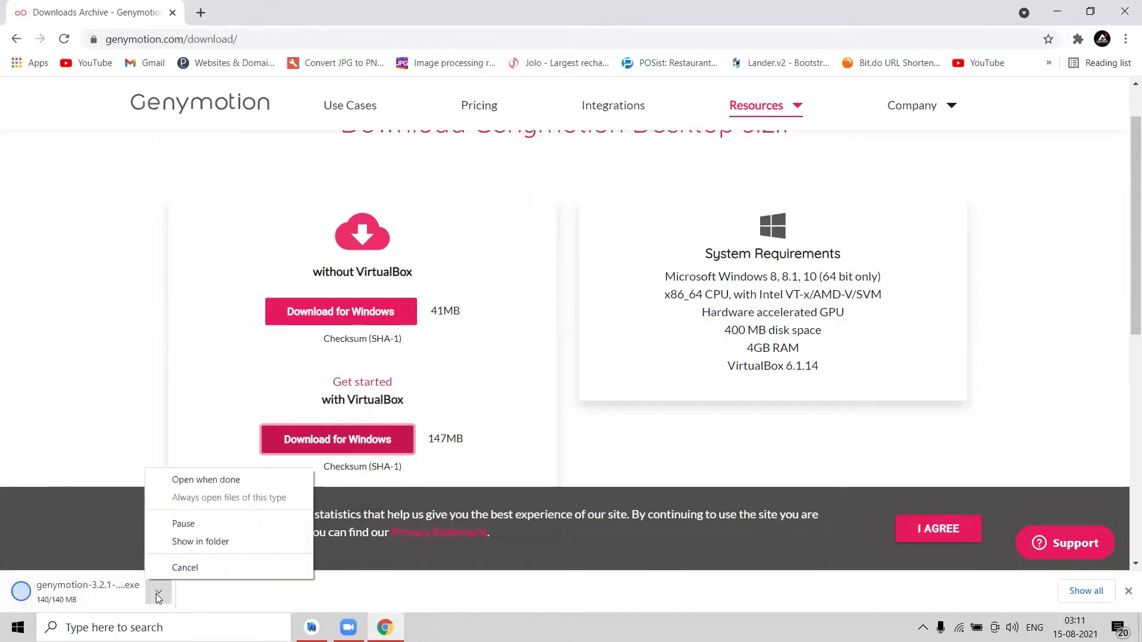
{"action": "left_click", "coordinate": [195, 543]}
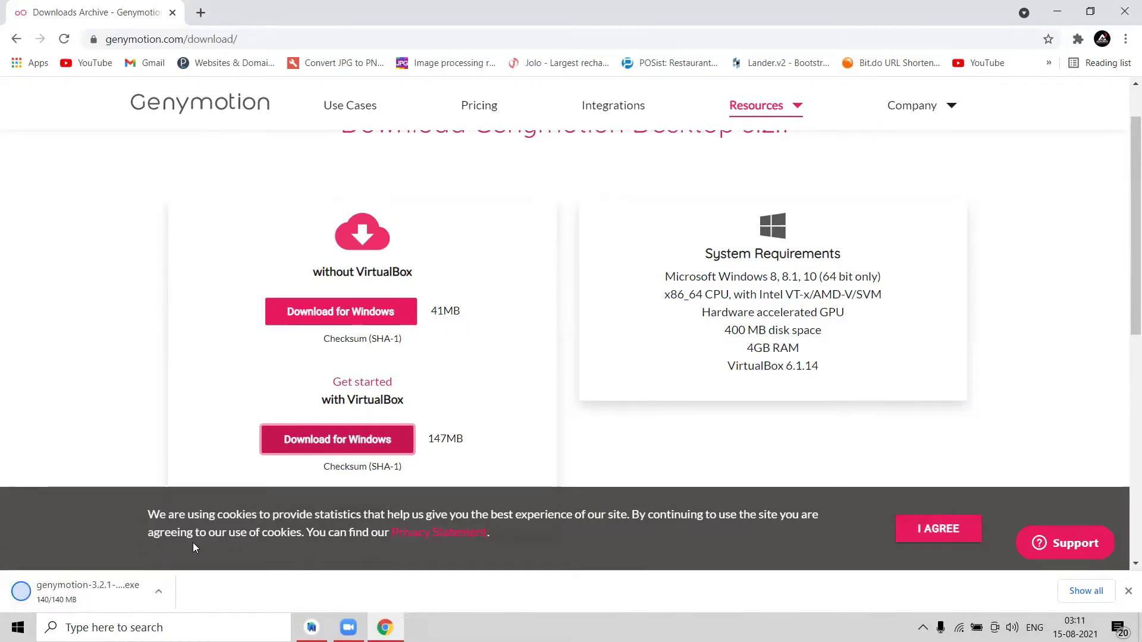
{"action": "left_click", "coordinate": [158, 592]}
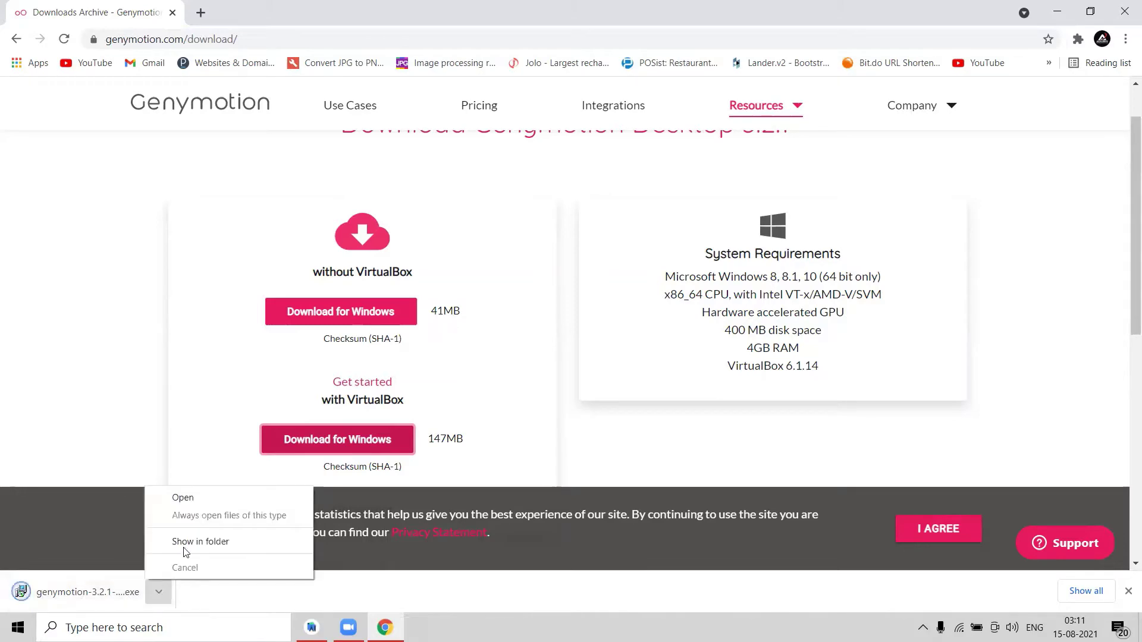
{"action": "left_click", "coordinate": [185, 542]}
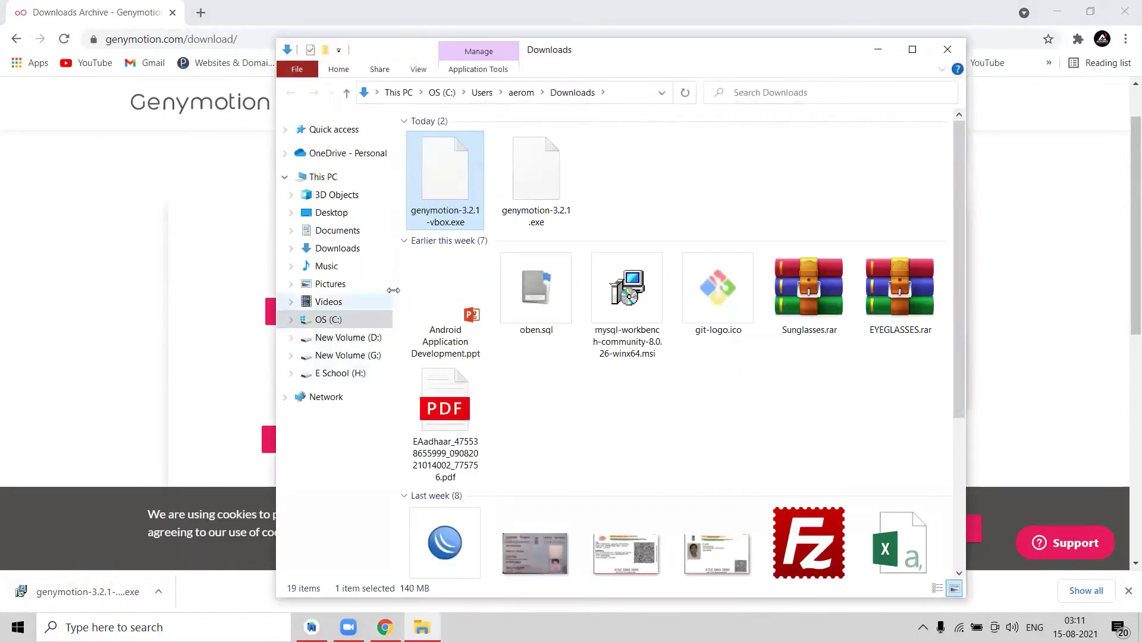
Run genymotion-3.2.1-vbox.exe in English, keeping default folders and the desktop shortcut, and install.
{"action": "double_click", "coordinate": [441, 177]}
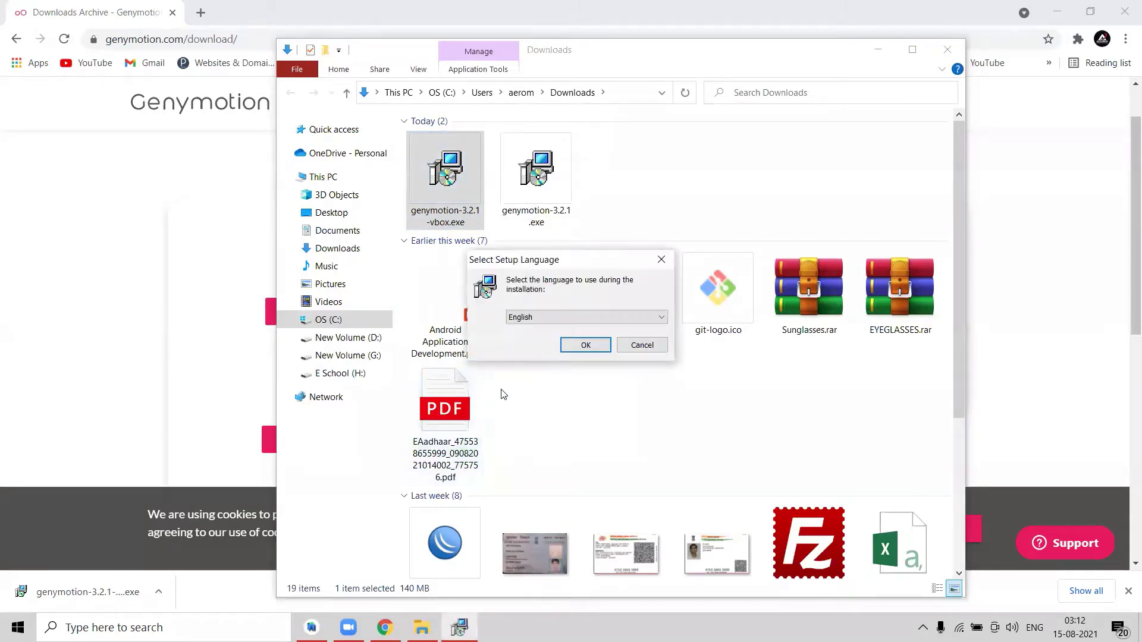
{"action": "left_click", "coordinate": [586, 346]}
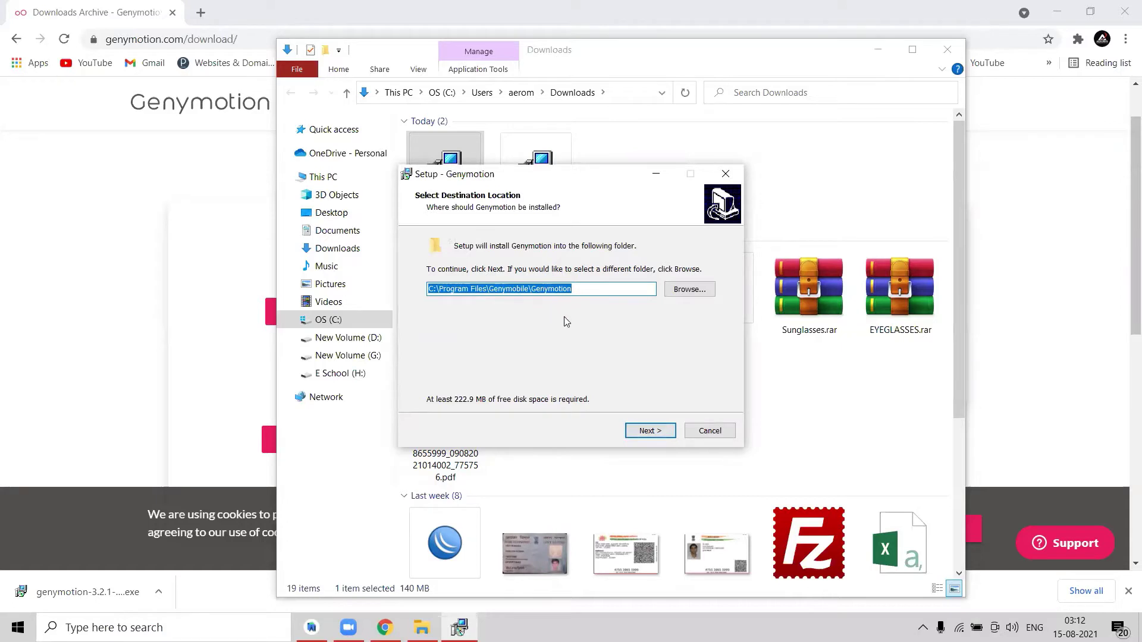
{"action": "left_click", "coordinate": [650, 432]}
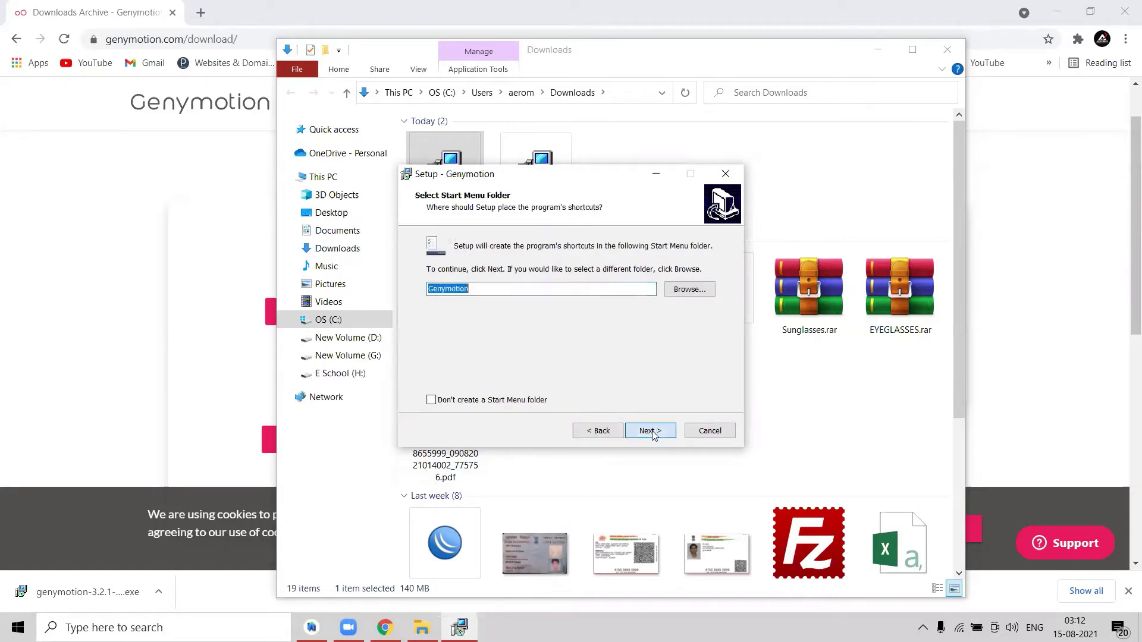
{"action": "left_click", "coordinate": [651, 432]}
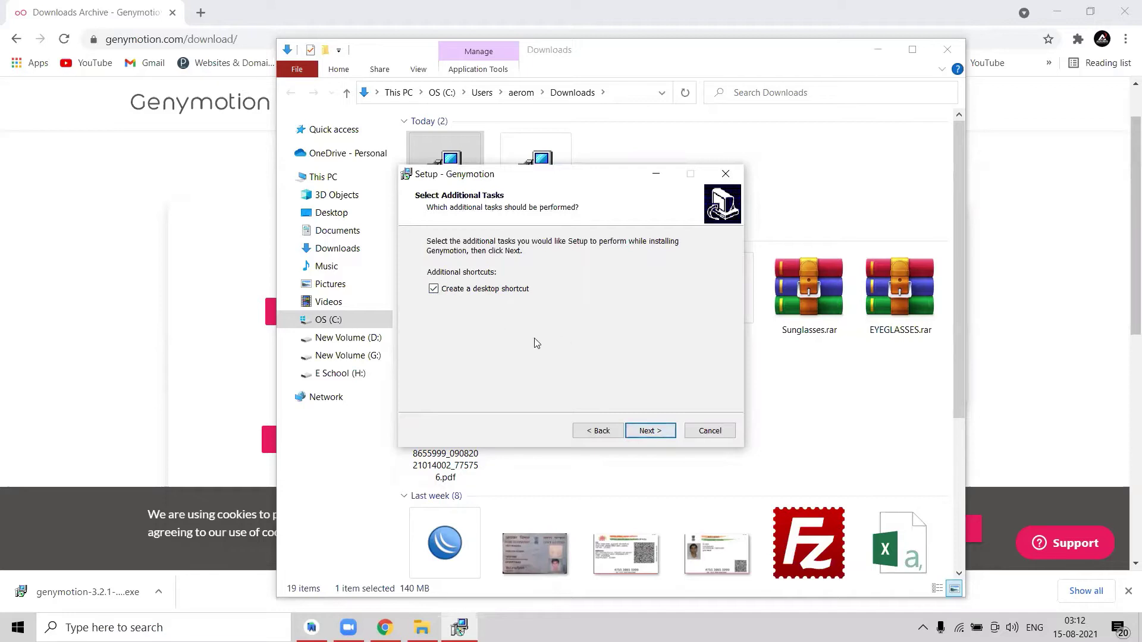
{"action": "left_click", "coordinate": [634, 434]}
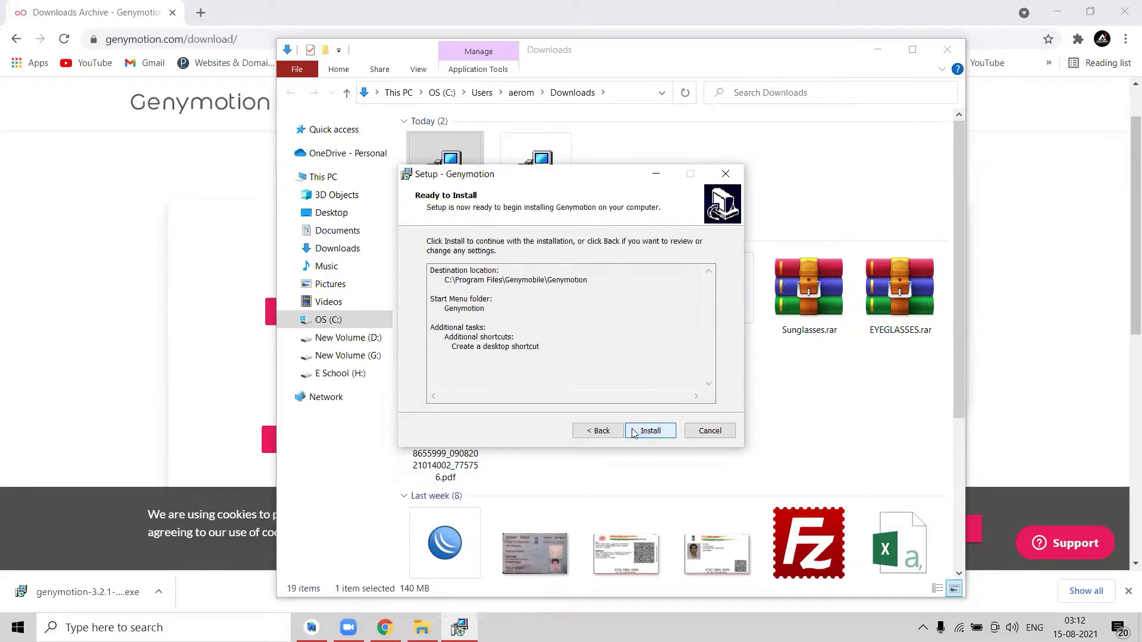
{"action": "left_click", "coordinate": [633, 429]}
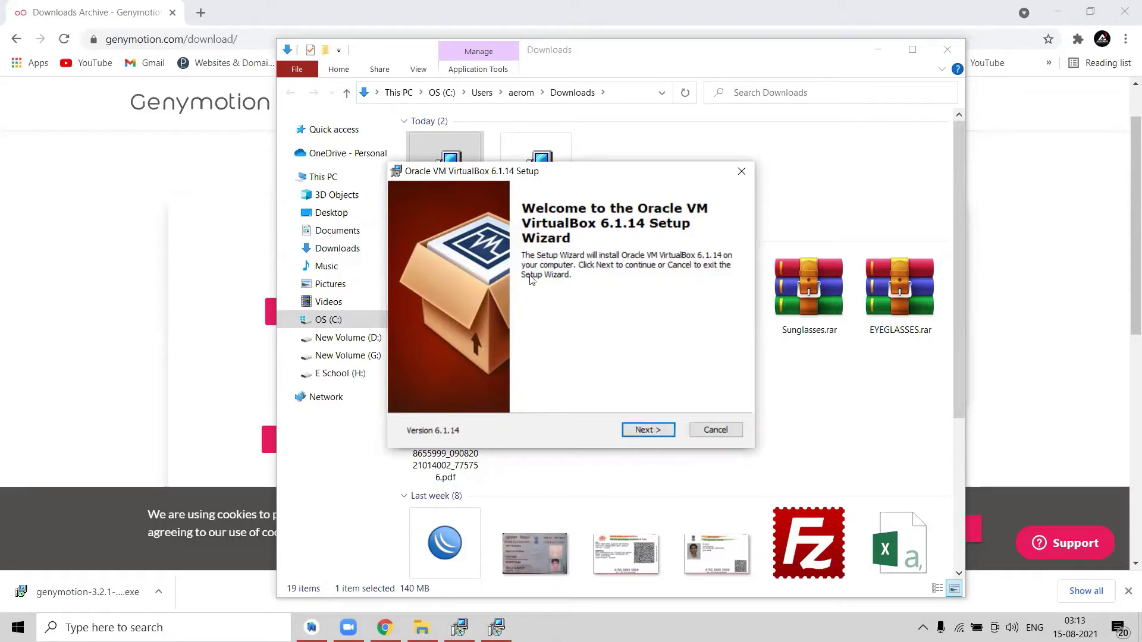
Accept VirtualBox's default features and shortcut options, and proceed past the network interfaces warning.
{"action": "left_click", "coordinate": [642, 432]}
{"action": "left_click", "coordinate": [641, 430]}
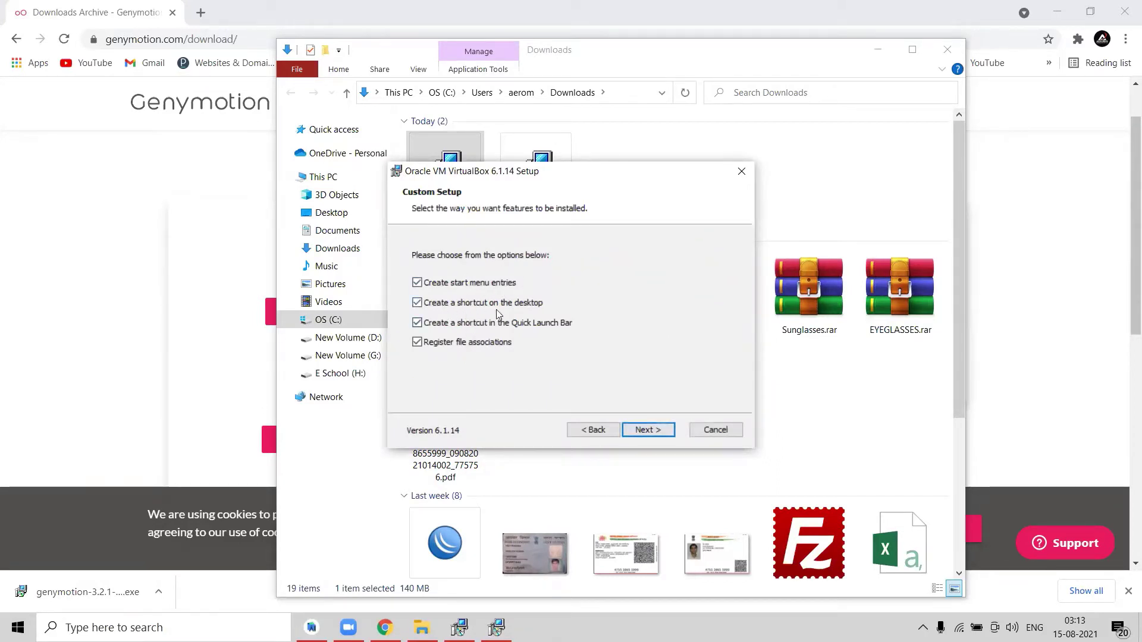
{"action": "left_click", "coordinate": [641, 430]}
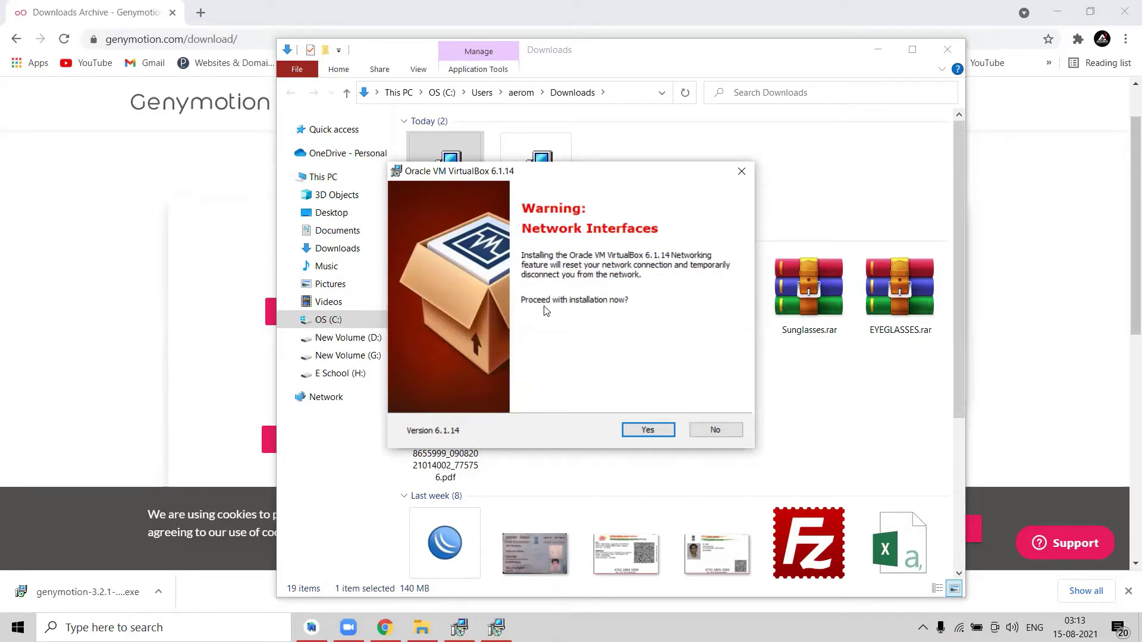
{"action": "left_click", "coordinate": [639, 435]}
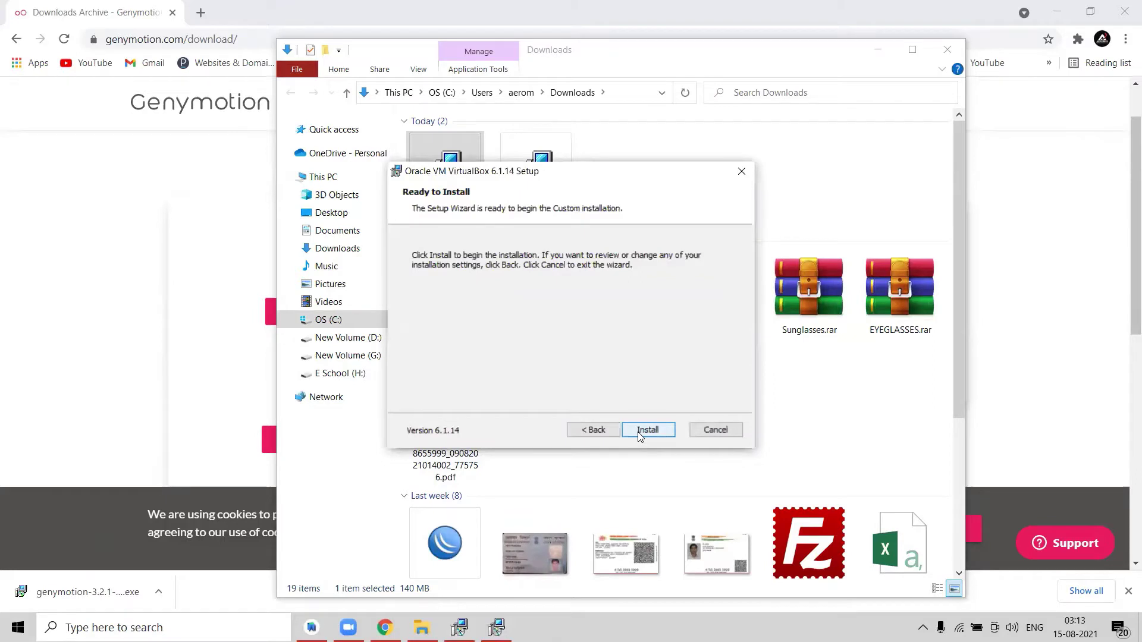
Install VirtualBox 6.1.14, approving the Oracle USB device software, and finish the wizard.
{"action": "left_click", "coordinate": [640, 435]}
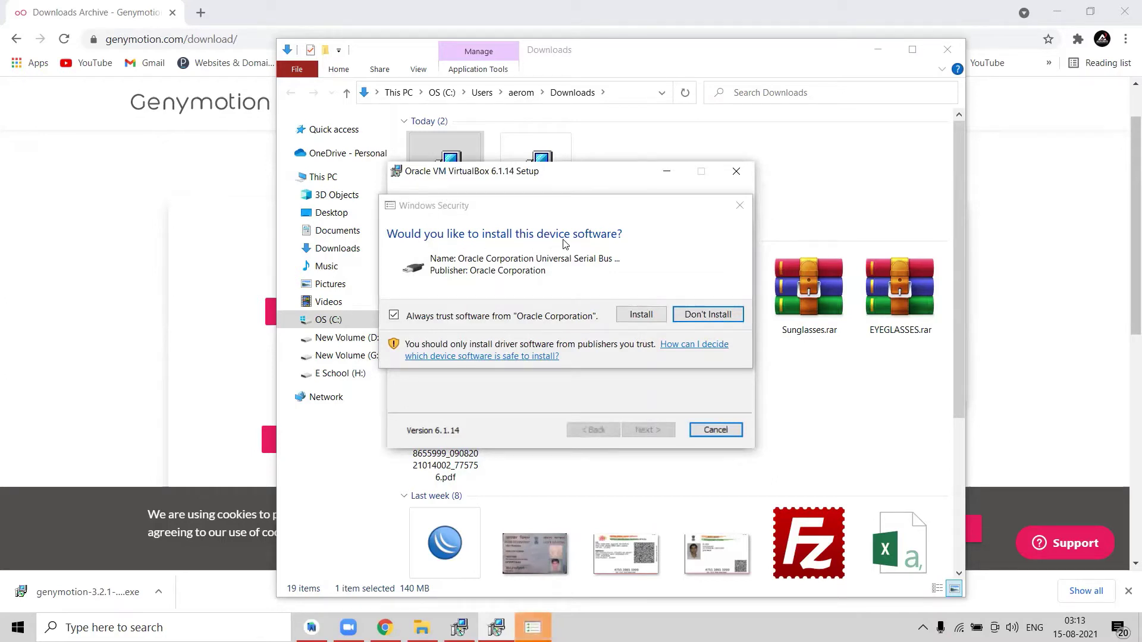
{"action": "left_click", "coordinate": [641, 319]}
{"action": "left_click", "coordinate": [641, 317]}
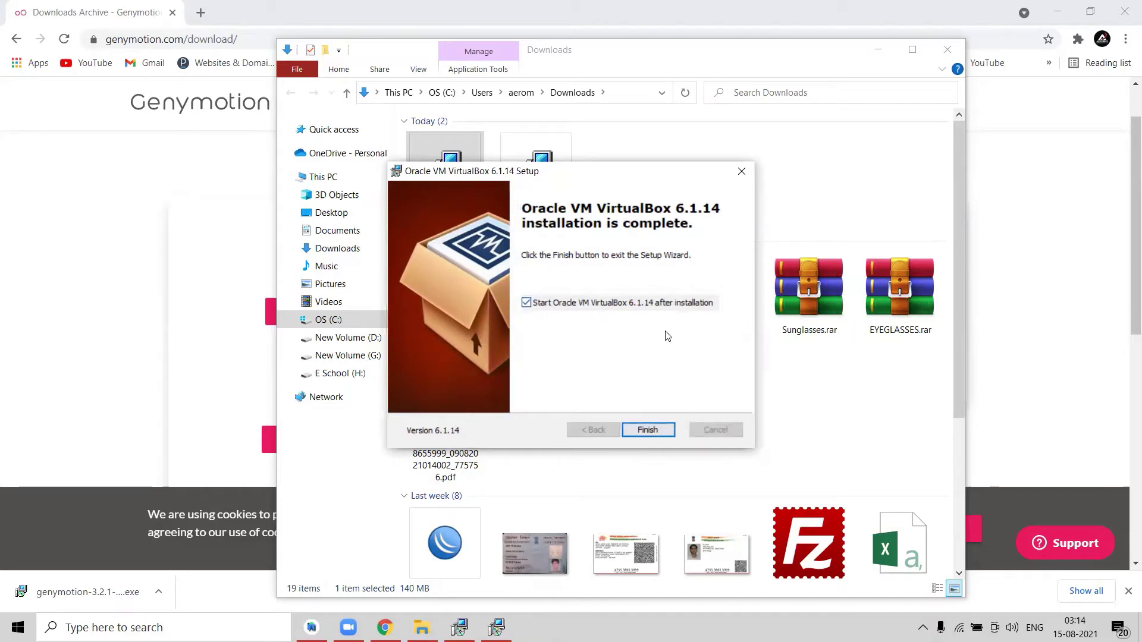
{"action": "left_click", "coordinate": [648, 429]}
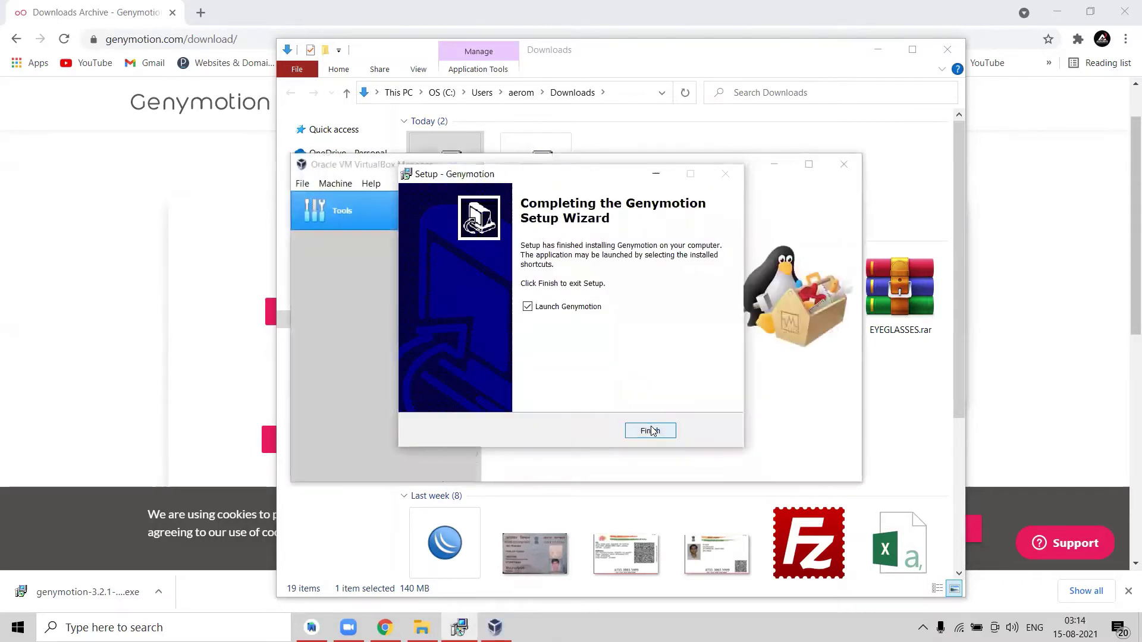
Finish Genymotion Setup to launch the app, then go to CREATE ACCOUNT from its login screen.
{"action": "left_click", "coordinate": [652, 430]}
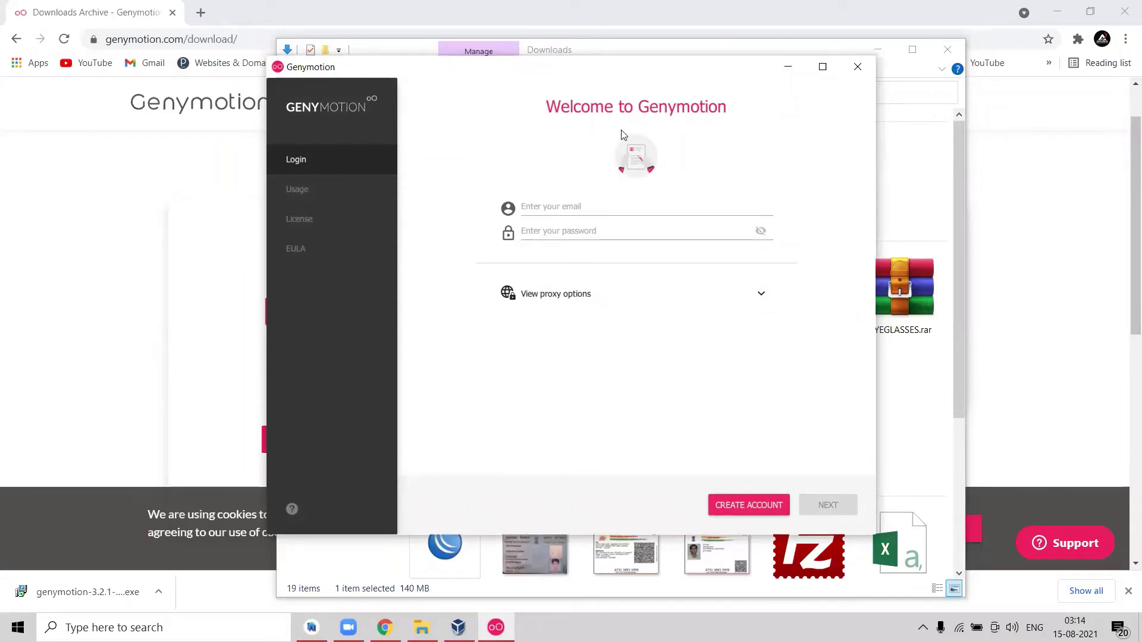
{"action": "left_click", "coordinate": [544, 204]}
{"action": "left_click", "coordinate": [720, 504]}
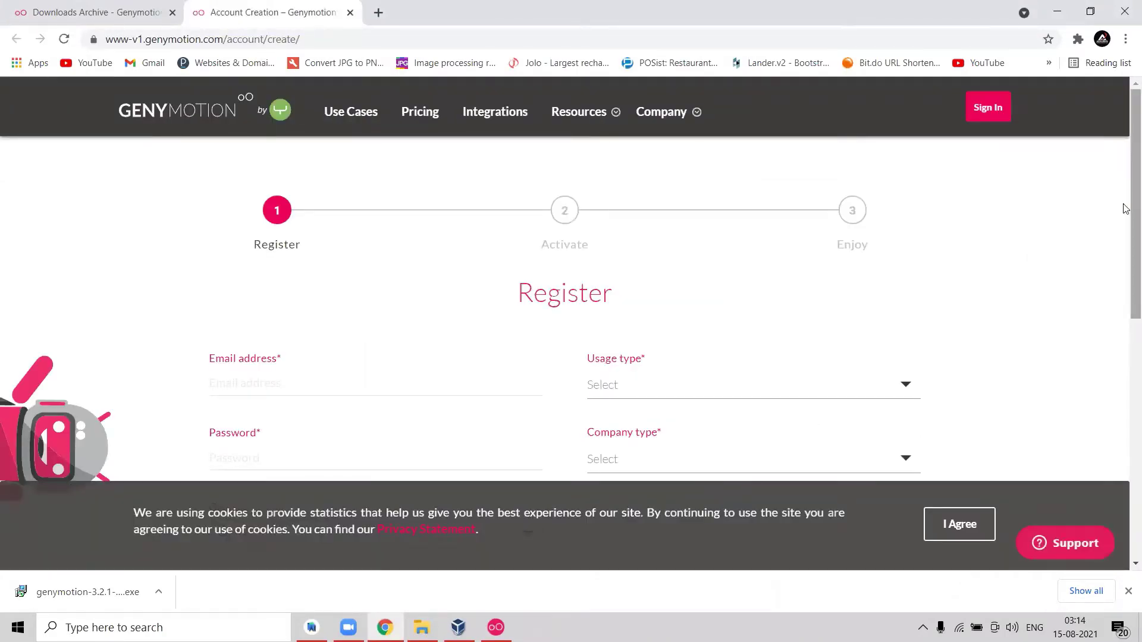
Accept the cookie notice and enter the registration e-mail, password and country India.
{"action": "scroll", "coordinate": [1125, 237], "scroll_direction": "down", "scroll_amount": 3}
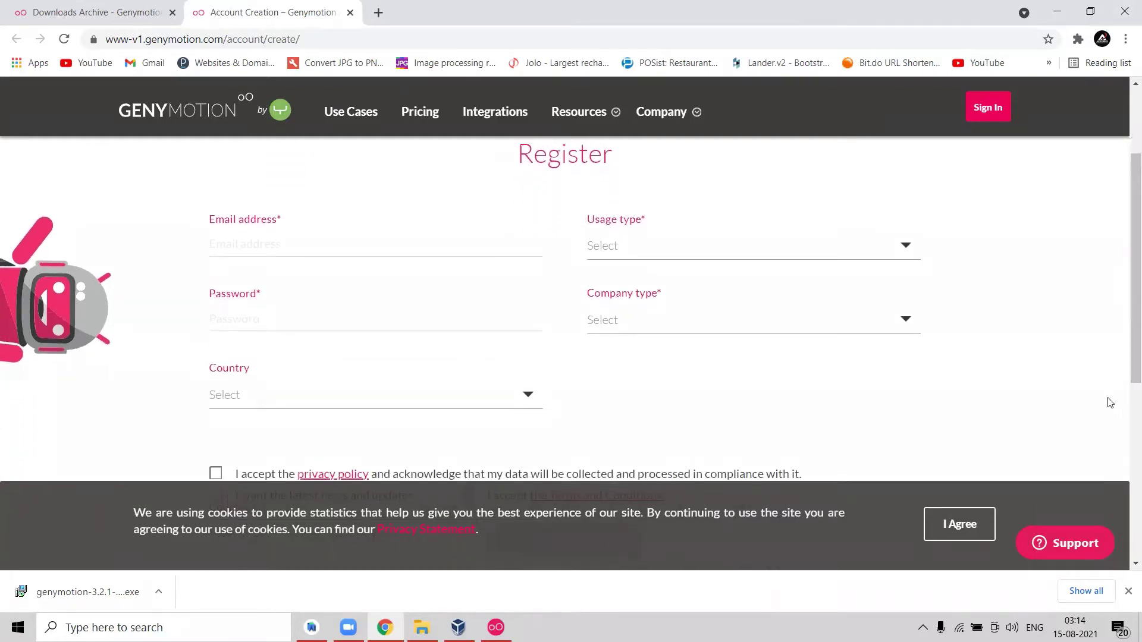
{"action": "left_click", "coordinate": [960, 538]}
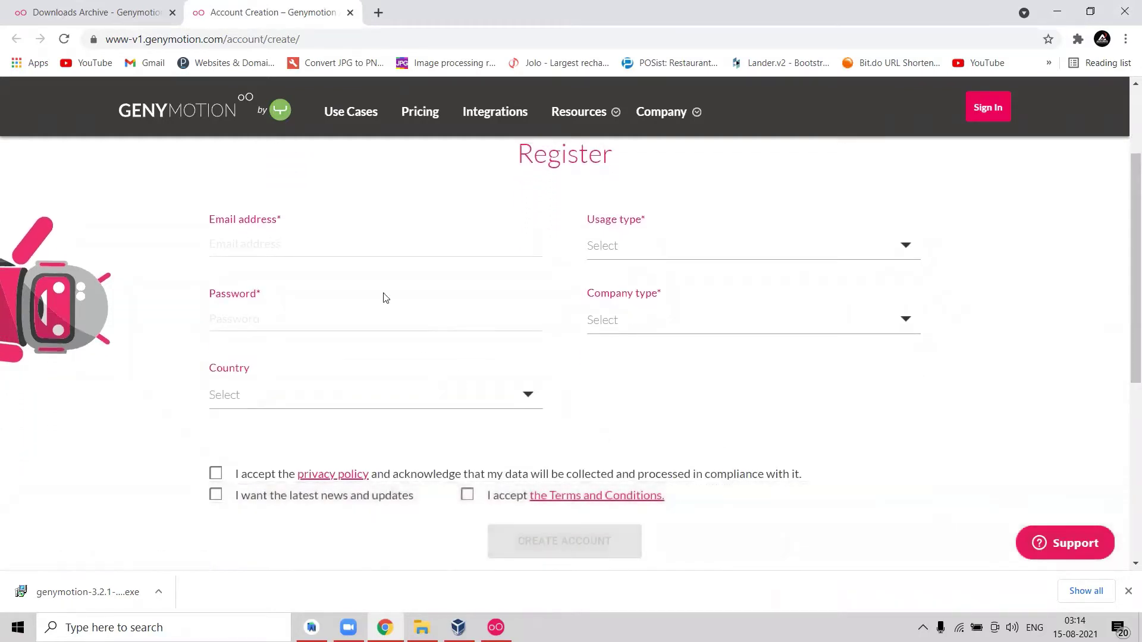
{"action": "left_click", "coordinate": [343, 242]}
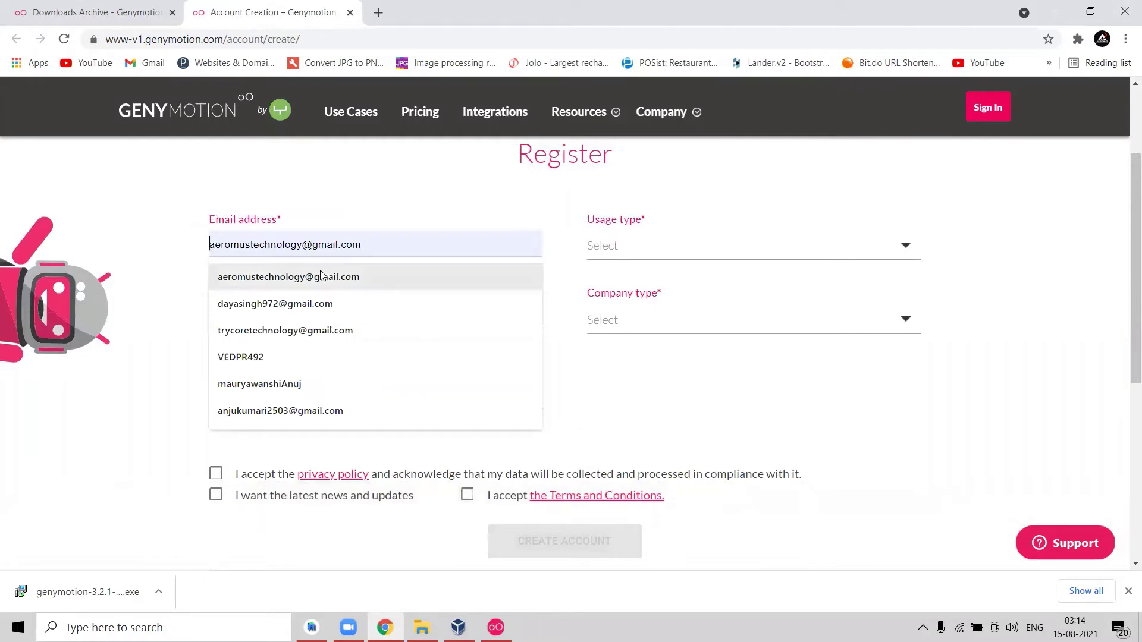
{"action": "left_click", "coordinate": [303, 329]}
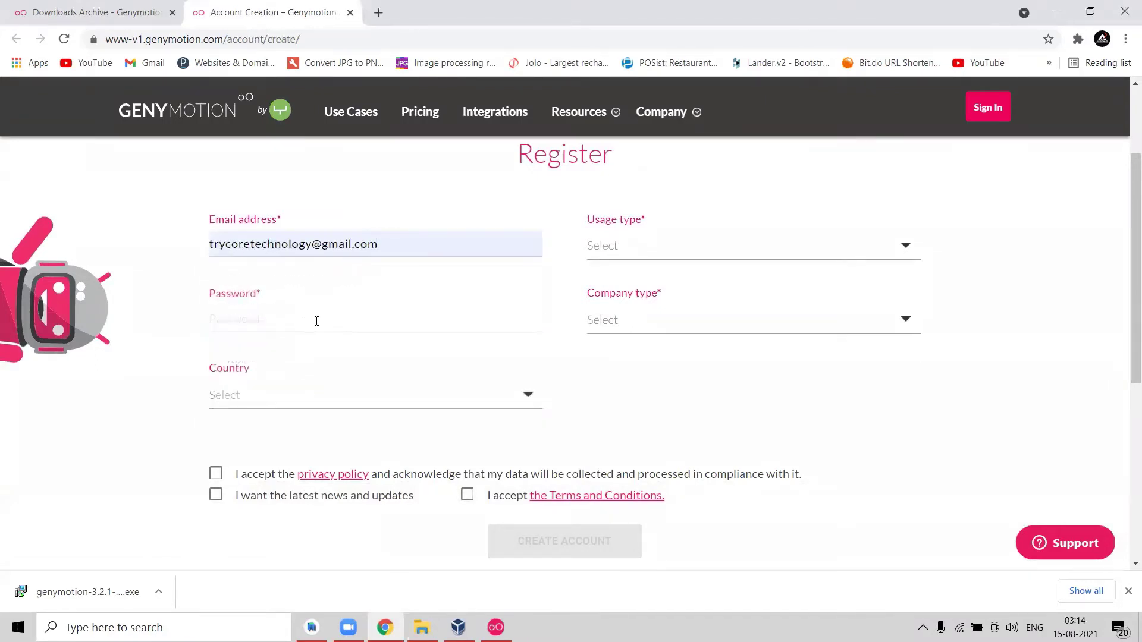
{"action": "left_click", "coordinate": [326, 325]}
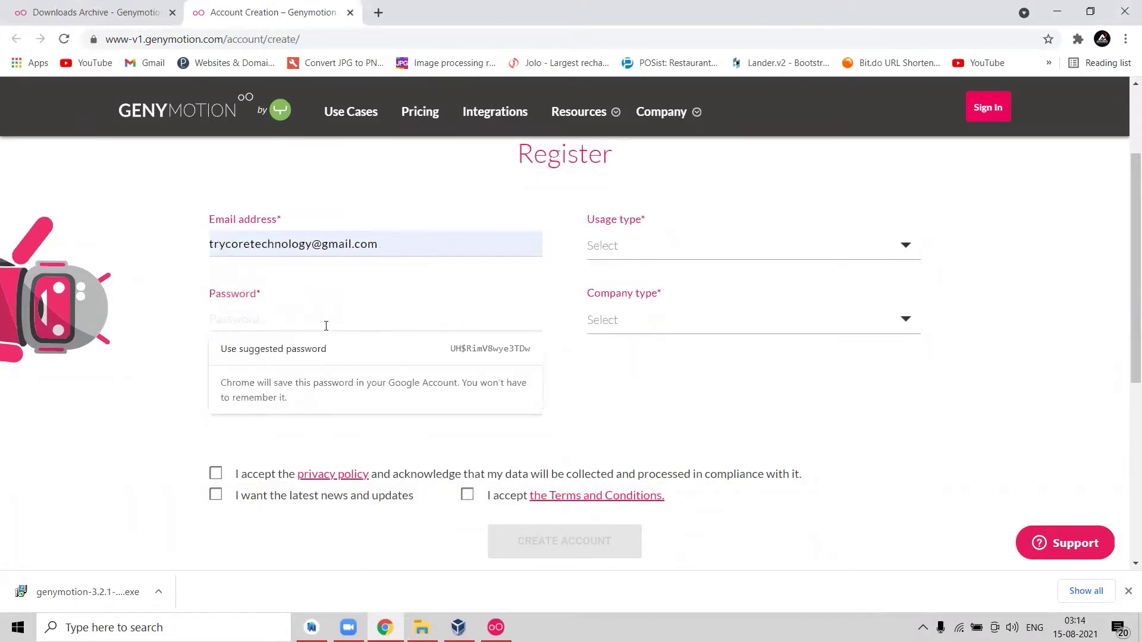
{"action": "type", "text": "••"}
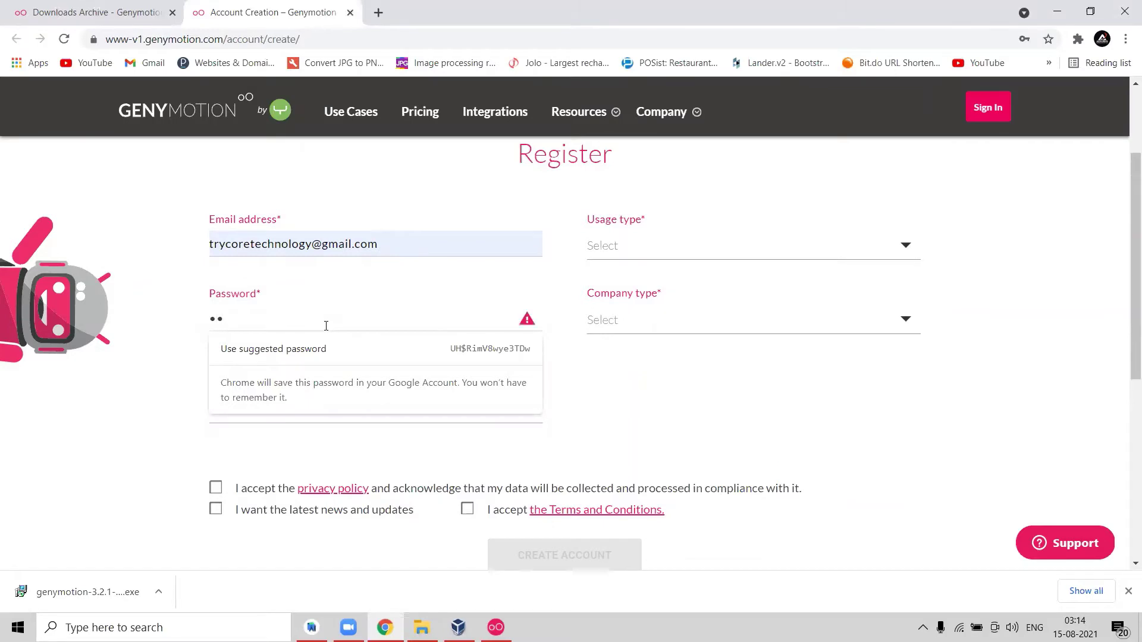
{"action": "type", "text": "•••••••"}
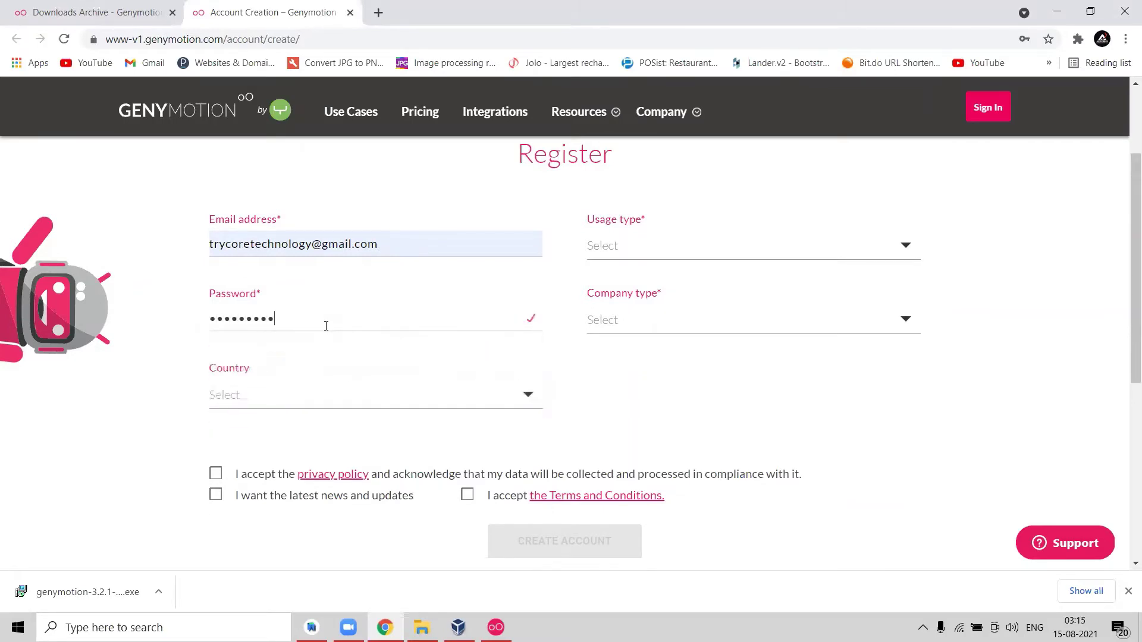
{"action": "type", "text": "•"}
{"action": "left_click", "coordinate": [331, 398]}
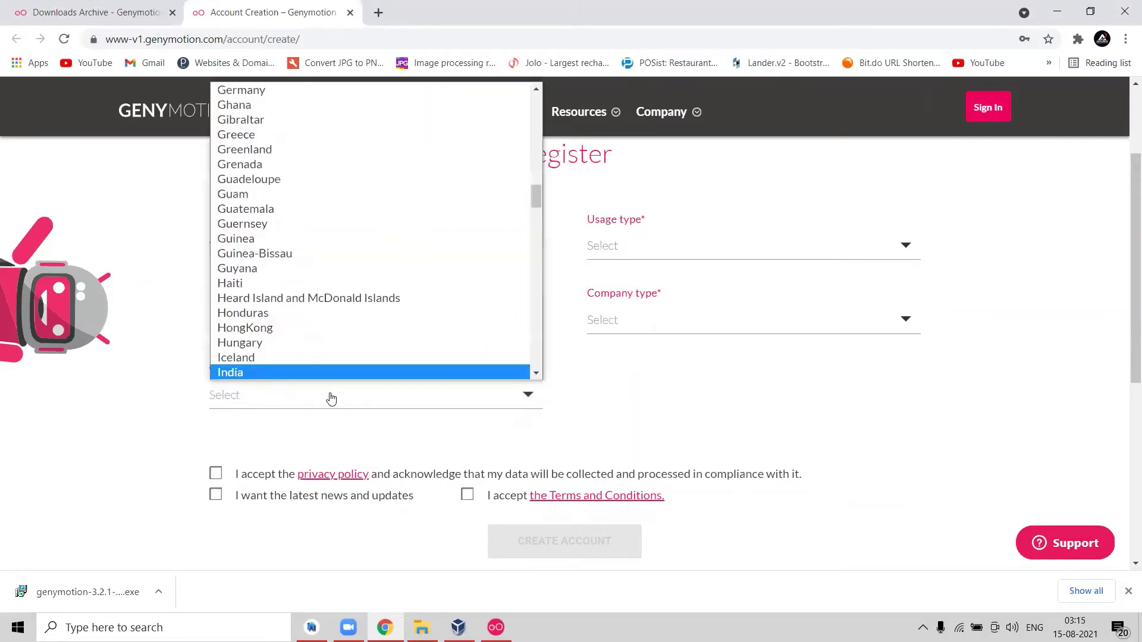
{"action": "key", "text": "Return"}
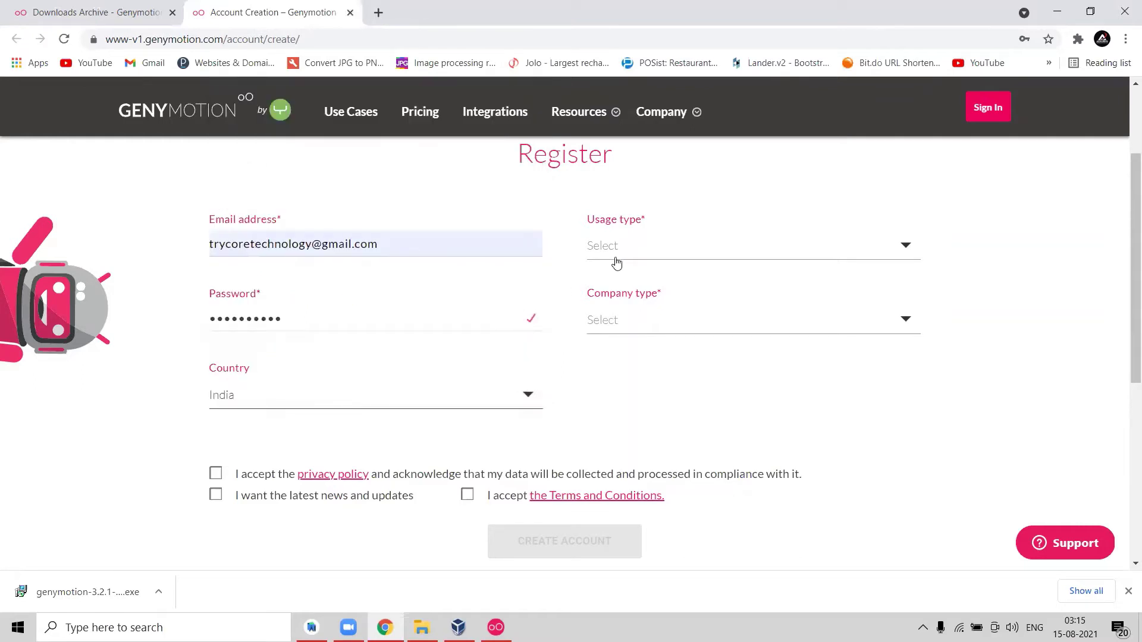
Set usage Development and testing, company type Testing / Monitoring Software provider, company Aeromus Technology Private Limited.
{"action": "left_click", "coordinate": [616, 258]}
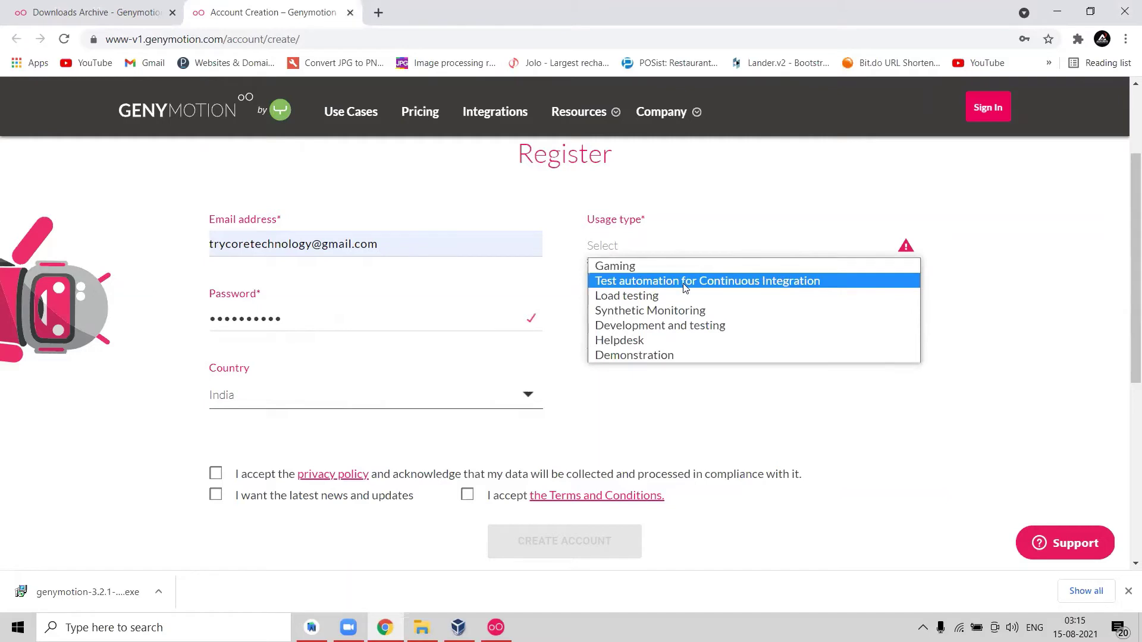
{"action": "left_click", "coordinate": [707, 331]}
{"action": "left_click", "coordinate": [682, 332]}
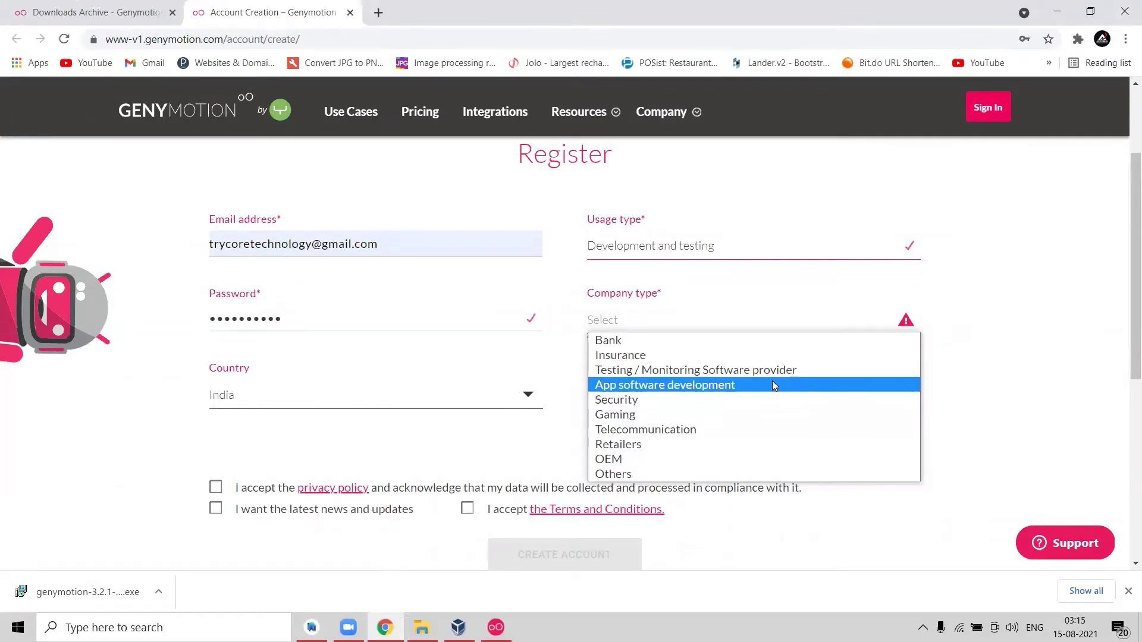
{"action": "left_click", "coordinate": [801, 370]}
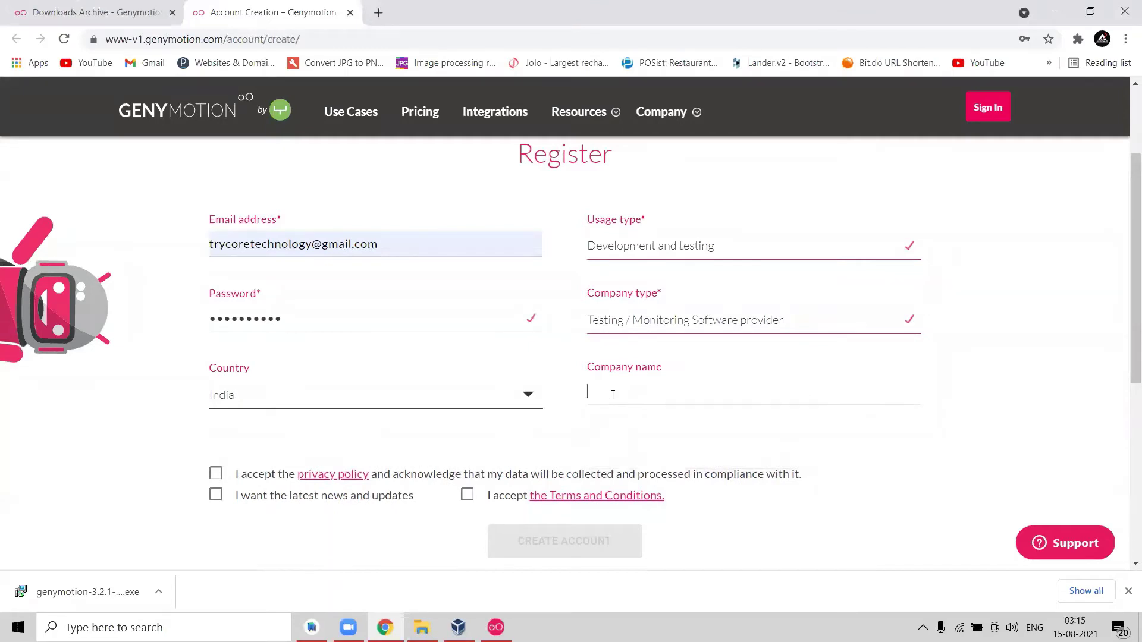
{"action": "left_click", "coordinate": [612, 395]}
{"action": "type", "text": "Aer"}
{"action": "type", "text": "omus Technologu"}
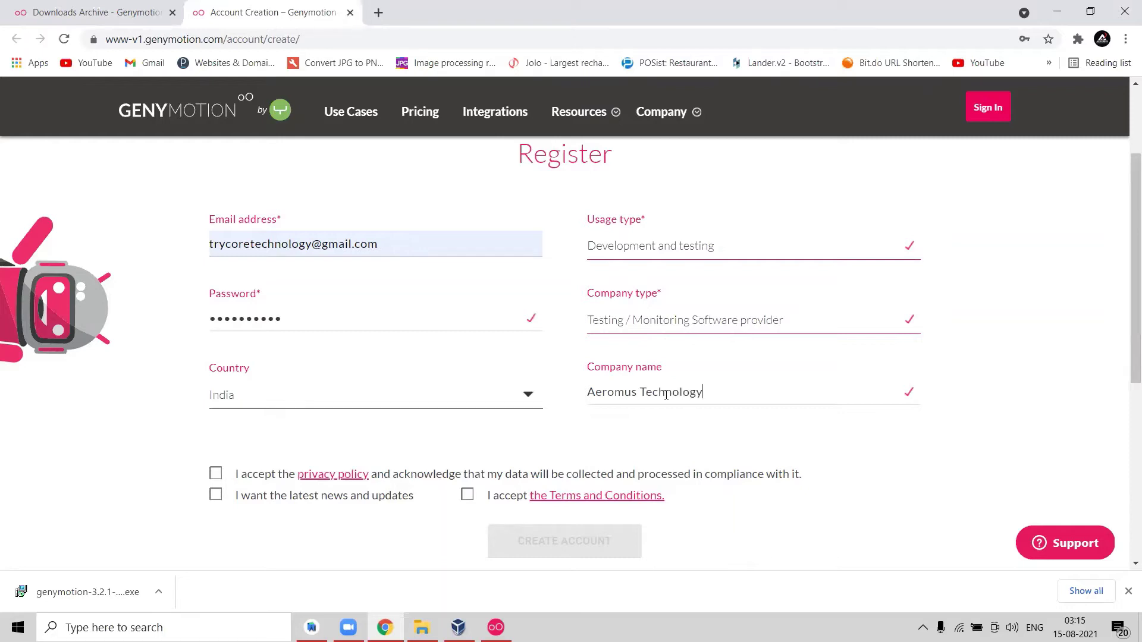
{"action": "type", "text": "y Private Limited"}
Tick the privacy policy, news and Terms checkboxes, submit the registration, then launch Opera.
{"action": "left_click", "coordinate": [216, 477]}
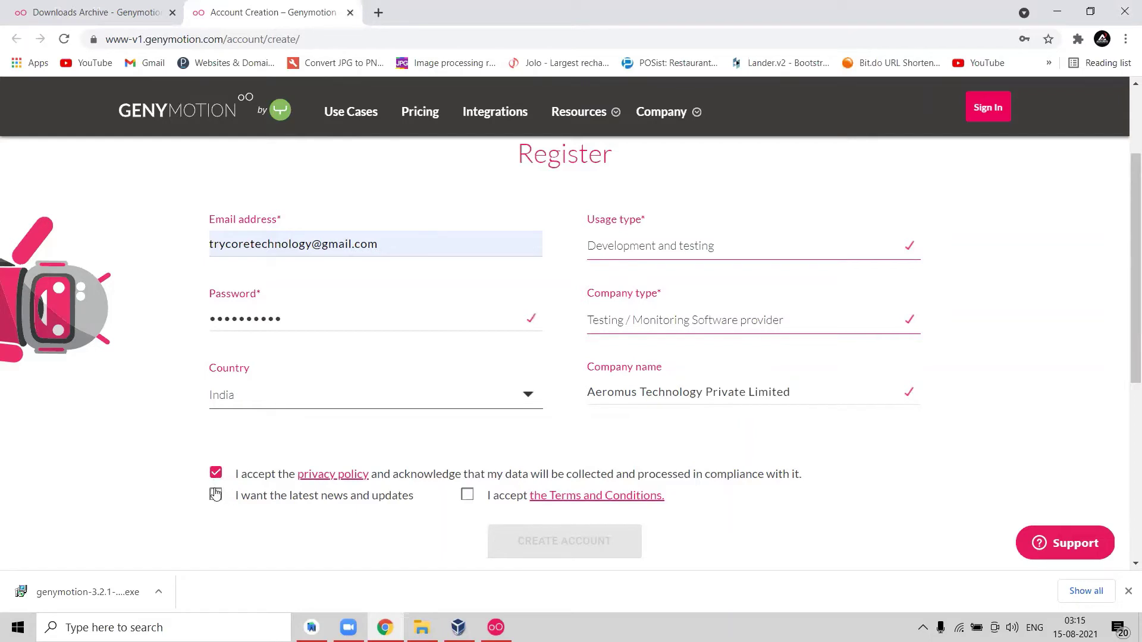
{"action": "left_click", "coordinate": [215, 495]}
{"action": "left_click", "coordinate": [467, 497]}
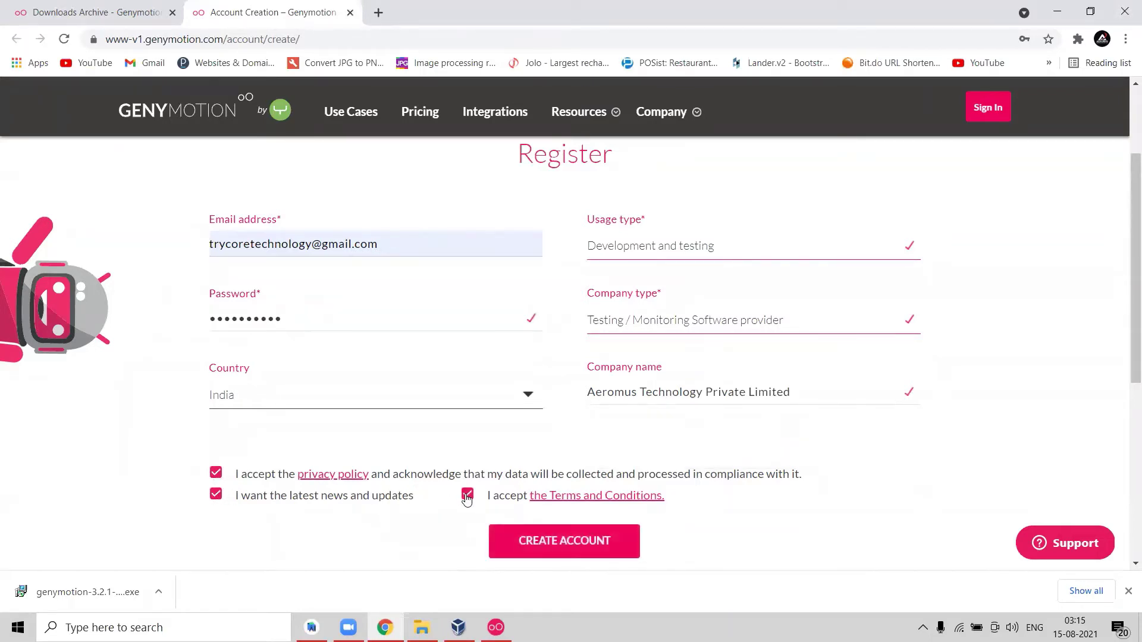
{"action": "scroll", "coordinate": [1126, 257], "scroll_direction": "down", "scroll_amount": 2}
{"action": "scroll", "coordinate": [1126, 257], "scroll_direction": "down", "scroll_amount": 2}
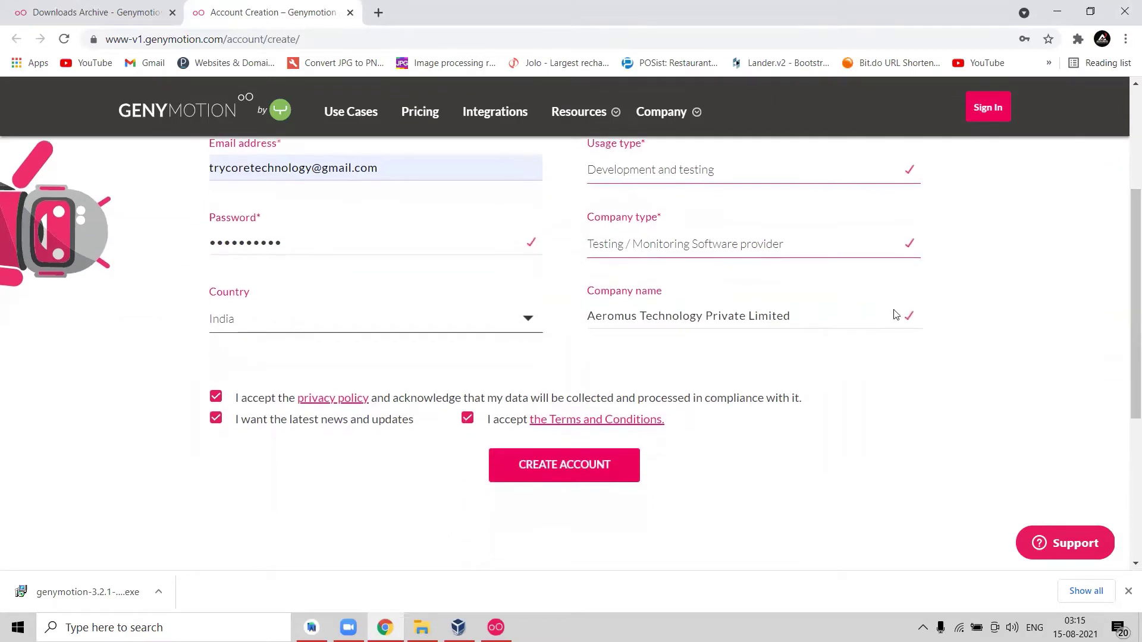
{"action": "left_click", "coordinate": [569, 471]}
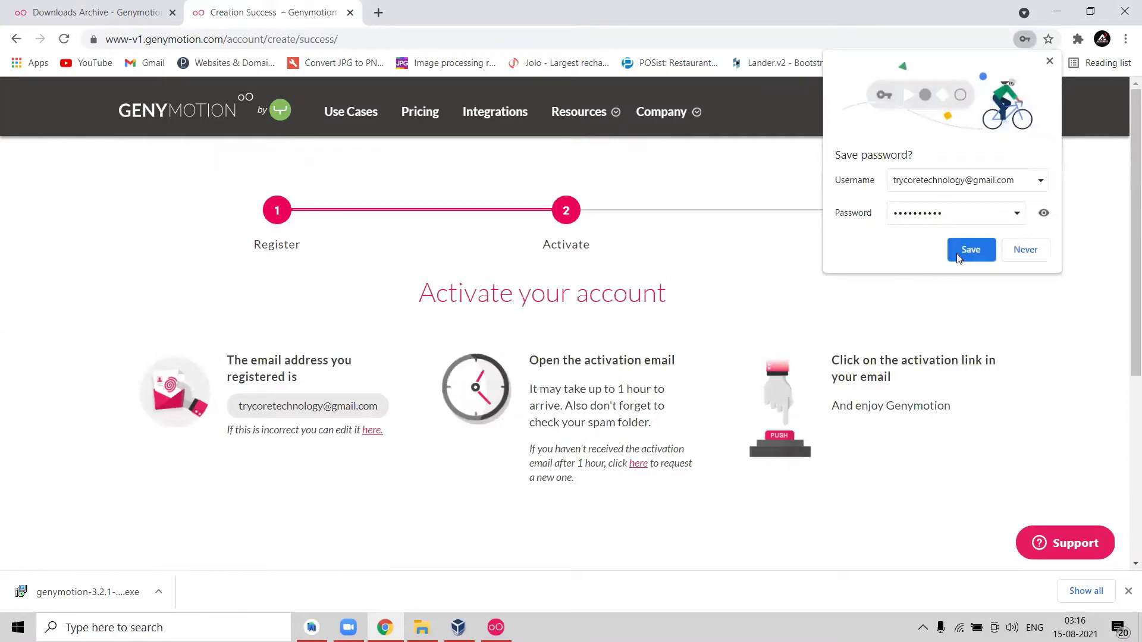
{"action": "left_click", "coordinate": [1014, 253]}
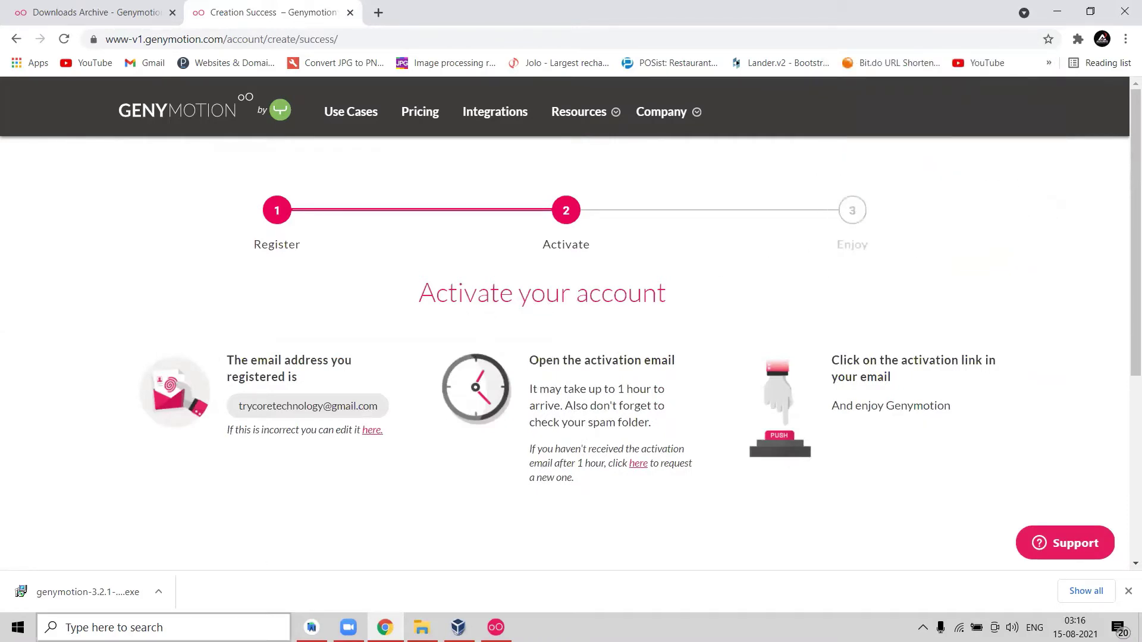
{"action": "left_click", "coordinate": [194, 621]}
{"action": "left_click", "coordinate": [105, 250]}
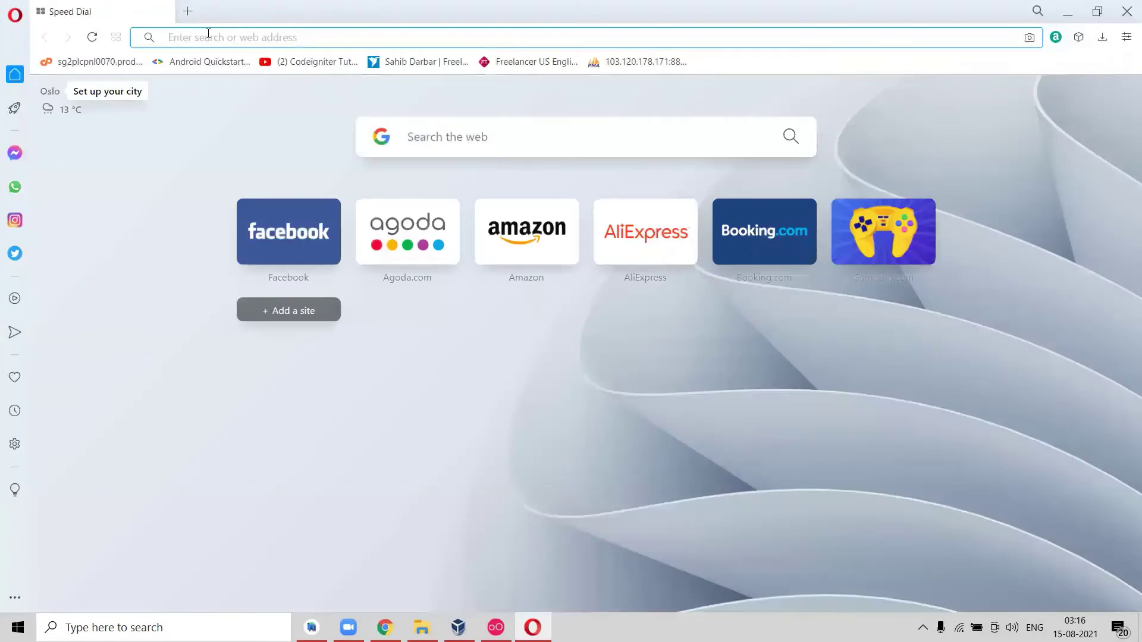
Run a test search in Opera and sign out of the current Google account.
{"action": "type", "text": "sdfsd"}
{"action": "key", "text": "Return"}
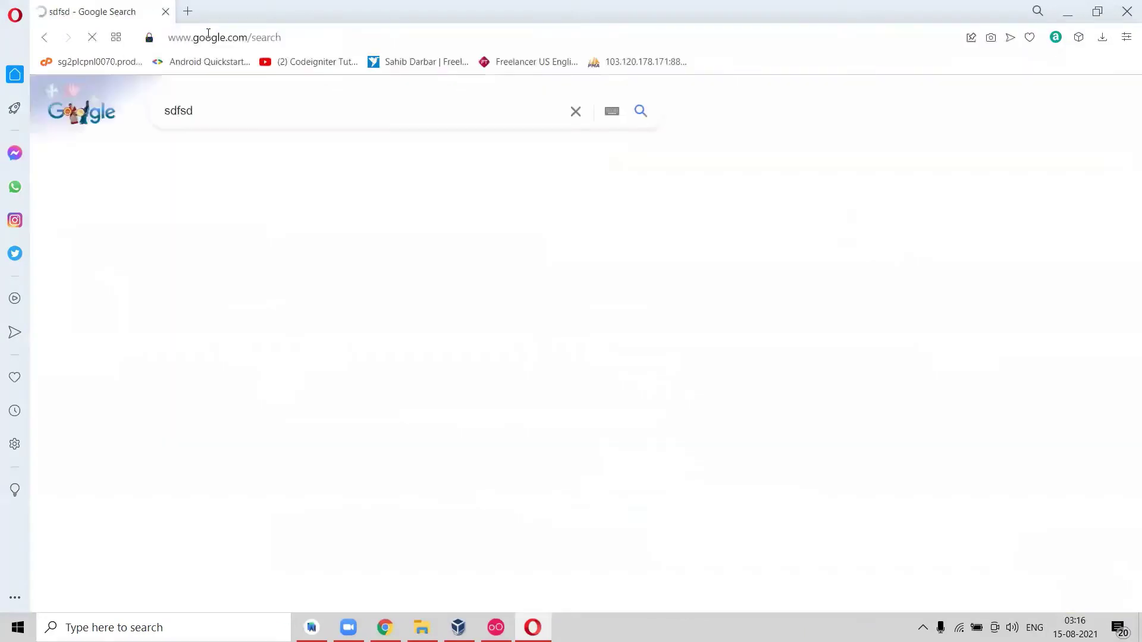
{"action": "left_click", "coordinate": [1098, 113]}
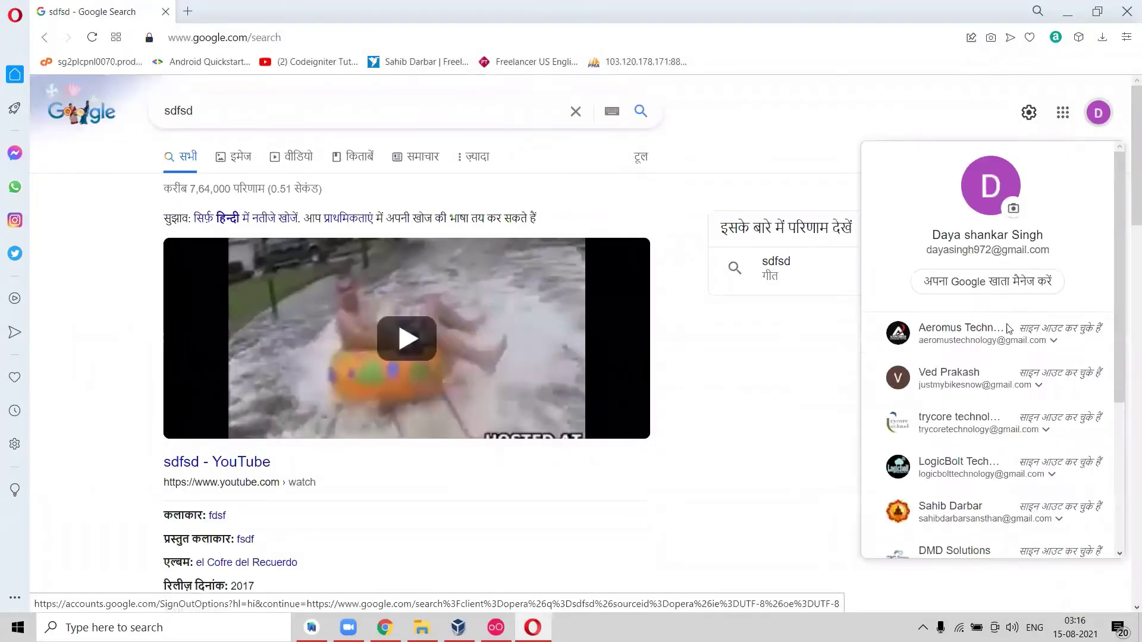
{"action": "scroll", "coordinate": [1115, 337], "scroll_direction": "down", "scroll_amount": 4}
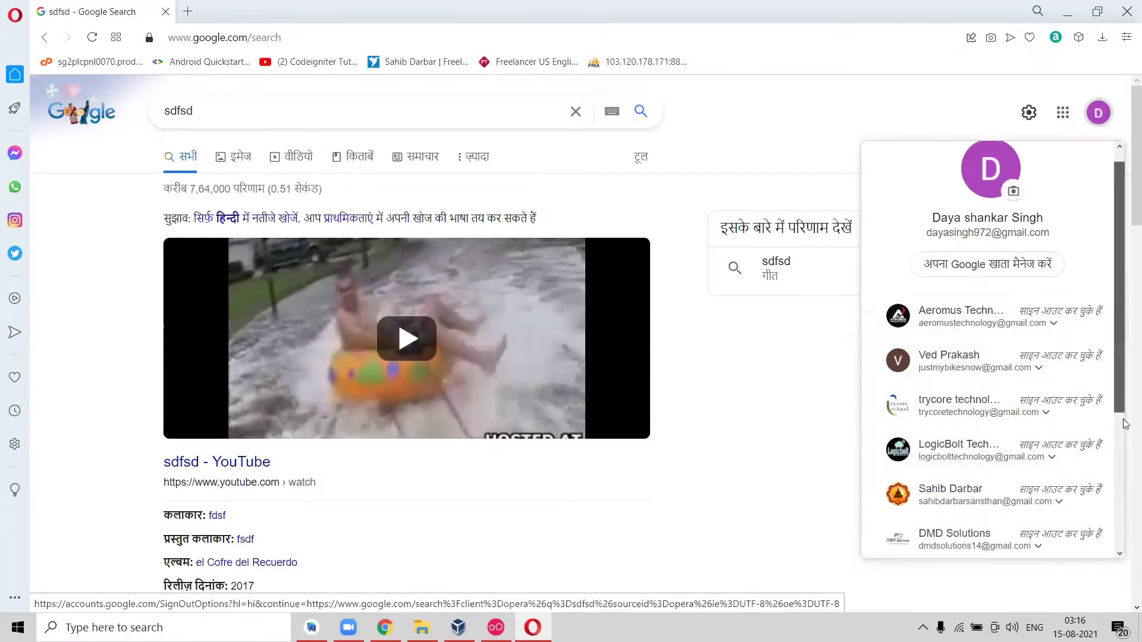
{"action": "left_click", "coordinate": [996, 514]}
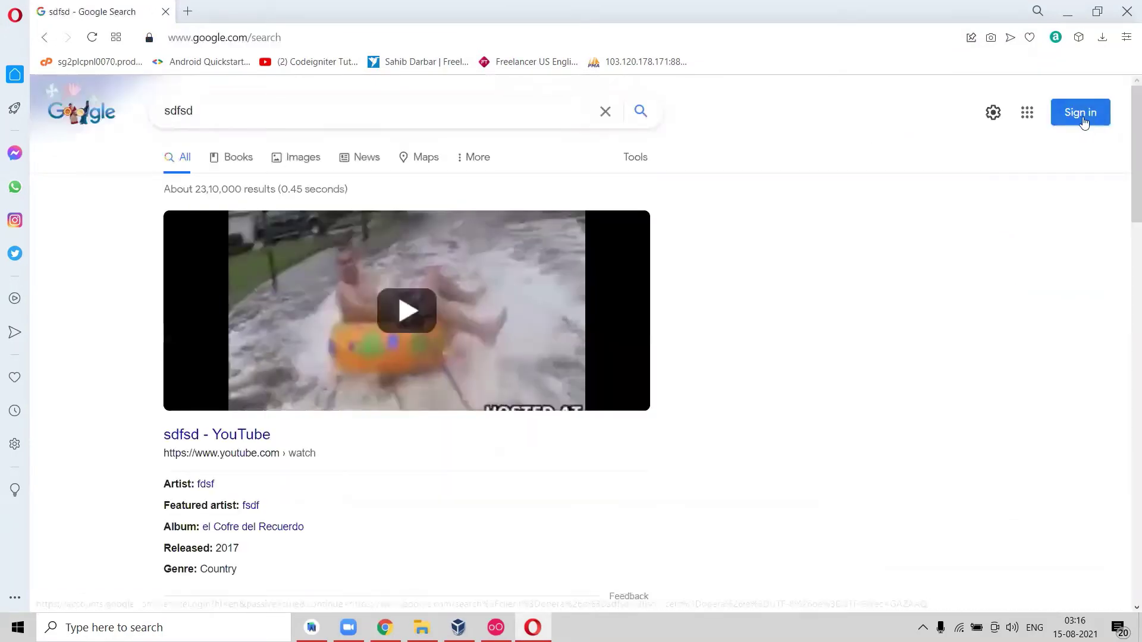
Sign back in to Google with the account used for the Genymotion registration.
{"action": "left_click", "coordinate": [1094, 122]}
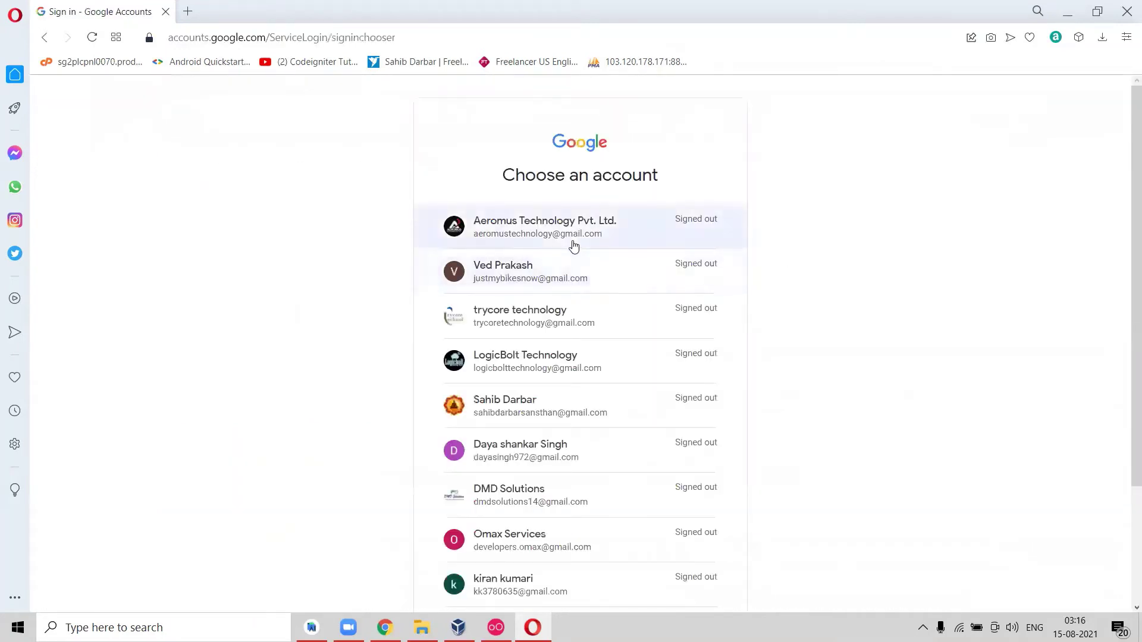
{"action": "left_click", "coordinate": [526, 328]}
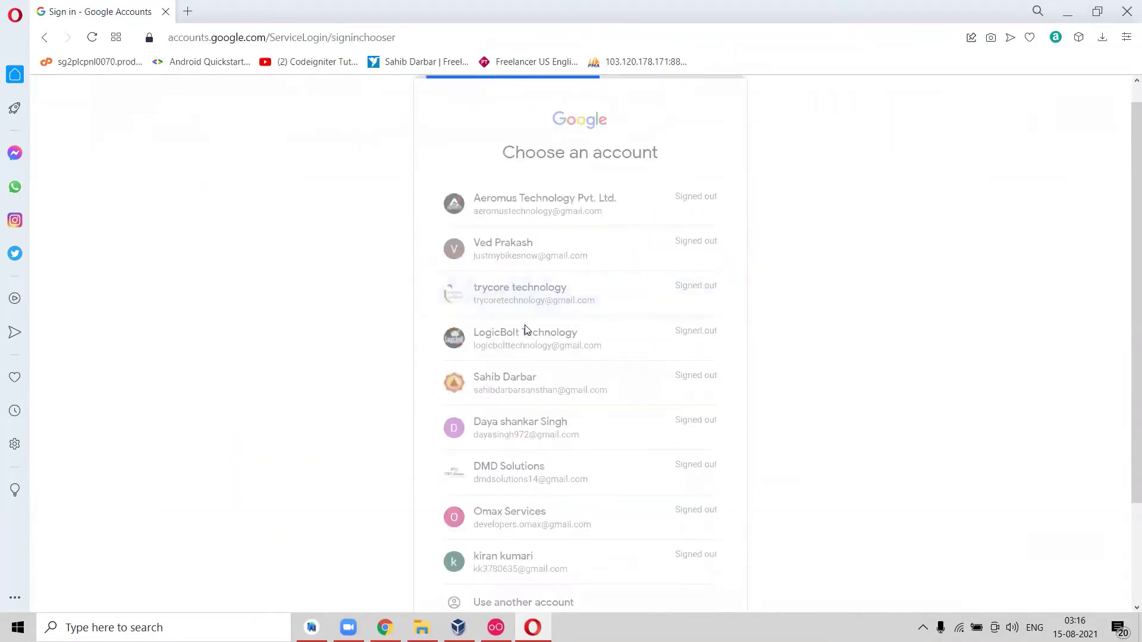
{"action": "left_click", "coordinate": [526, 326]}
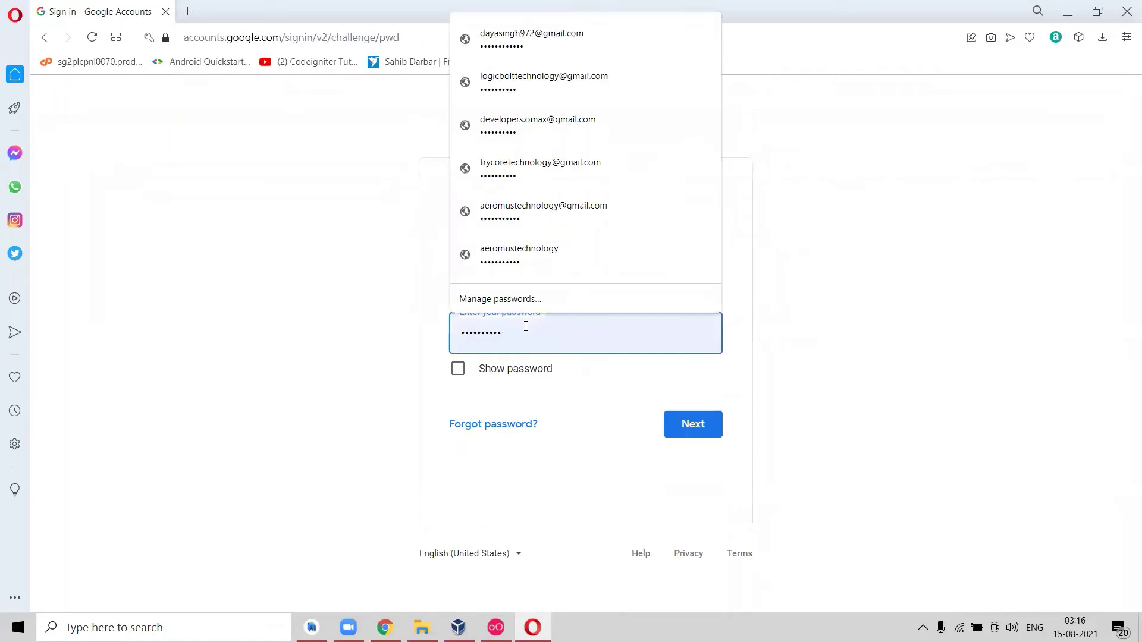
{"action": "left_click", "coordinate": [439, 322]}
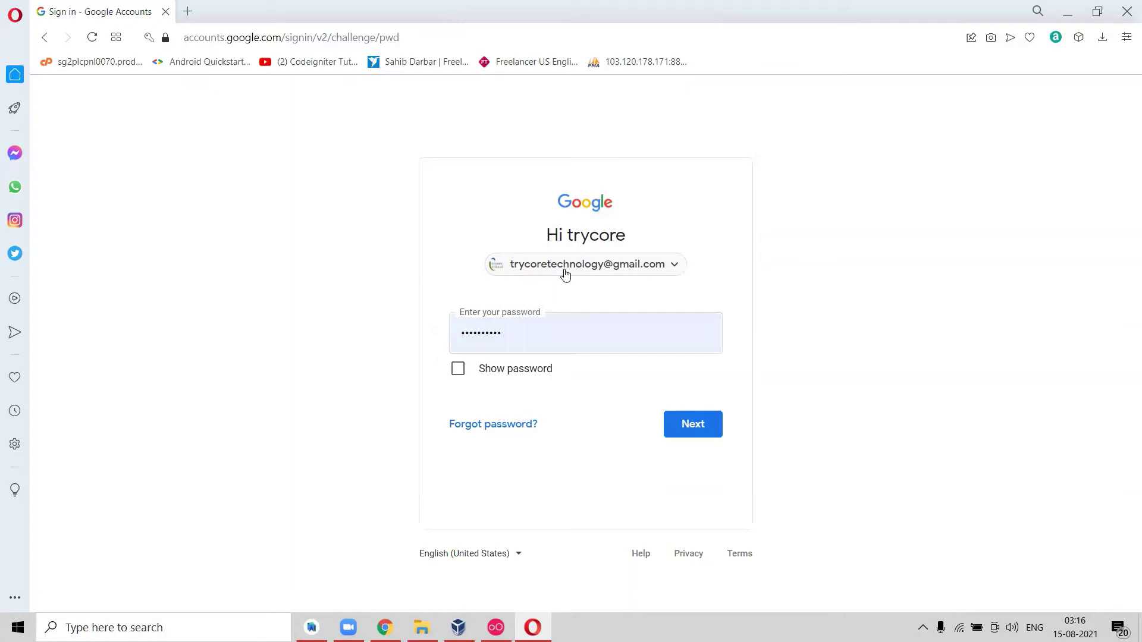
{"action": "left_click", "coordinate": [695, 422]}
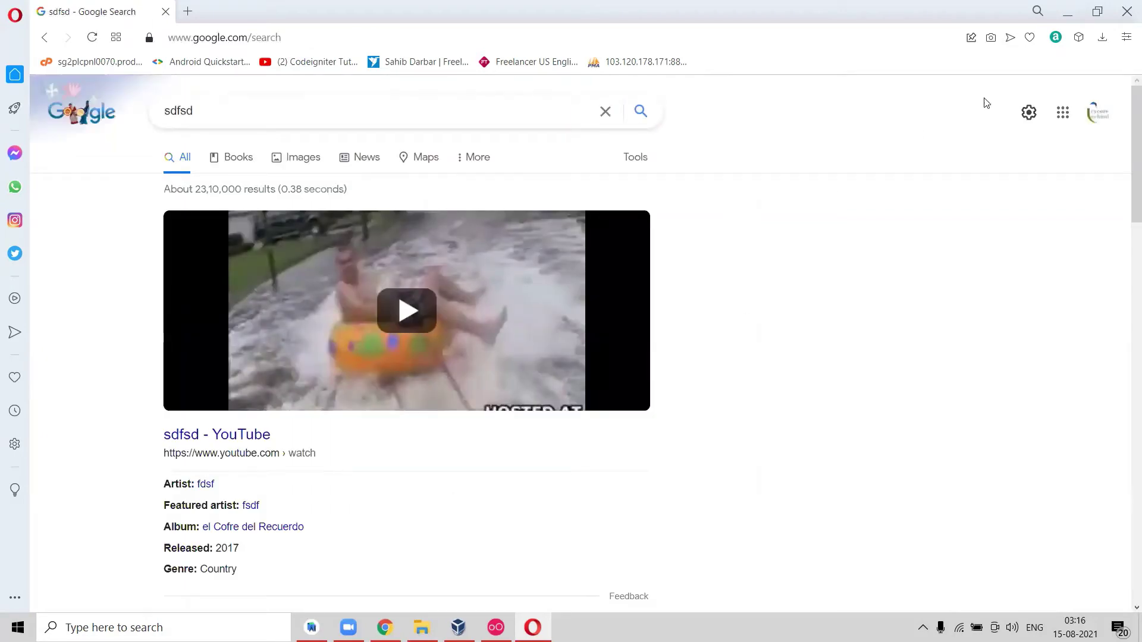
Open the 'Welcome to Genymotion' email in Gmail, follow its activation link, then close Opera.
{"action": "left_click", "coordinate": [1068, 124]}
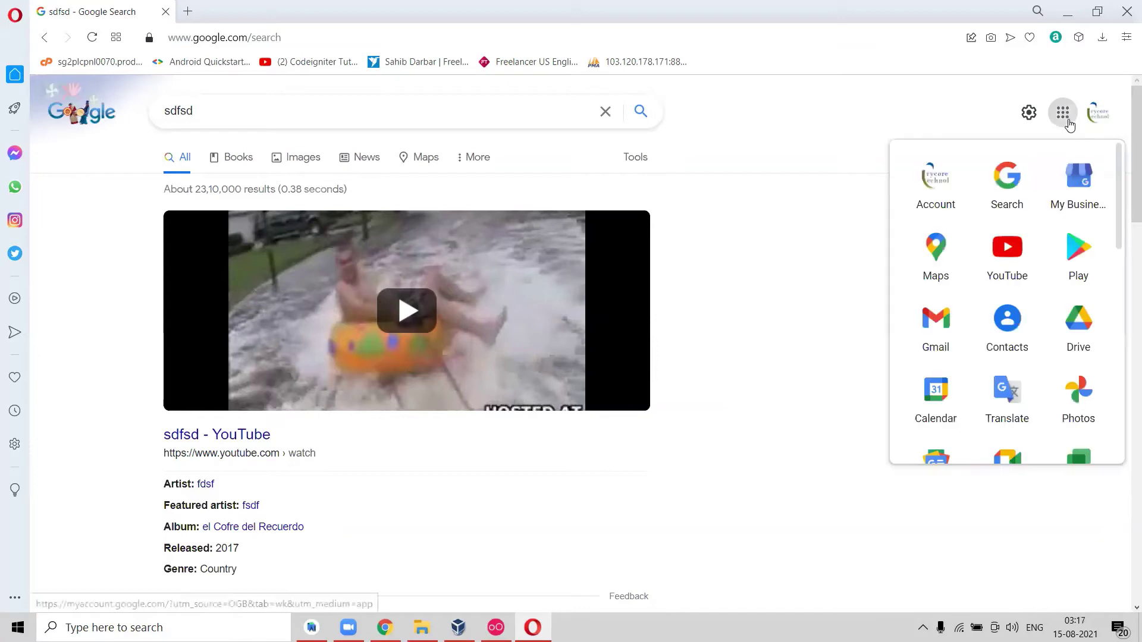
{"action": "left_click", "coordinate": [939, 338]}
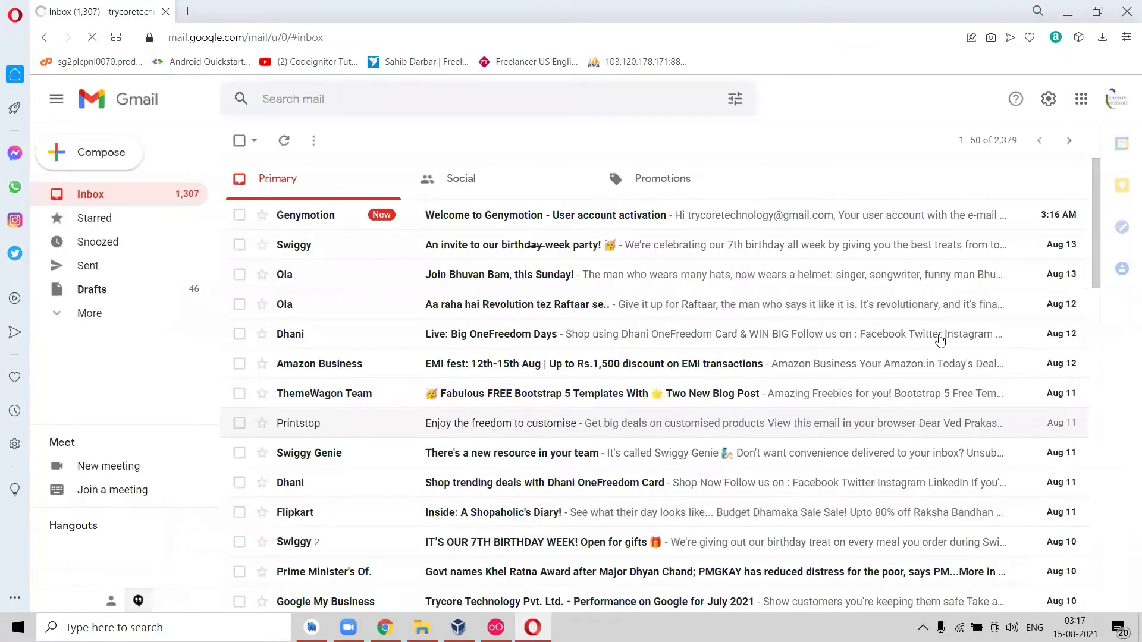
{"action": "left_click", "coordinate": [452, 220]}
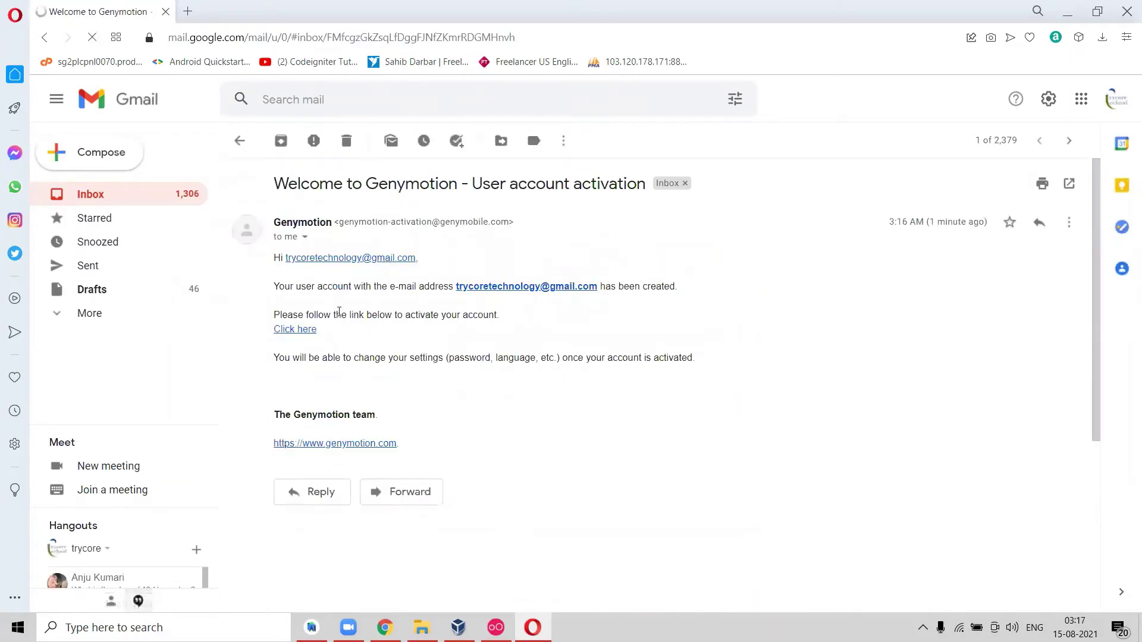
{"action": "left_click", "coordinate": [299, 331]}
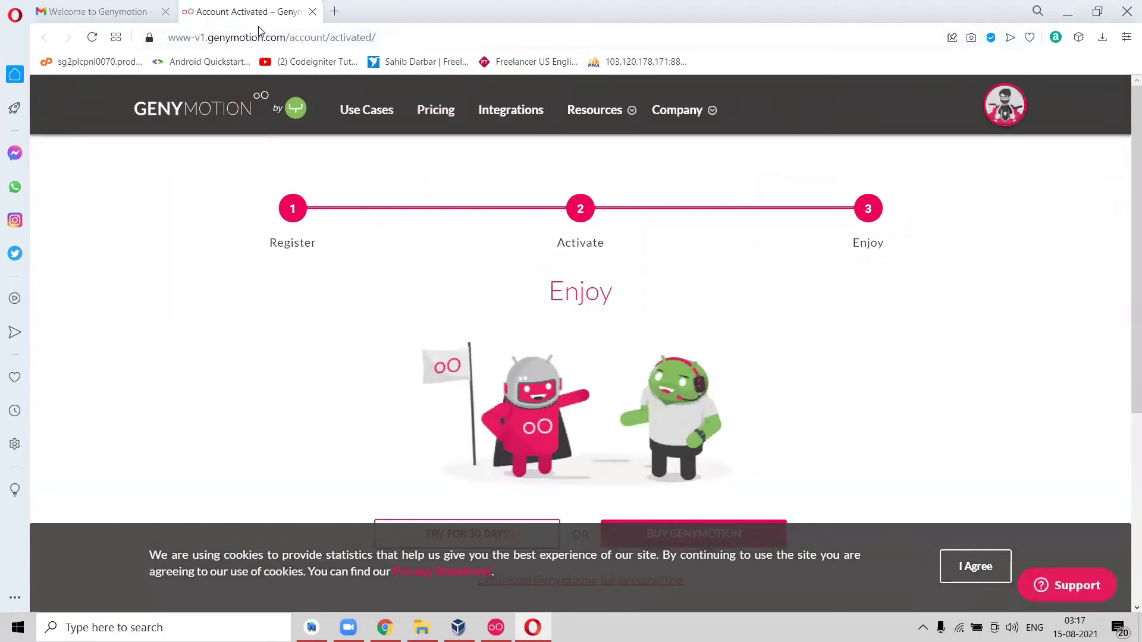
{"action": "left_click", "coordinate": [1126, 12]}
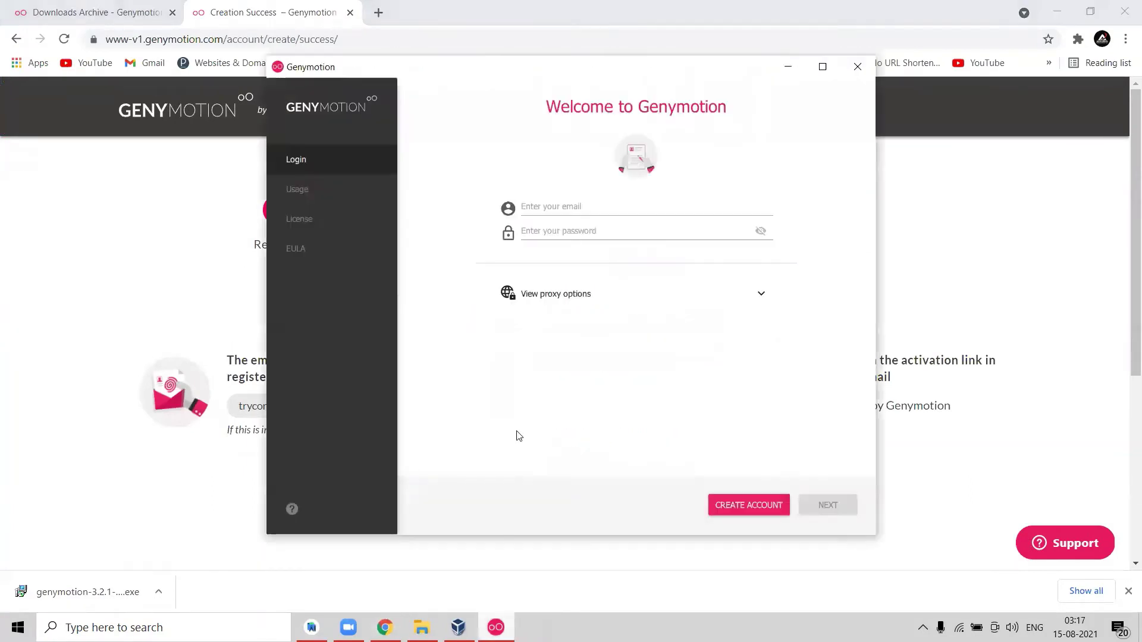
Sign in to Genymotion with the registered account e-mail and password.
{"action": "left_click", "coordinate": [539, 209]}
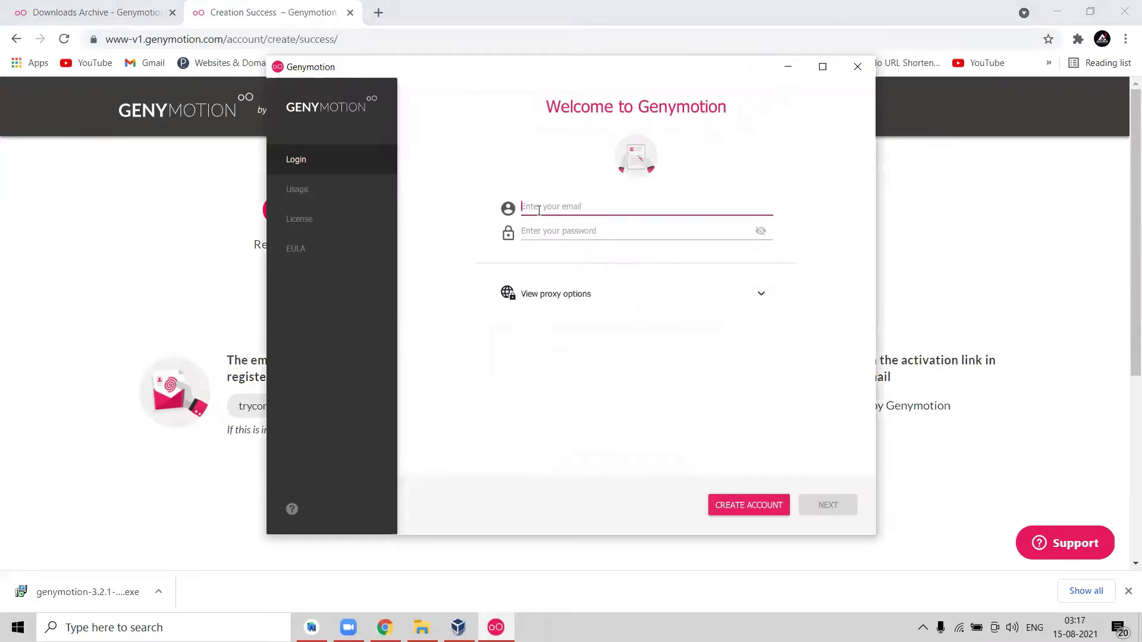
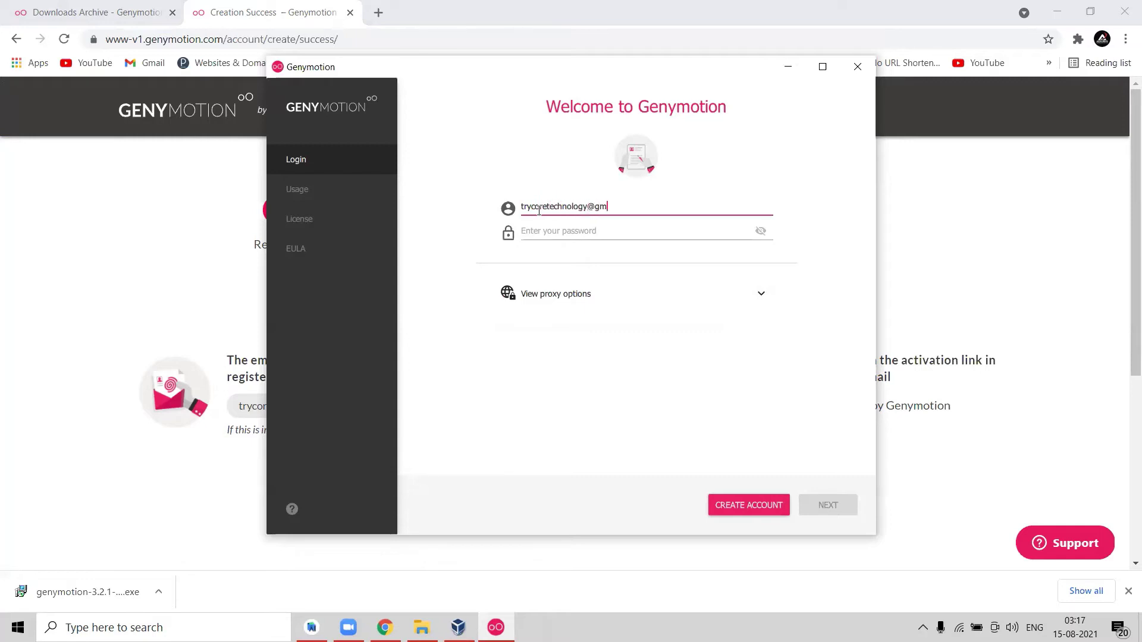
{"action": "left_click_drag", "start_coordinate": [527, 207], "coordinate": [636, 209]}
{"action": "left_click", "coordinate": [637, 209]}
{"action": "double_click", "coordinate": [569, 210]}
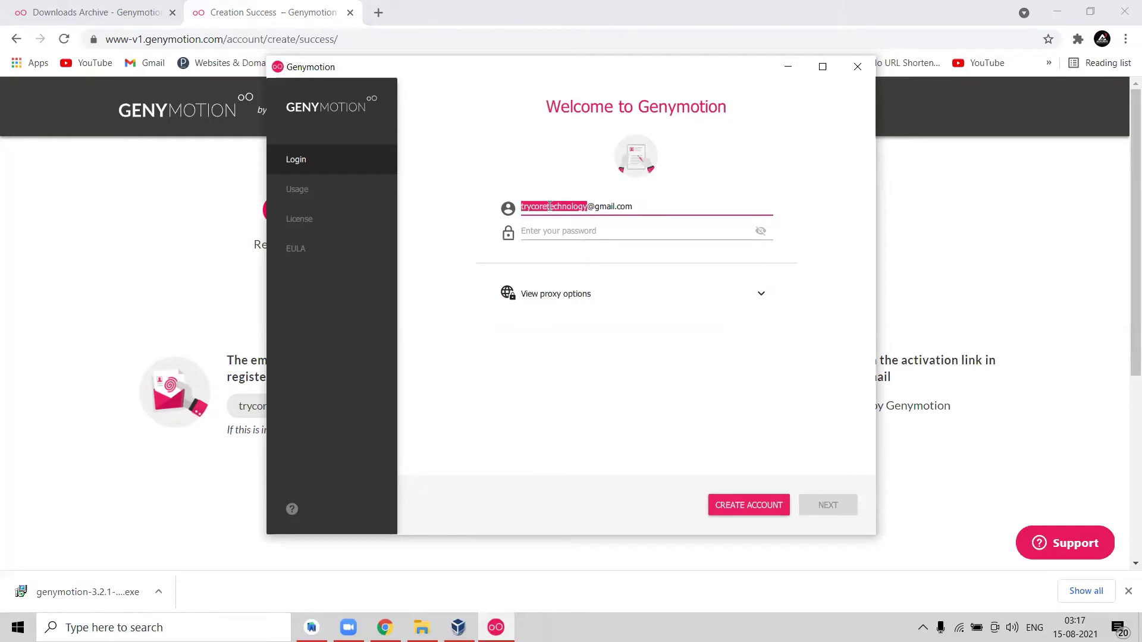
{"action": "left_click", "coordinate": [545, 207]}
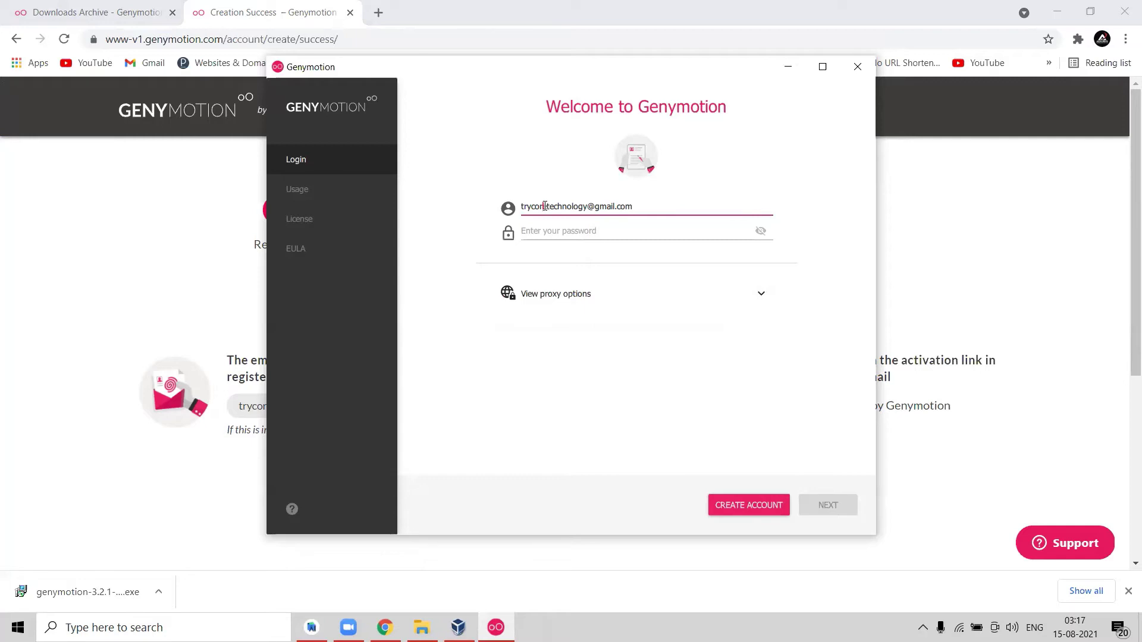
{"action": "left_click", "coordinate": [555, 230]}
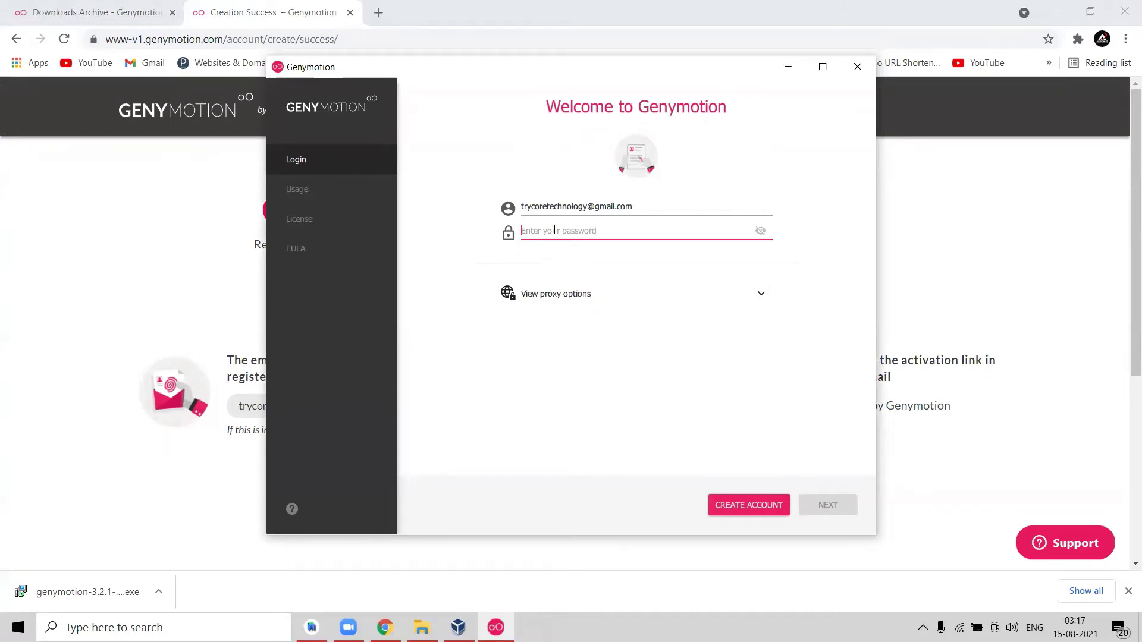
{"action": "type", "text": "•"}
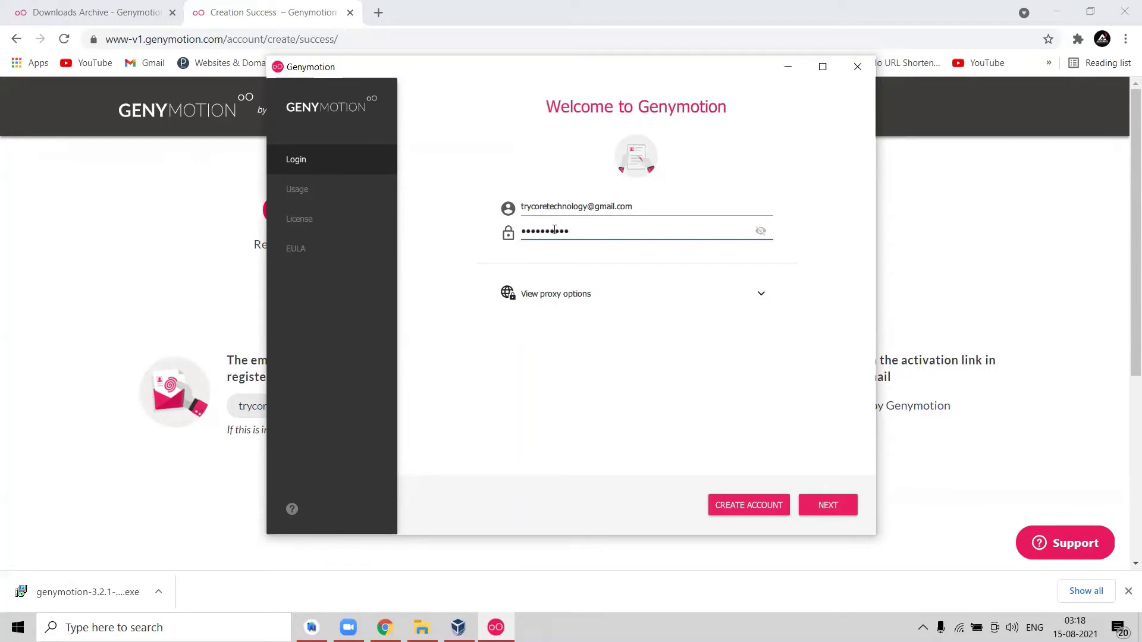
{"action": "left_click", "coordinate": [825, 505]}
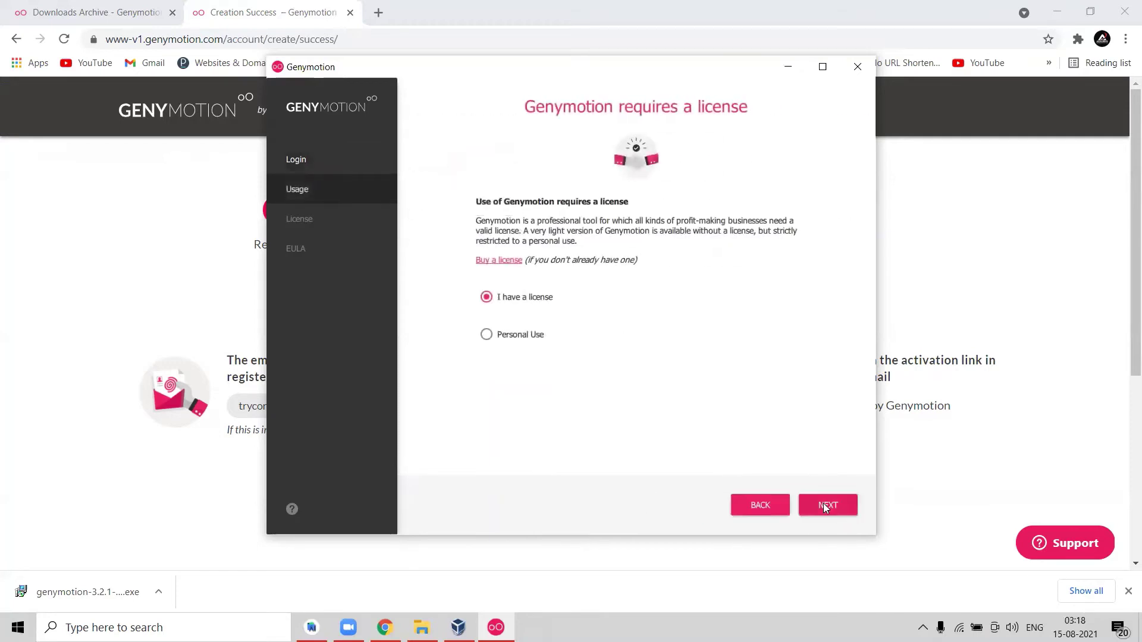
Choose Personal Use licensing and accept the end user licence agreement.
{"action": "left_click", "coordinate": [487, 336]}
{"action": "left_click", "coordinate": [831, 504]}
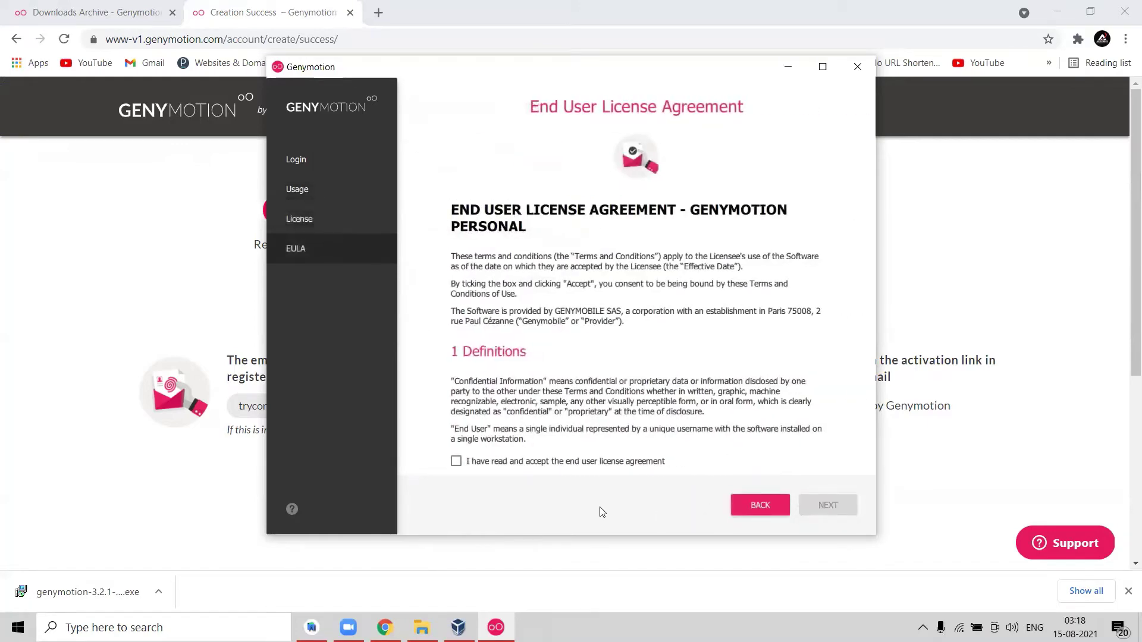
{"action": "left_click", "coordinate": [457, 462]}
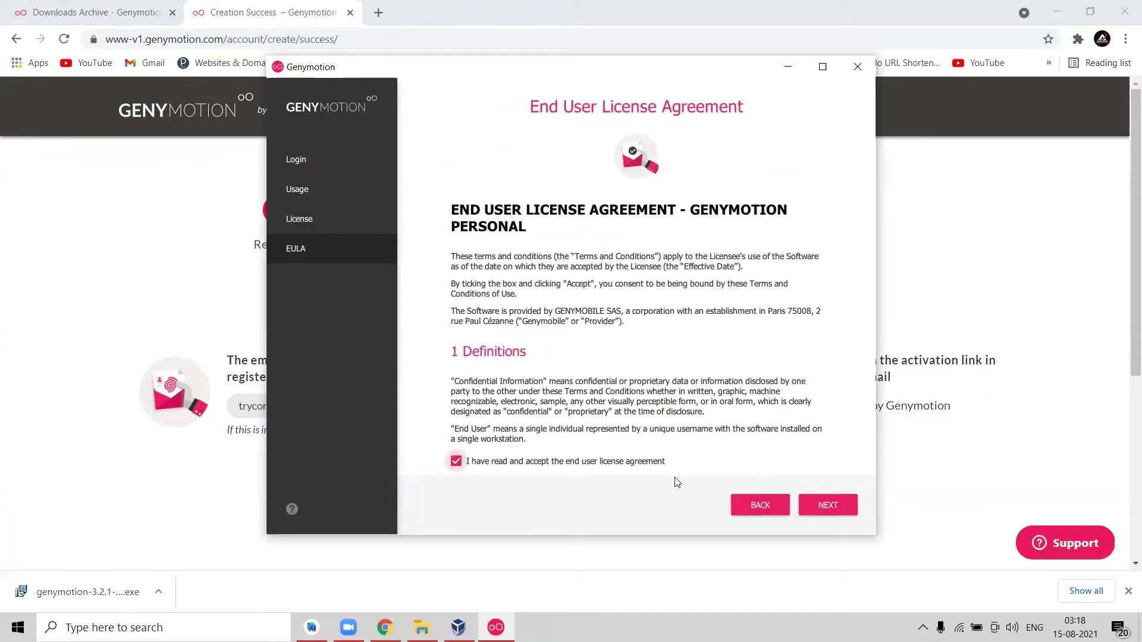
{"action": "left_click", "coordinate": [823, 506]}
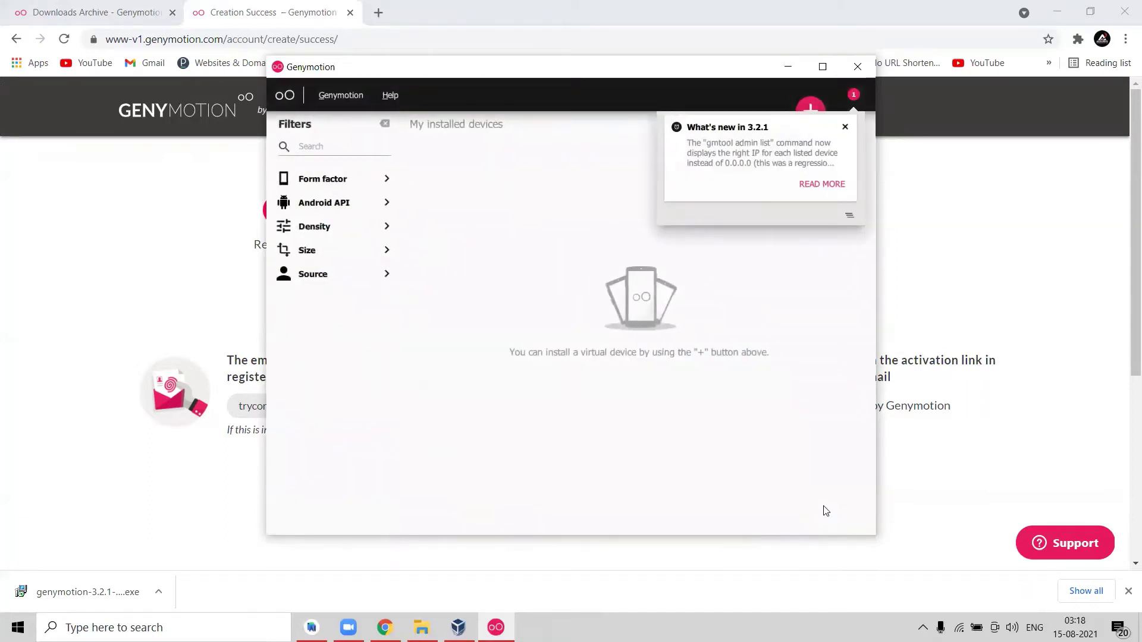
Dismiss the What's new notice and select Samsung Galaxy Note 2 from the installable devices list.
{"action": "left_click", "coordinate": [845, 129]}
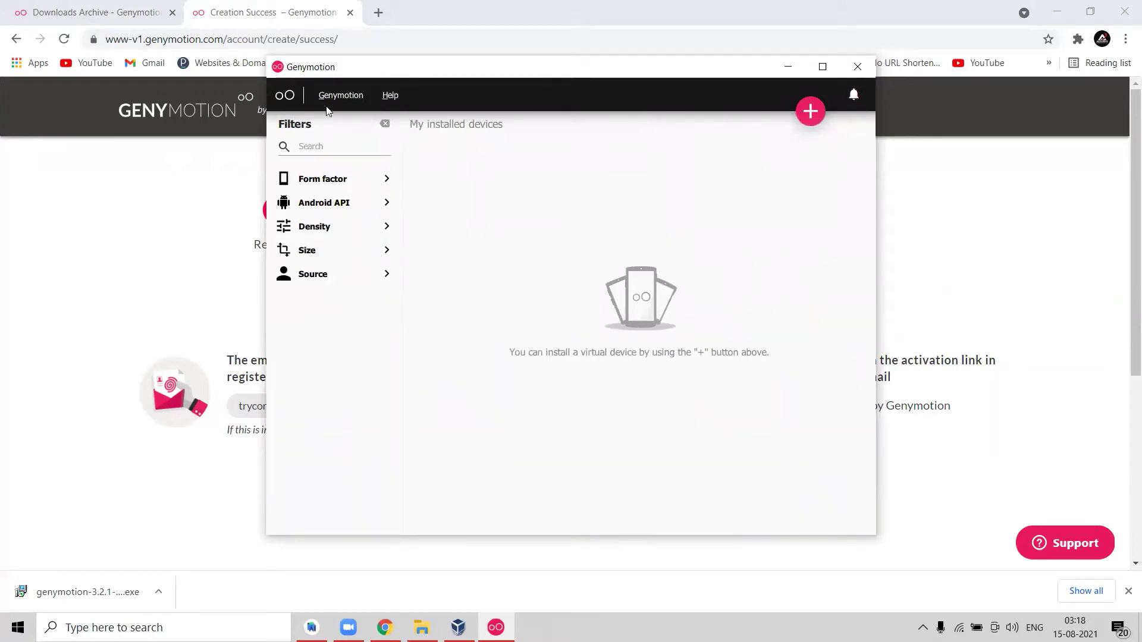
{"action": "left_click", "coordinate": [811, 112]}
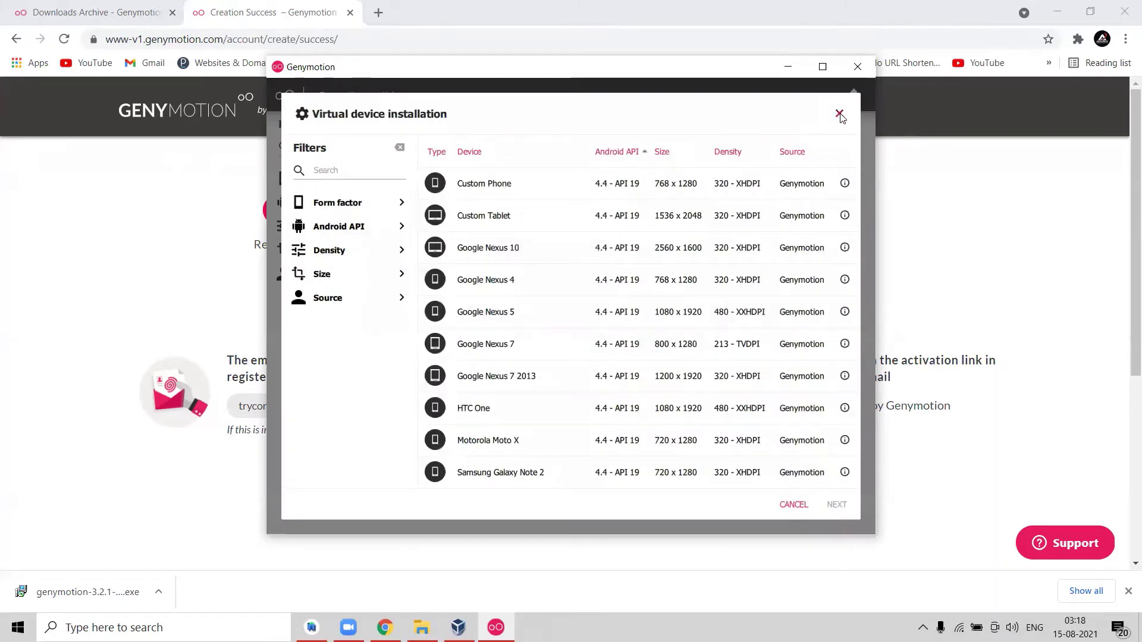
{"action": "left_click", "coordinate": [839, 114]}
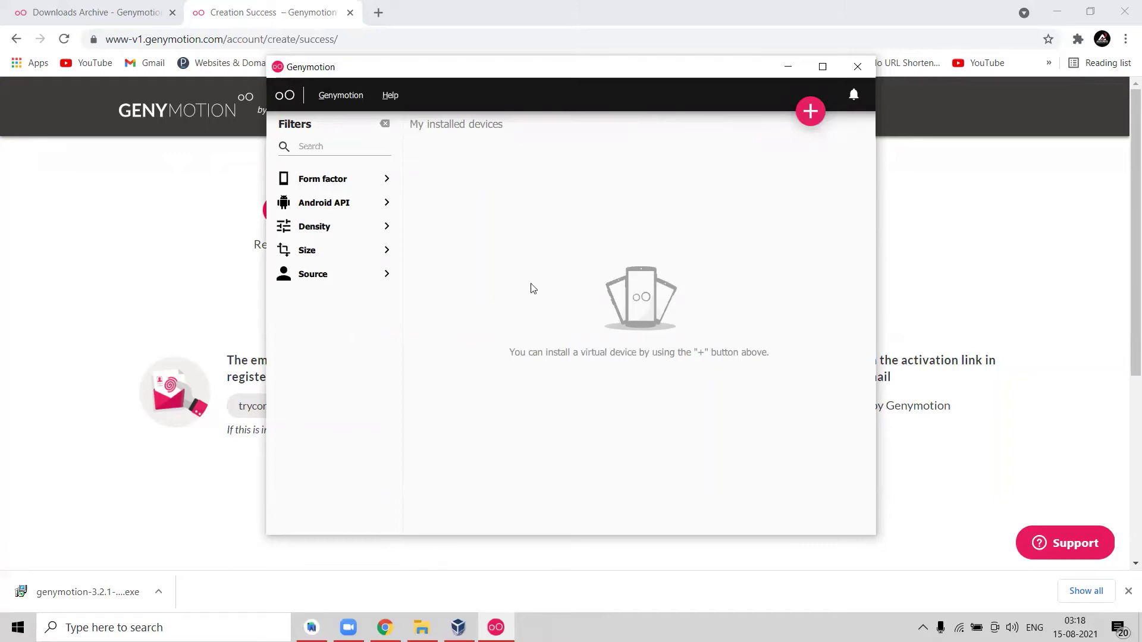
{"action": "left_click", "coordinate": [812, 112]}
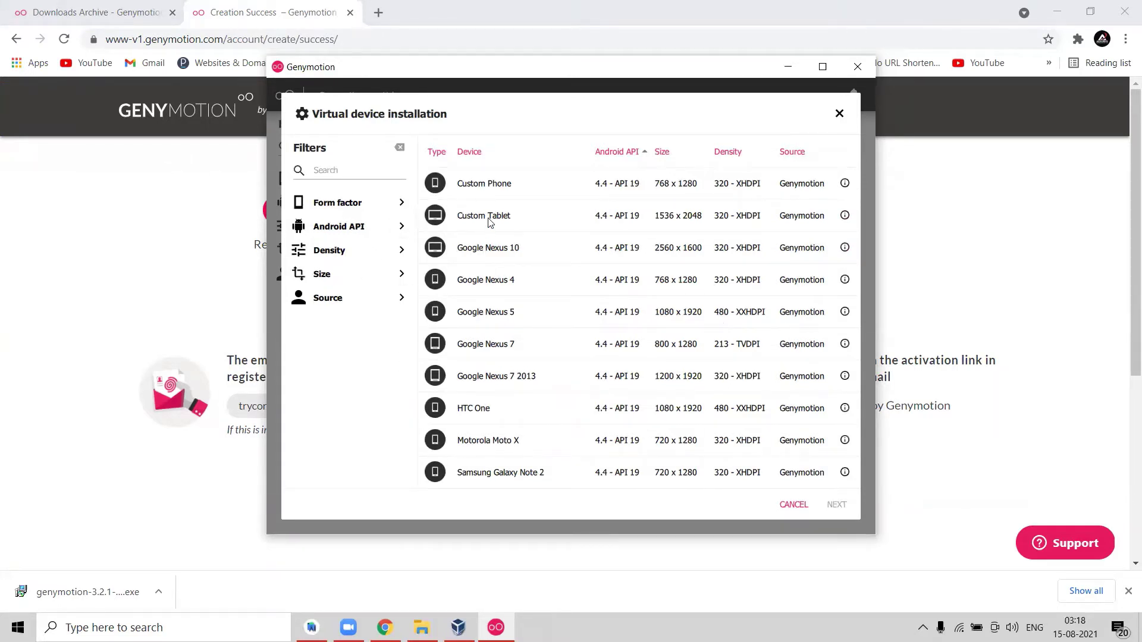
{"action": "left_click", "coordinate": [487, 196]}
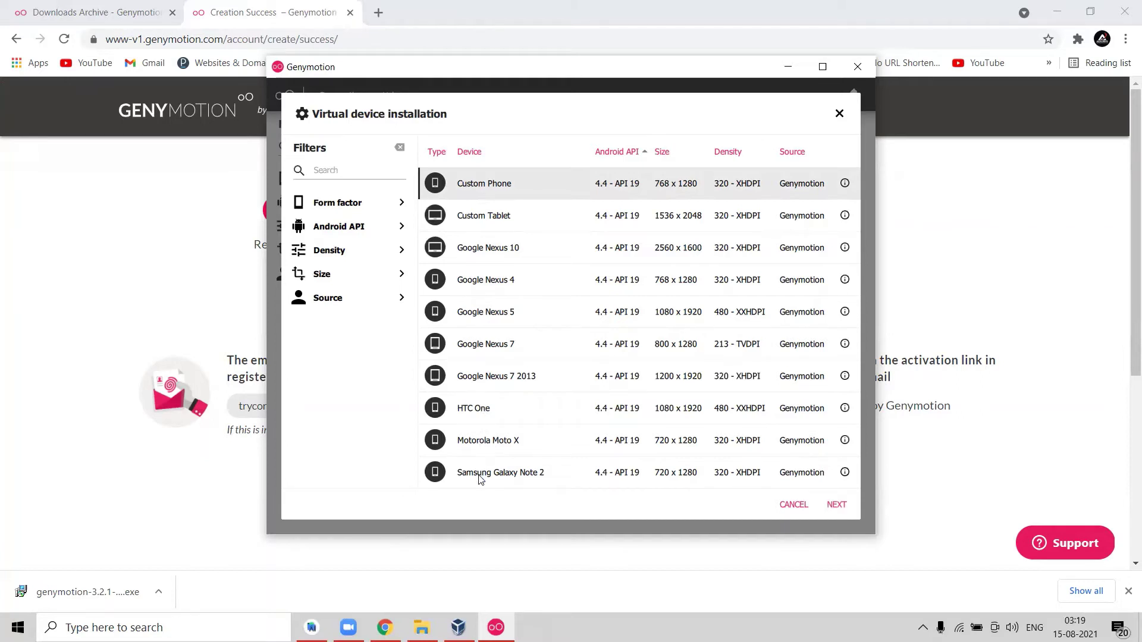
{"action": "left_click", "coordinate": [520, 483]}
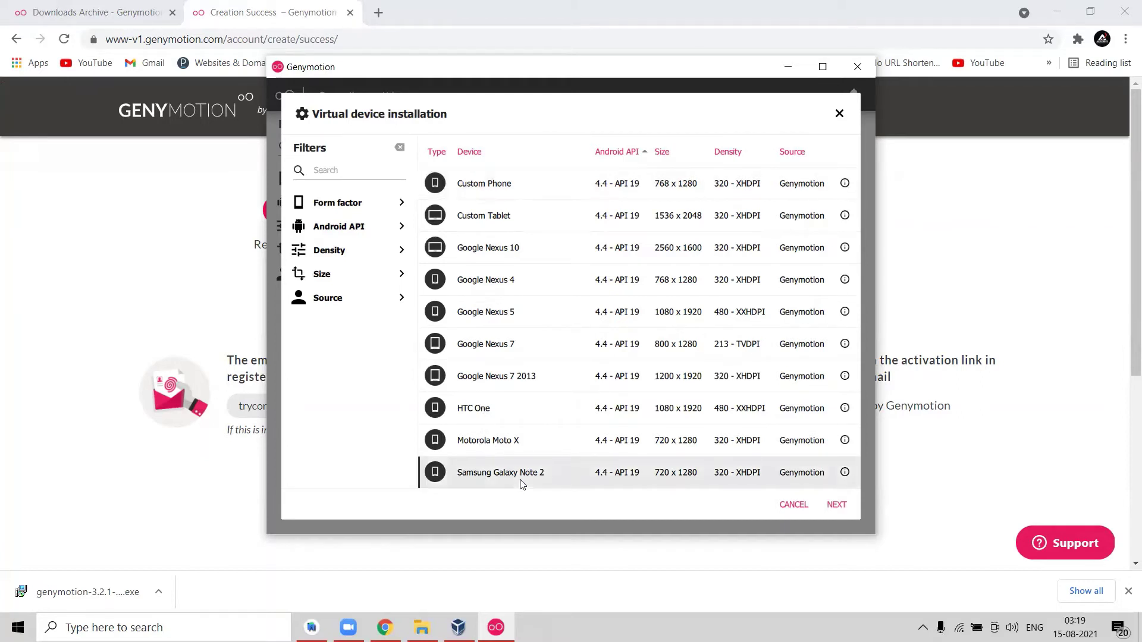
{"action": "left_click", "coordinate": [836, 506]}
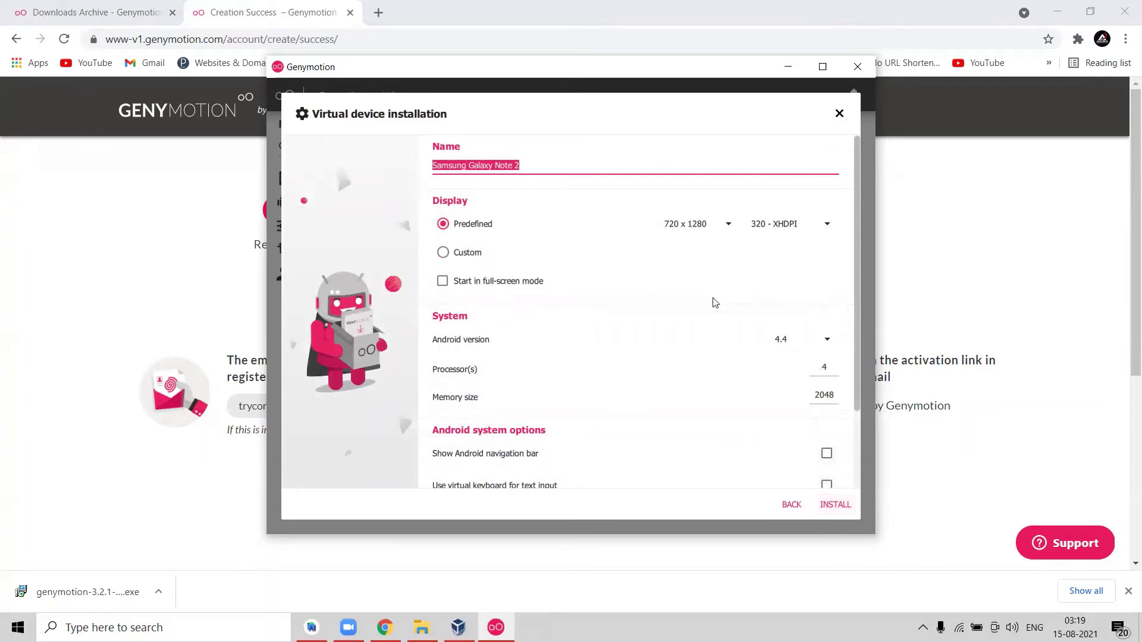
Install the Samsung Galaxy Note 2 device (Android 4.4, 720 x 1280, 2048 memory).
{"action": "left_click", "coordinate": [833, 506]}
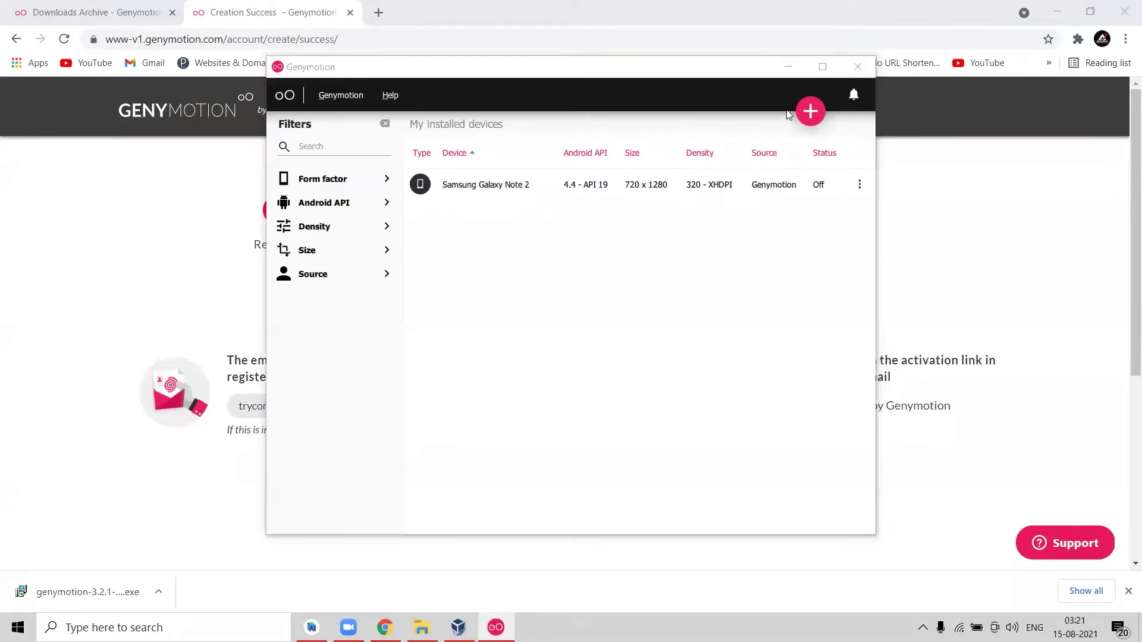
Start the Samsung Galaxy Note 2 from its menu, approve the UAC prompt, then return to Android Studio.
{"action": "left_click", "coordinate": [530, 190]}
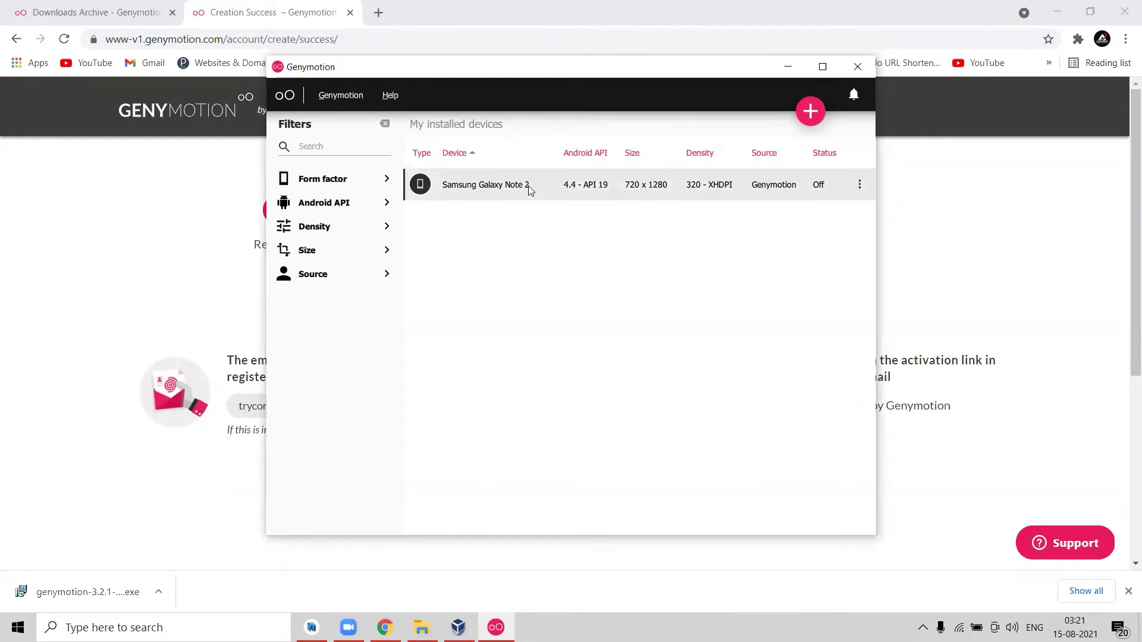
{"action": "left_click", "coordinate": [859, 188]}
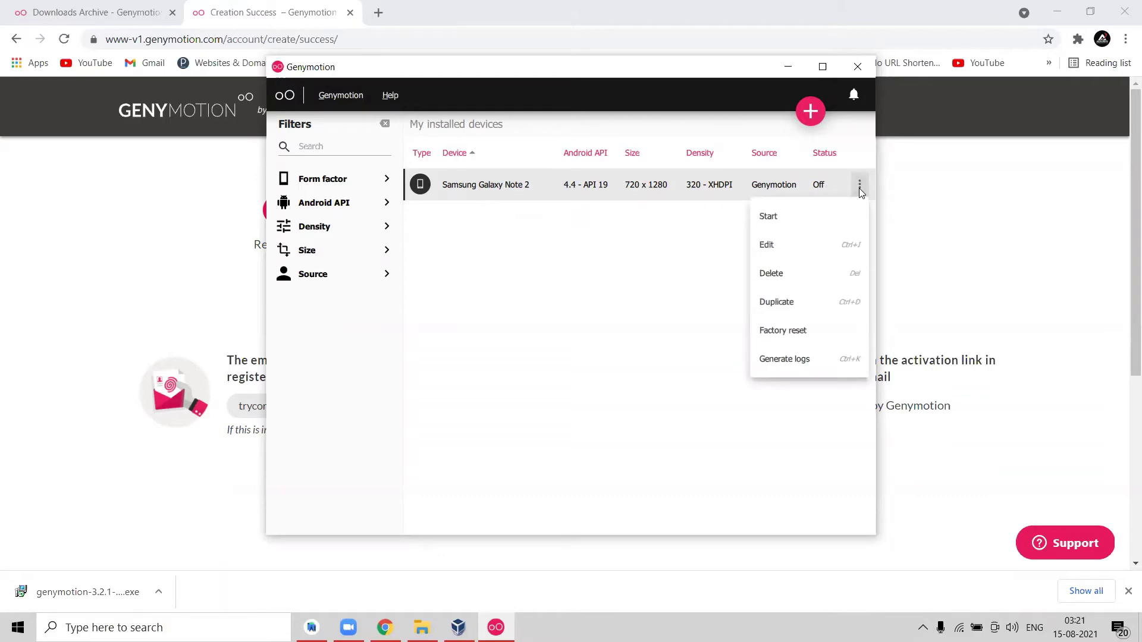
{"action": "left_click", "coordinate": [767, 217]}
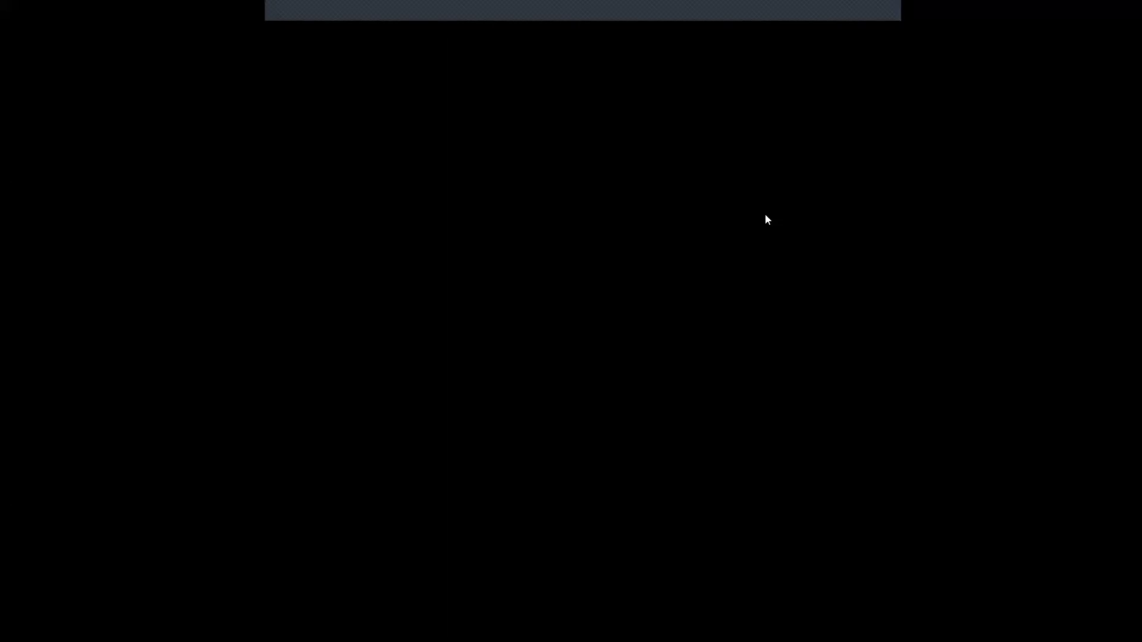
{"action": "left_click", "coordinate": [499, 410]}
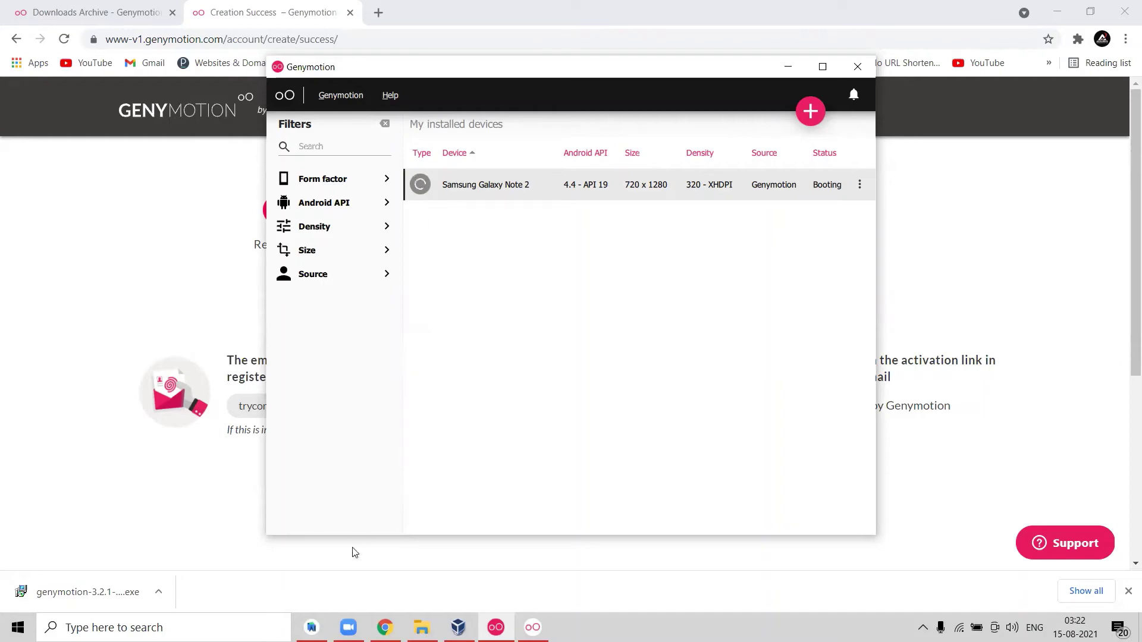
{"action": "left_click", "coordinate": [326, 626]}
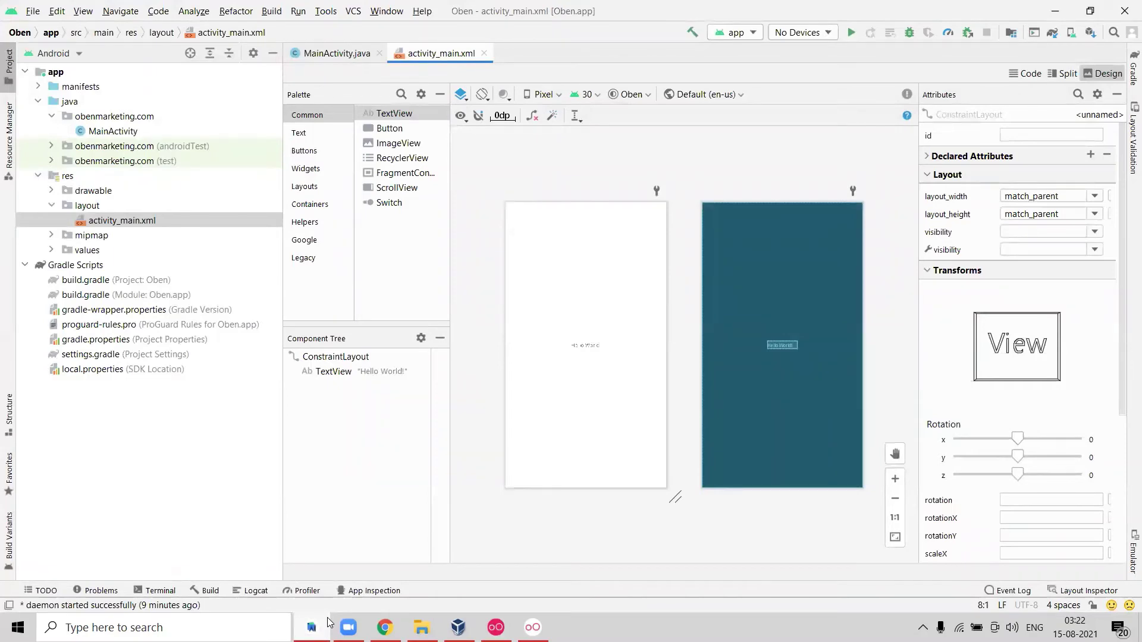
Glance at the booting Genymotion device, then go back to Android Studio and open the File menu.
{"action": "left_click", "coordinate": [328, 622]}
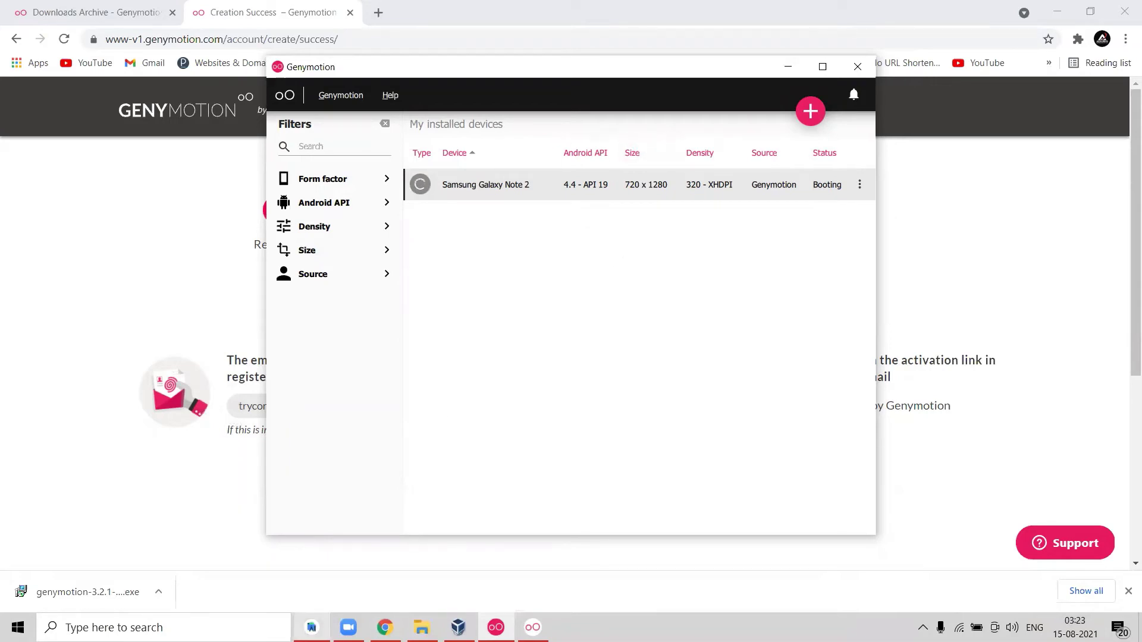
{"action": "left_click", "coordinate": [311, 628]}
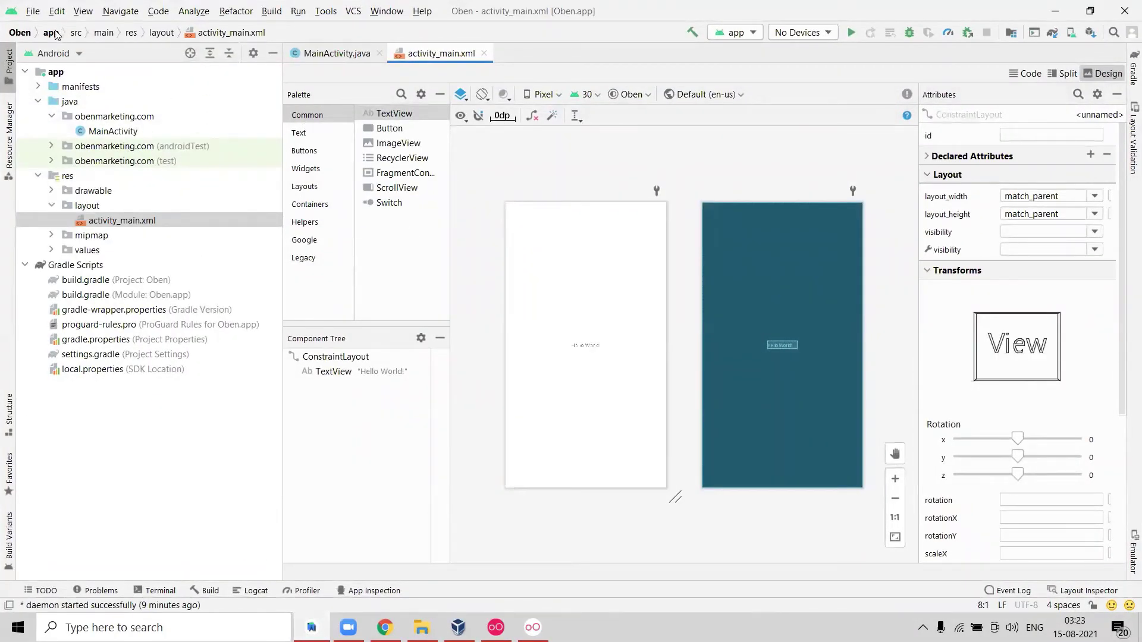
{"action": "left_click", "coordinate": [33, 12]}
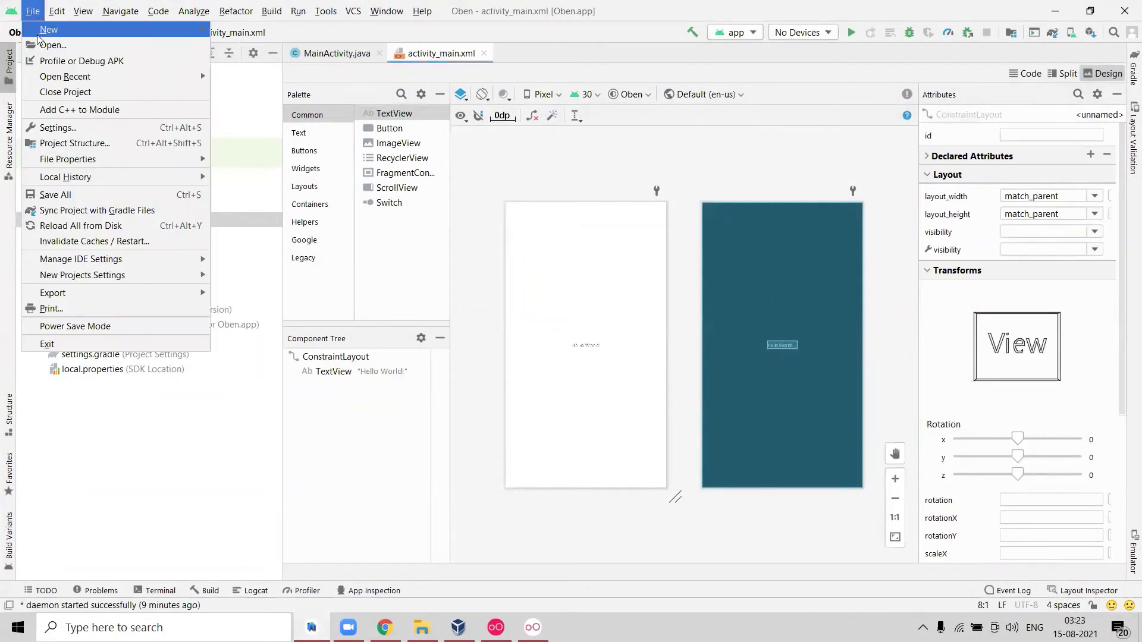
In Settings > Plugins, search 'geny', install the Genymotion plugin, accept the privacy note and apply.
{"action": "left_click", "coordinate": [54, 127]}
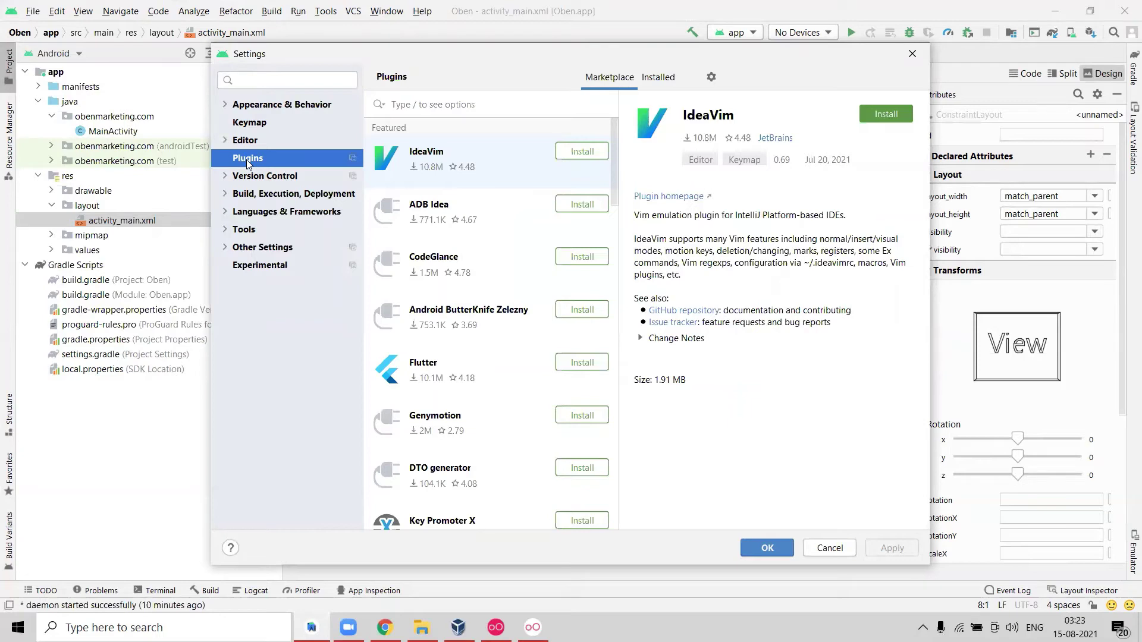
{"action": "left_click", "coordinate": [262, 105]}
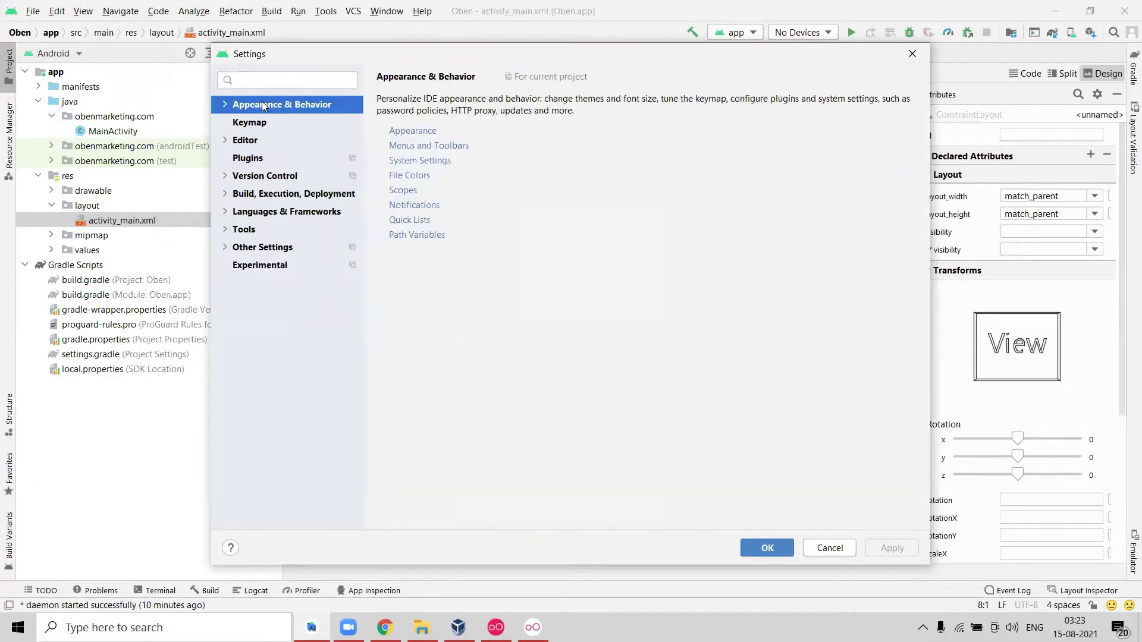
{"action": "left_click", "coordinate": [247, 158]}
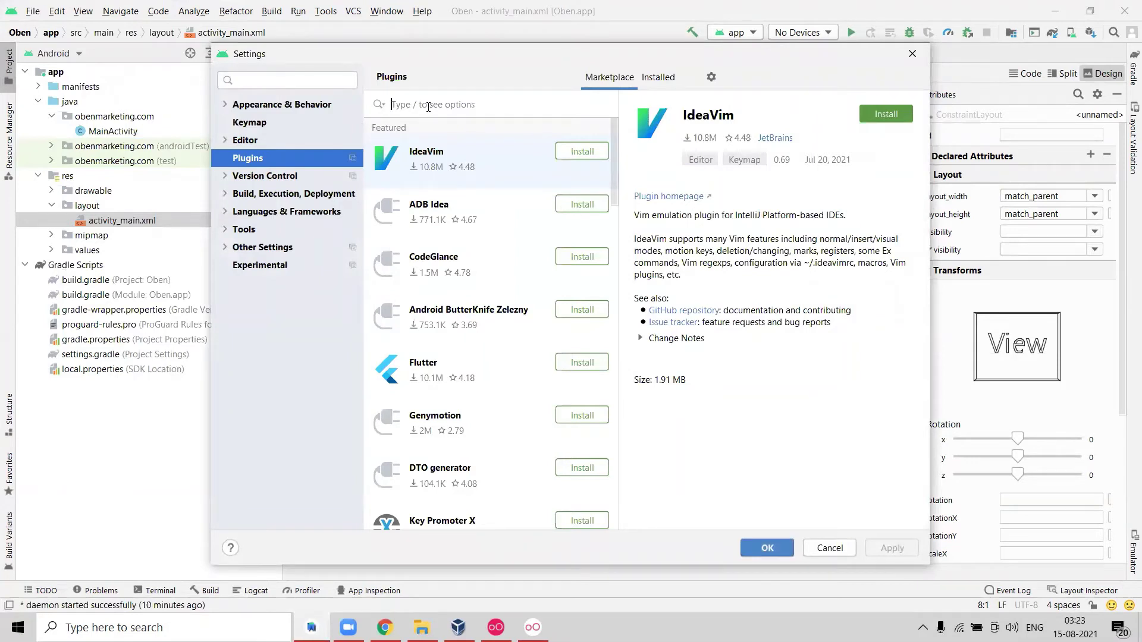
{"action": "type", "text": "geny"}
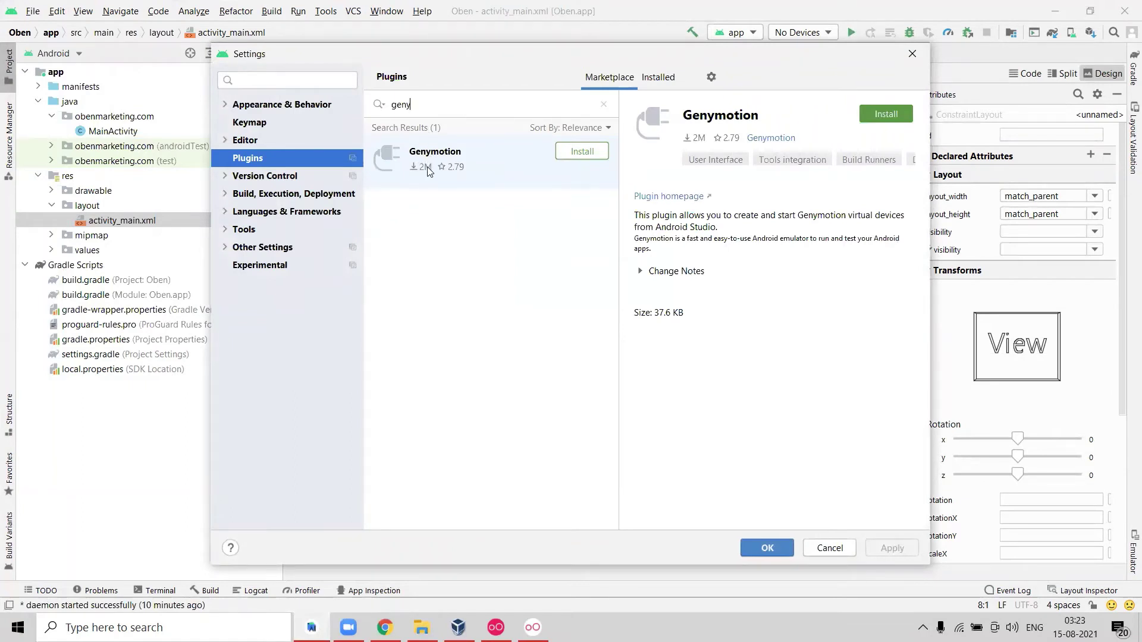
{"action": "right_click", "coordinate": [426, 159]}
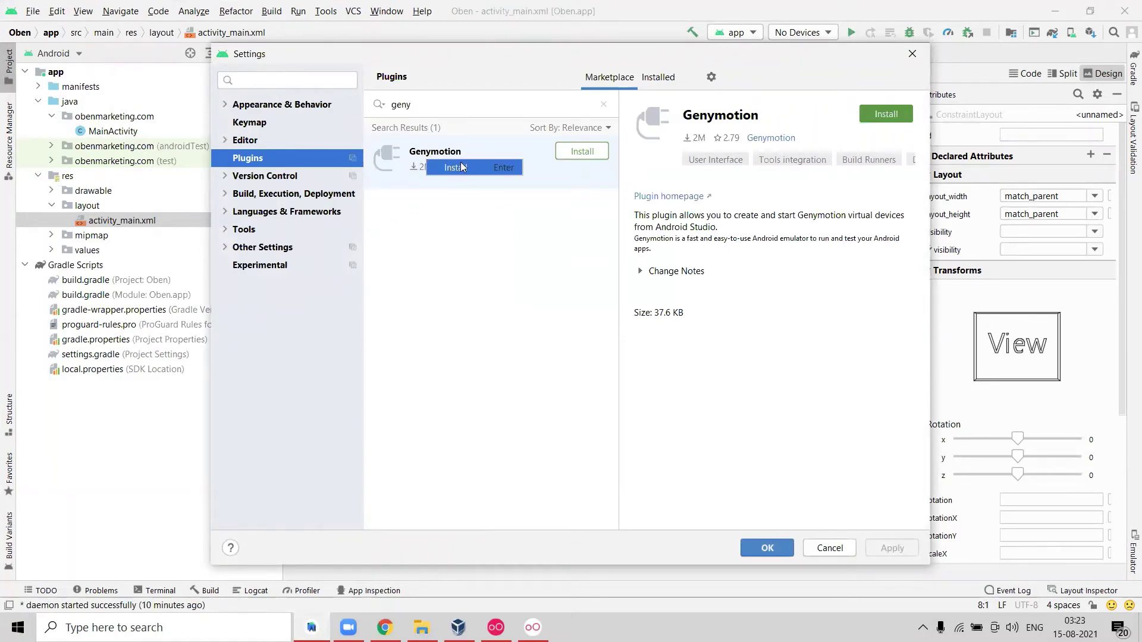
{"action": "left_click", "coordinate": [542, 218]}
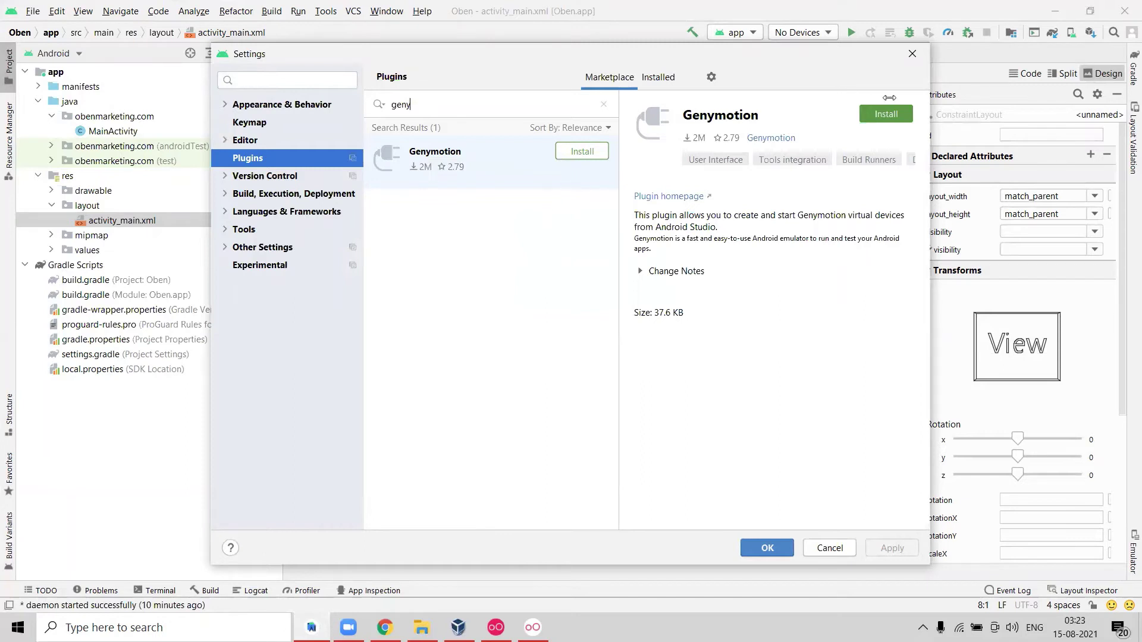
{"action": "left_click", "coordinate": [581, 154]}
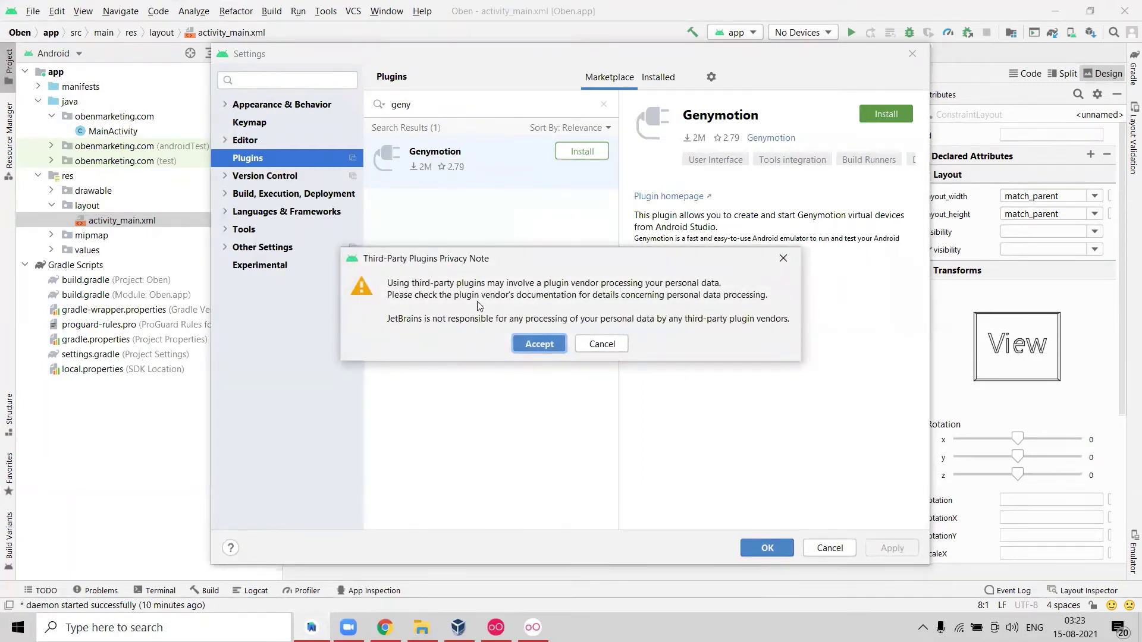
{"action": "left_click", "coordinate": [526, 344]}
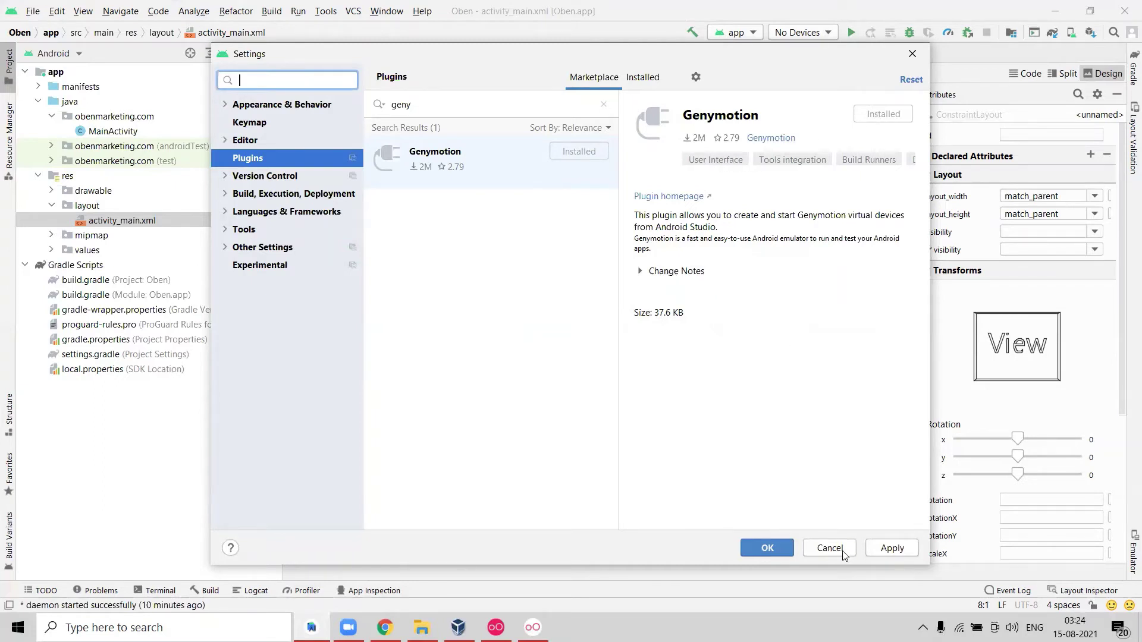
{"action": "left_click", "coordinate": [885, 552]}
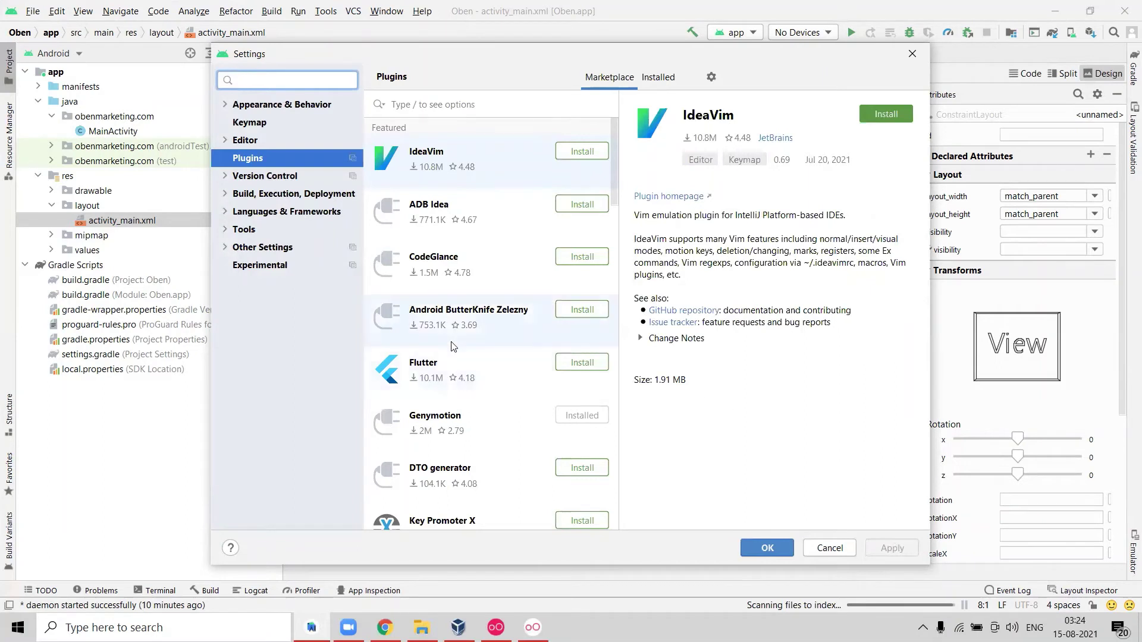
Search the Marketplace for 'geny' again to confirm Genymotion is installed, then close Settings.
{"action": "left_click", "coordinate": [440, 109]}
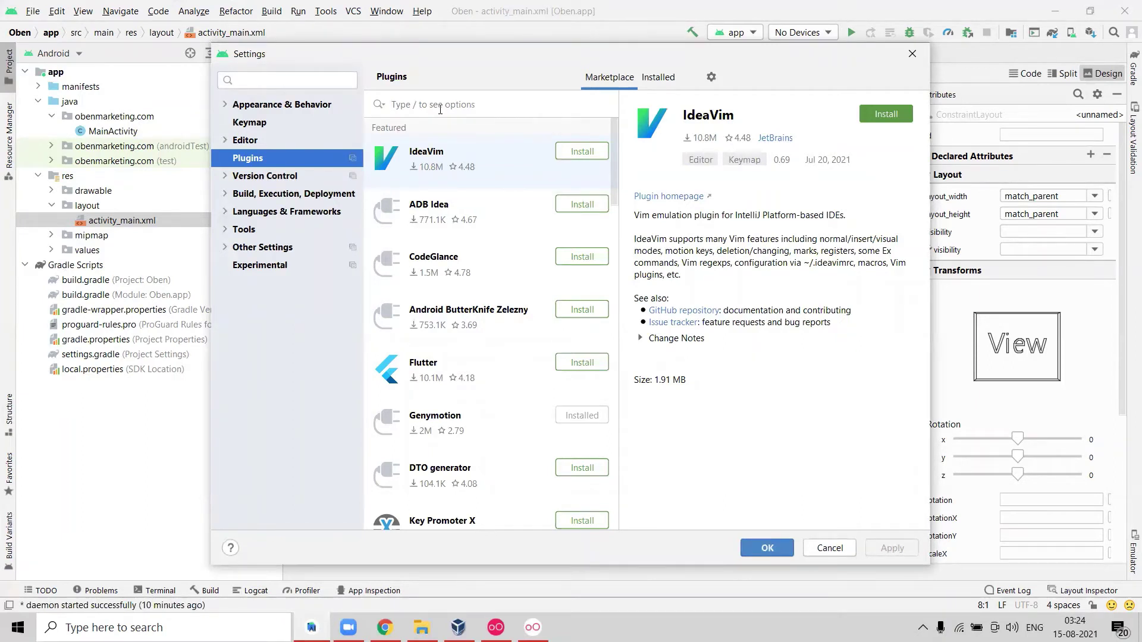
{"action": "type", "text": "gen"}
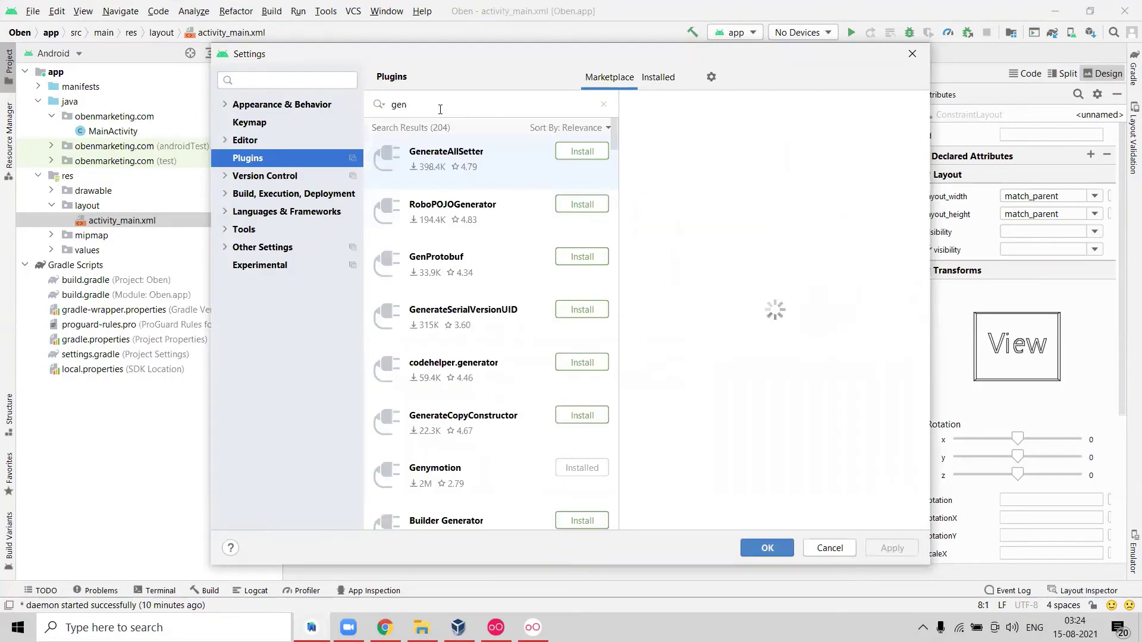
{"action": "type", "text": "y"}
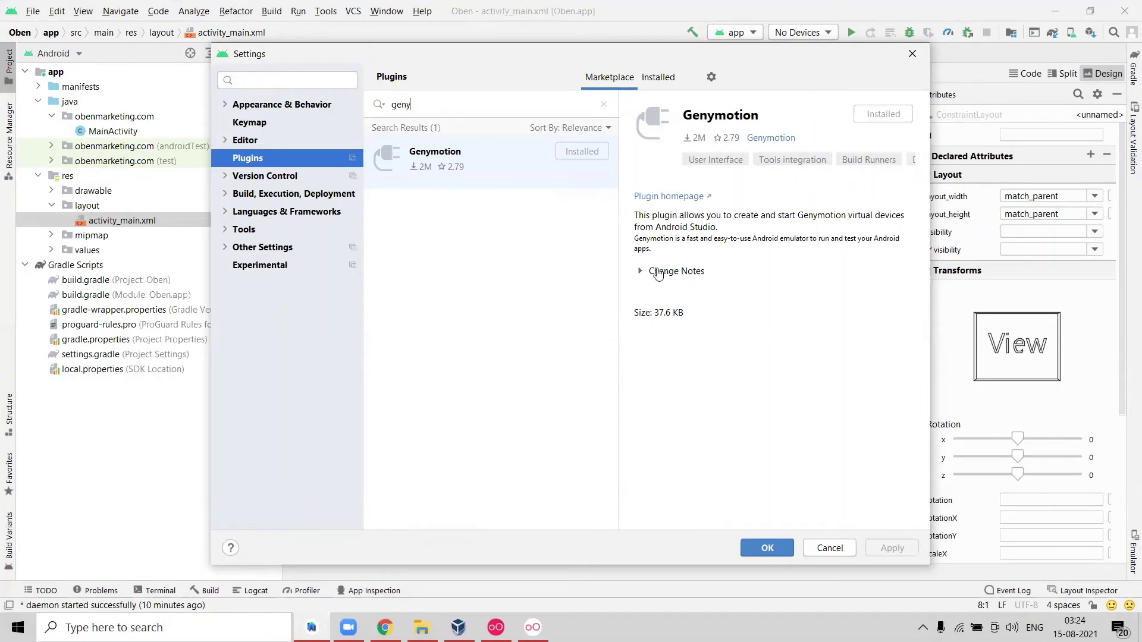
{"action": "left_click", "coordinate": [762, 140]}
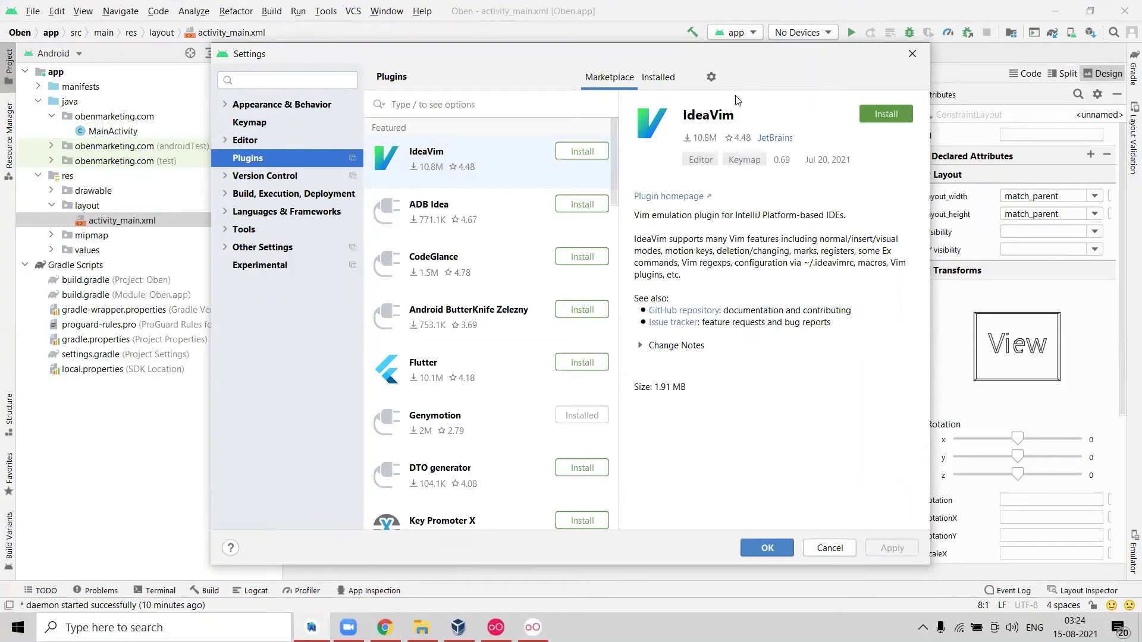
{"action": "left_click", "coordinate": [914, 54]}
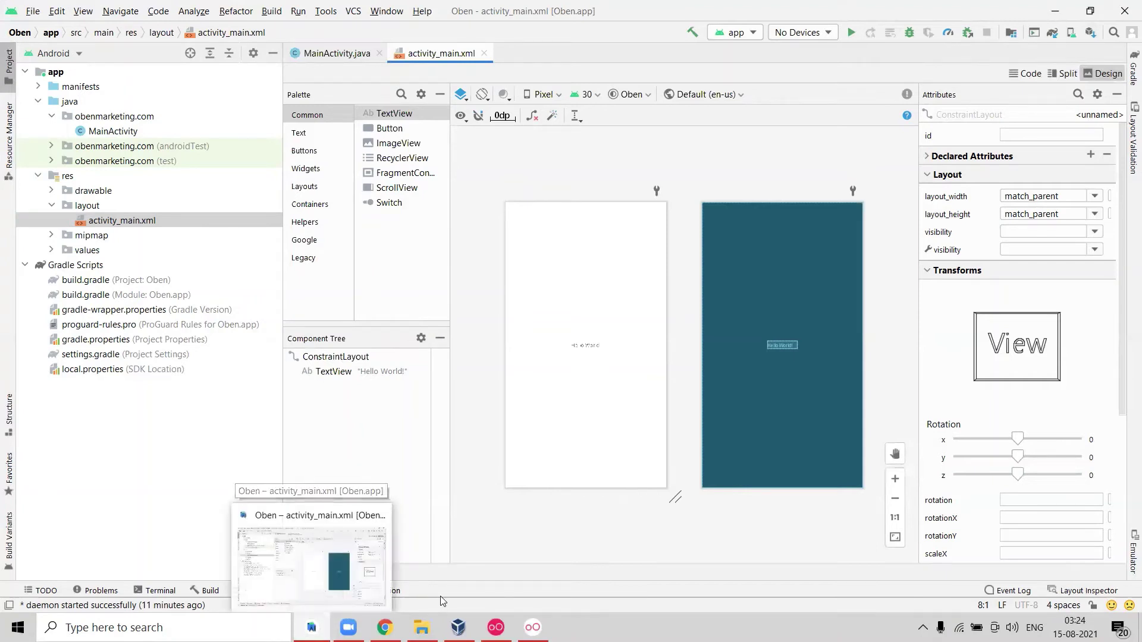
{"action": "left_click", "coordinate": [458, 628]}
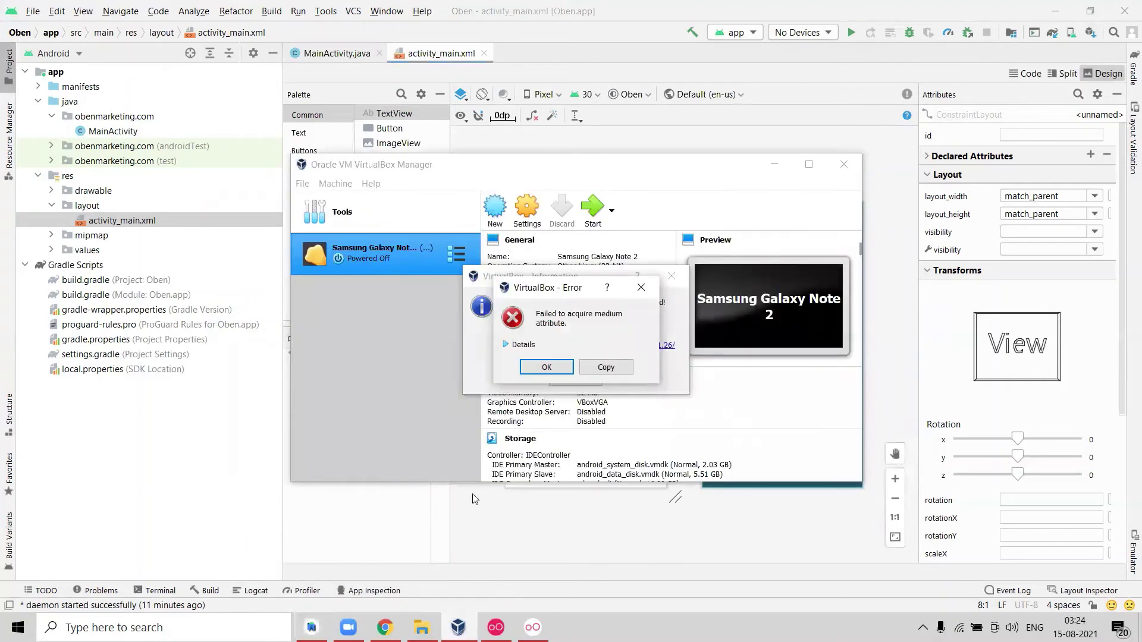
{"action": "left_click", "coordinate": [544, 369]}
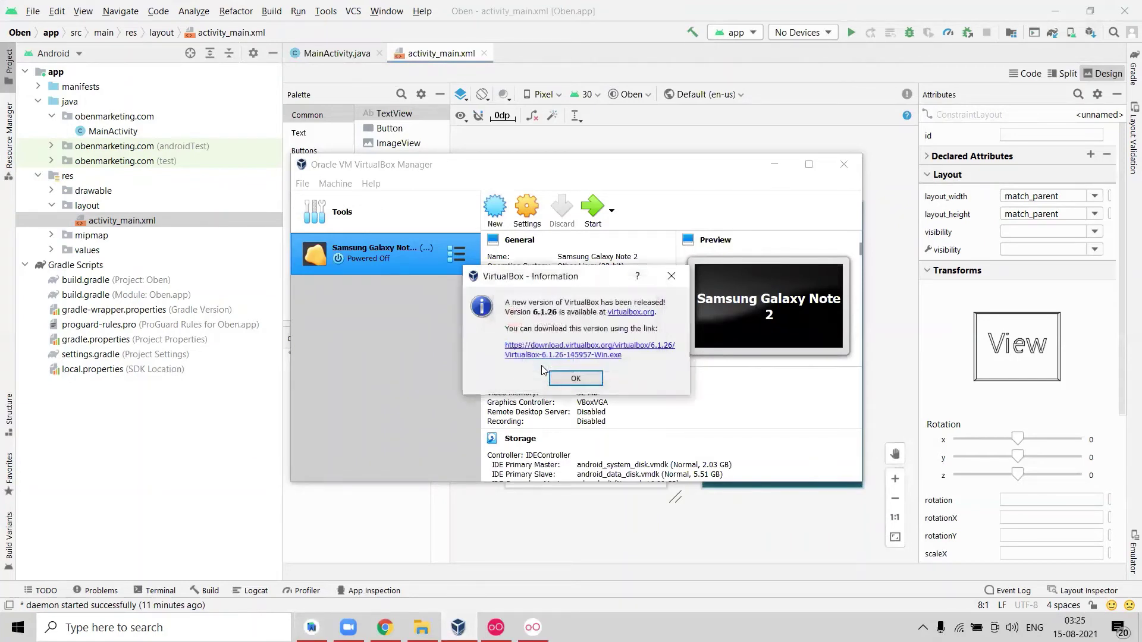
{"action": "left_click", "coordinate": [567, 379]}
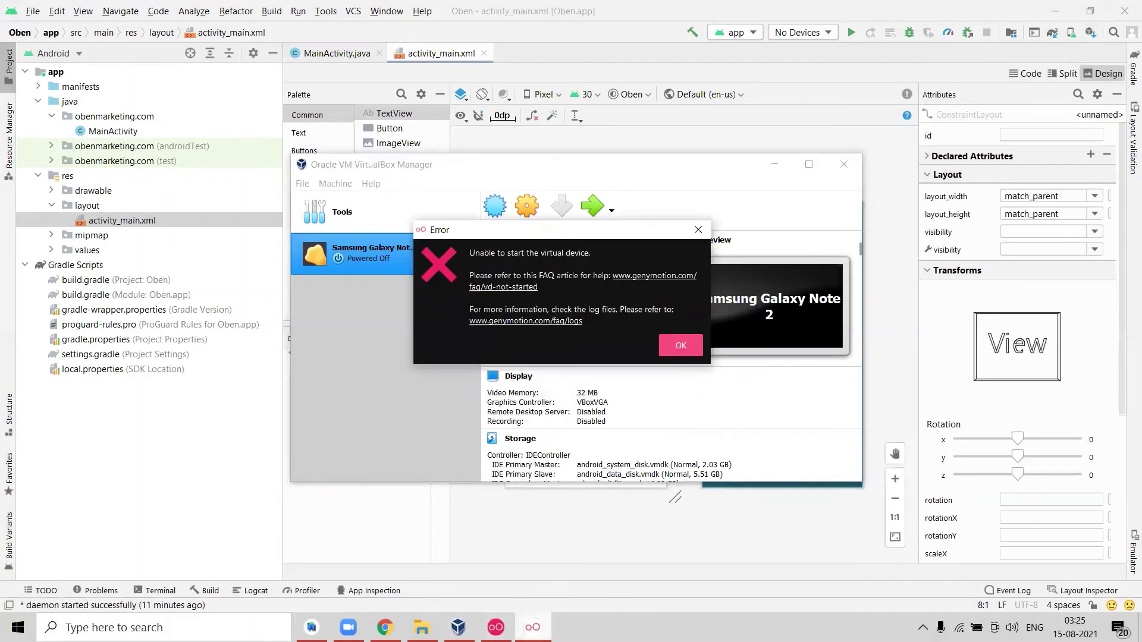
{"action": "left_click", "coordinate": [496, 627]}
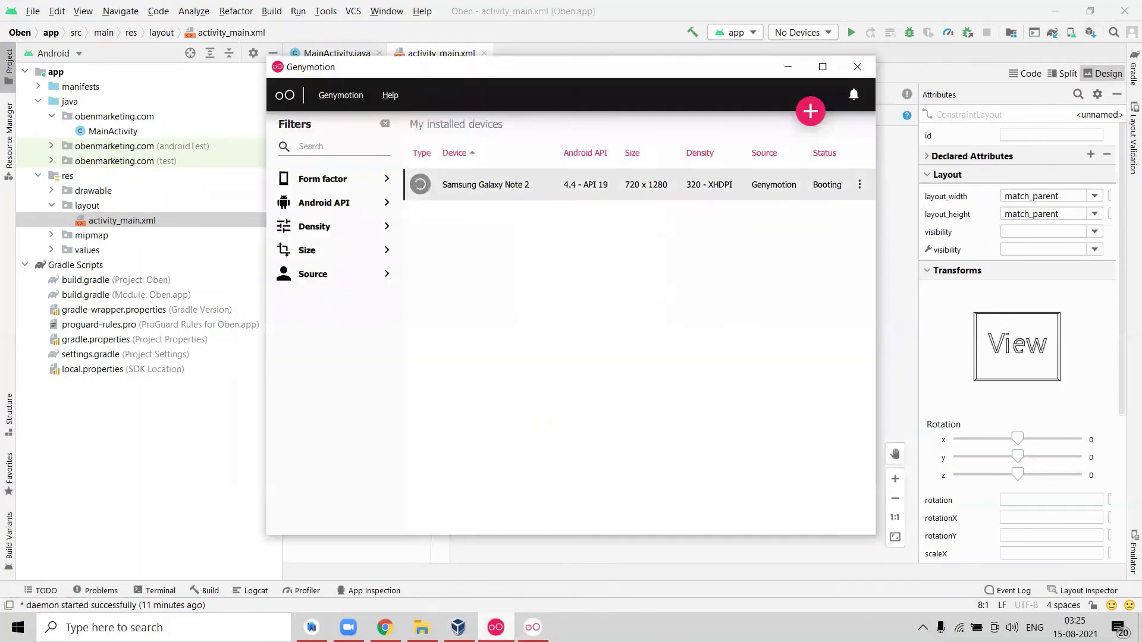
Dismiss the start error, retry starting the Galaxy Note 2, and open the error's FAQ link.
{"action": "left_click", "coordinate": [531, 628]}
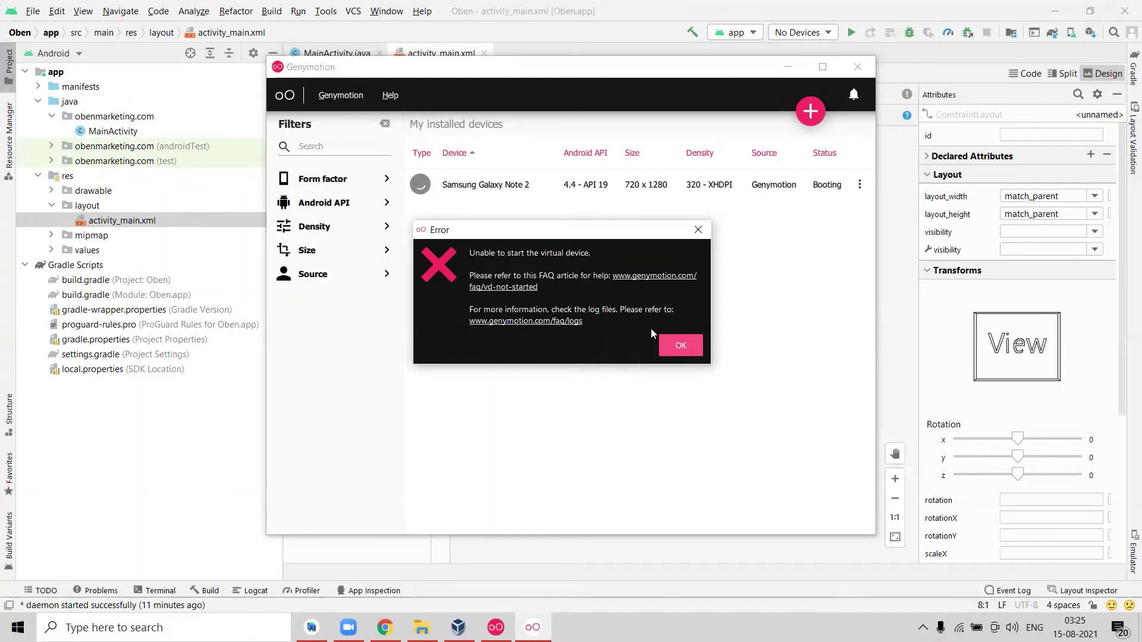
{"action": "left_click", "coordinate": [672, 351]}
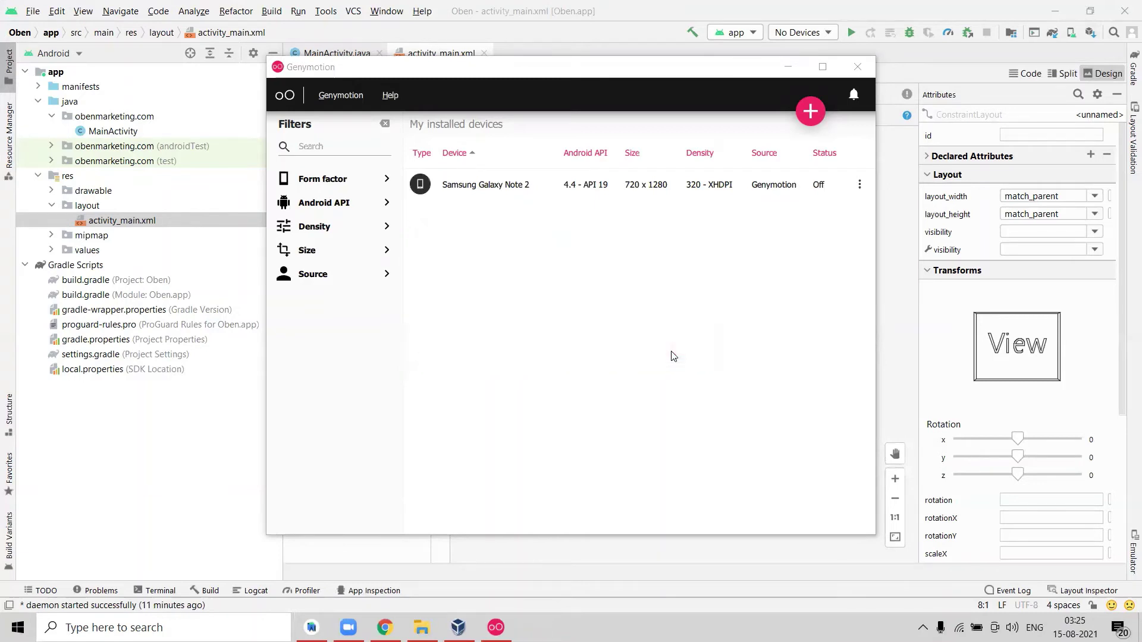
{"action": "left_click", "coordinate": [497, 628]}
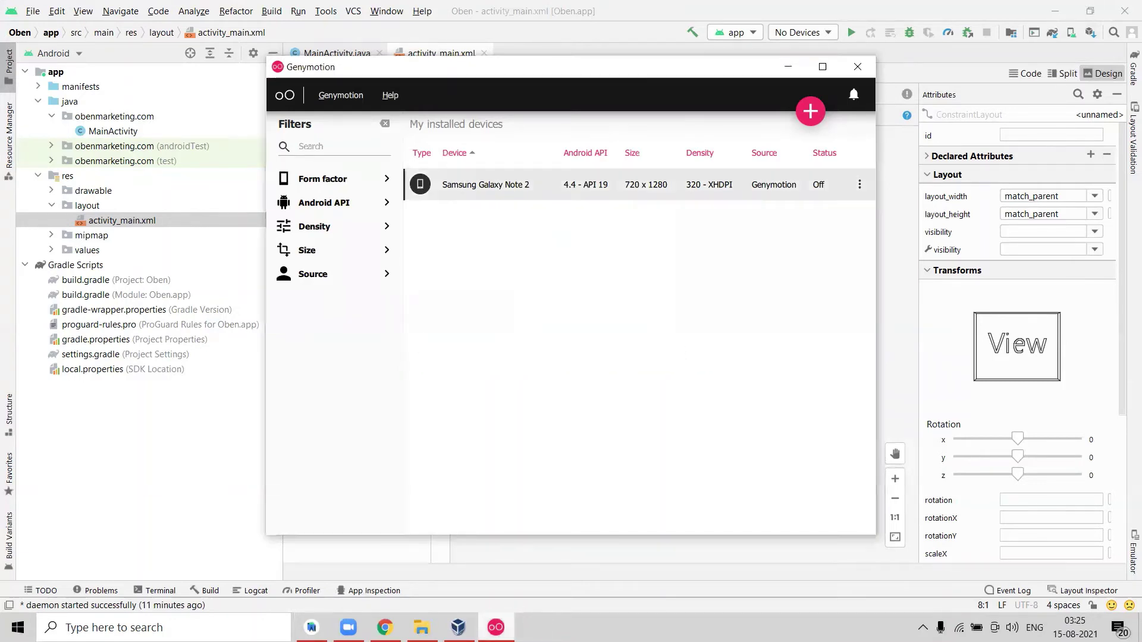
{"action": "left_click", "coordinate": [860, 184]}
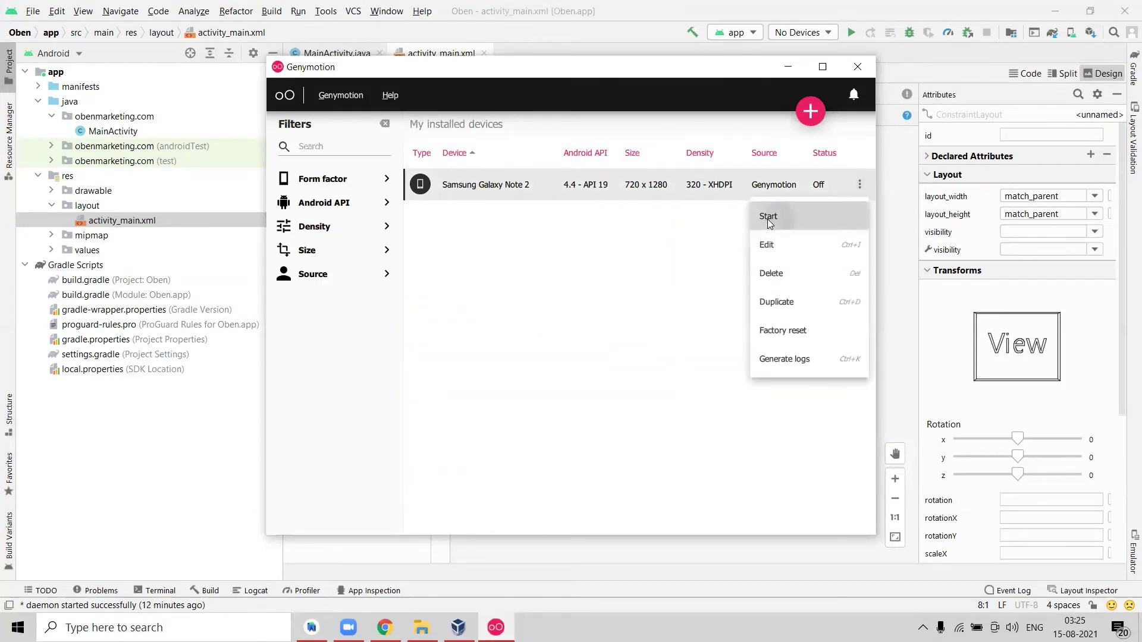
{"action": "left_click", "coordinate": [768, 219]}
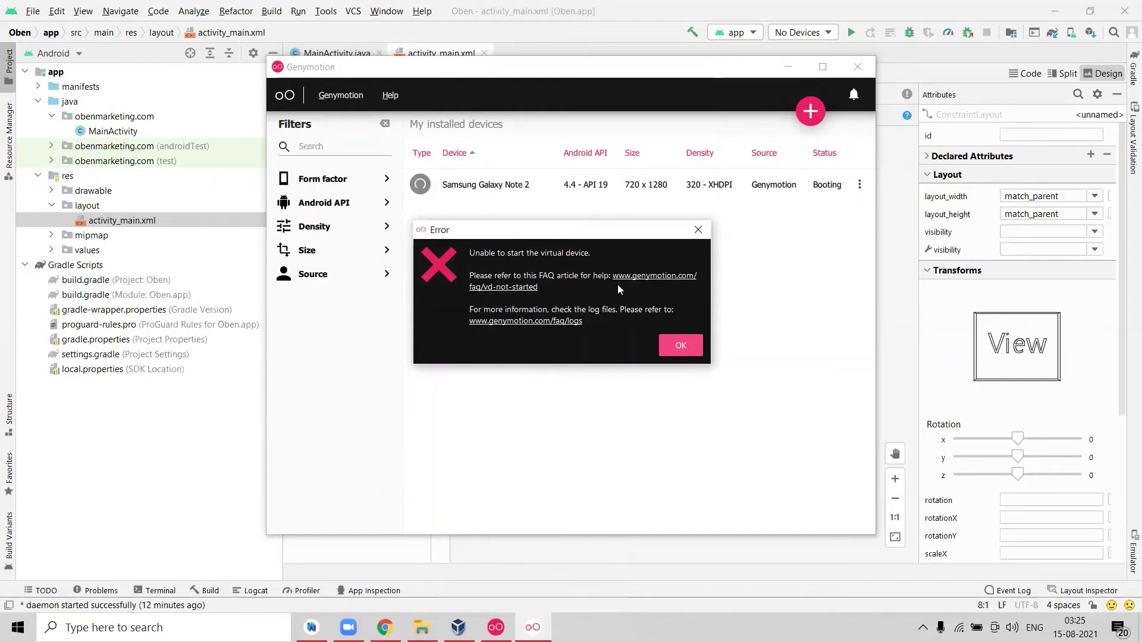
{"action": "left_click", "coordinate": [635, 279]}
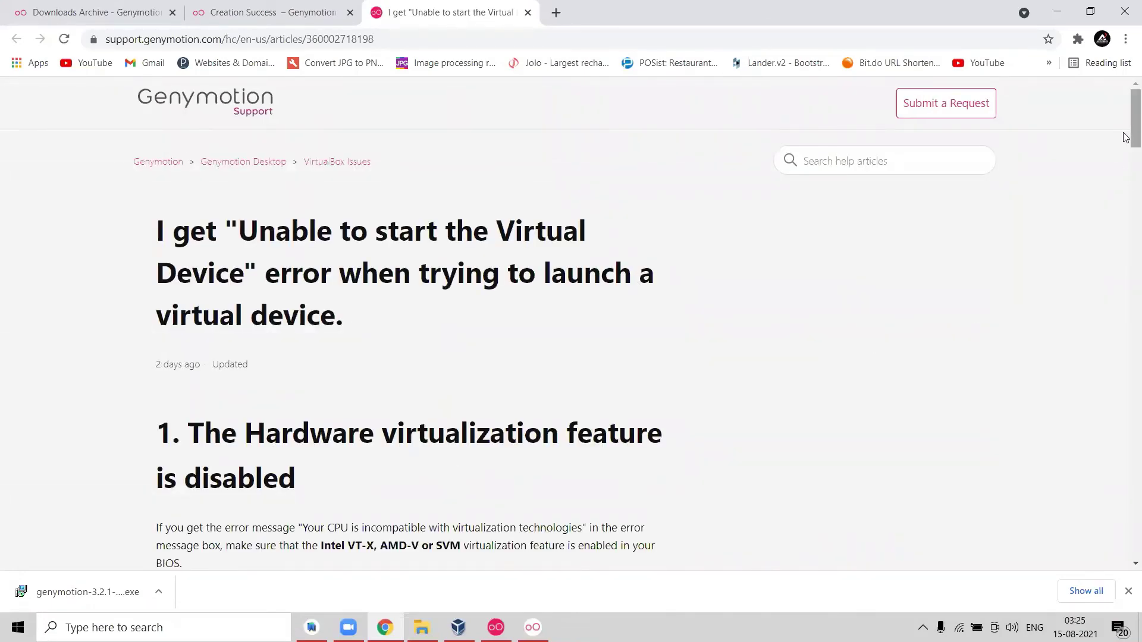
Scroll the Genymotion support article down to the Solution 1 steps for the Host-Only Ethernet Adapter.
{"action": "left_click_drag", "start_coordinate": [1132, 133], "coordinate": [1125, 173]}
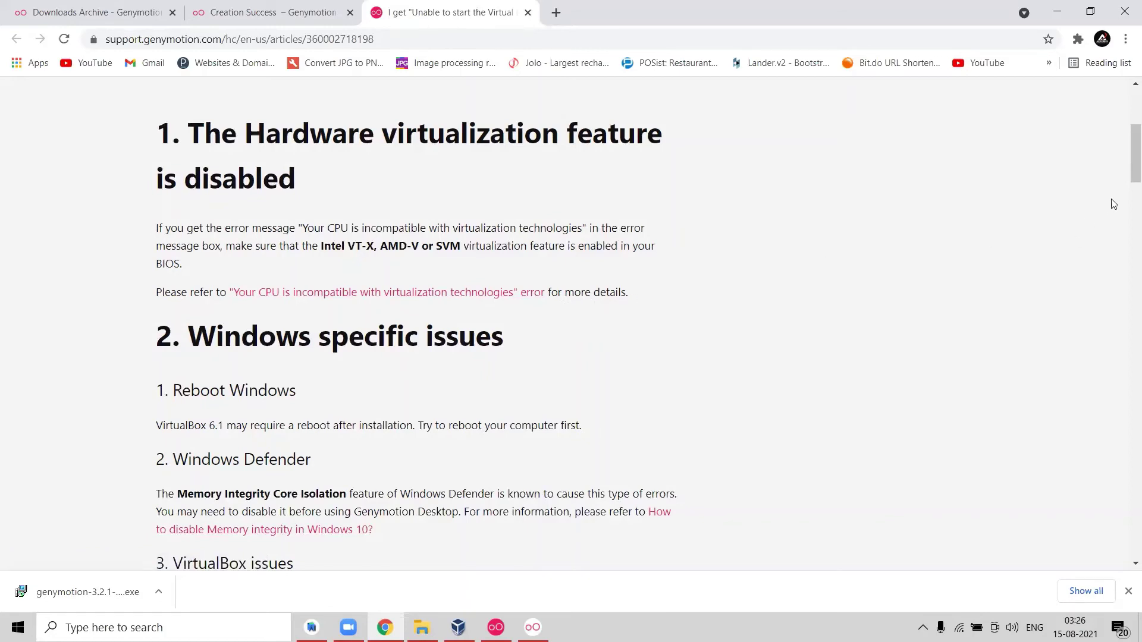
{"action": "left_click_drag", "start_coordinate": [1125, 177], "coordinate": [1125, 243]}
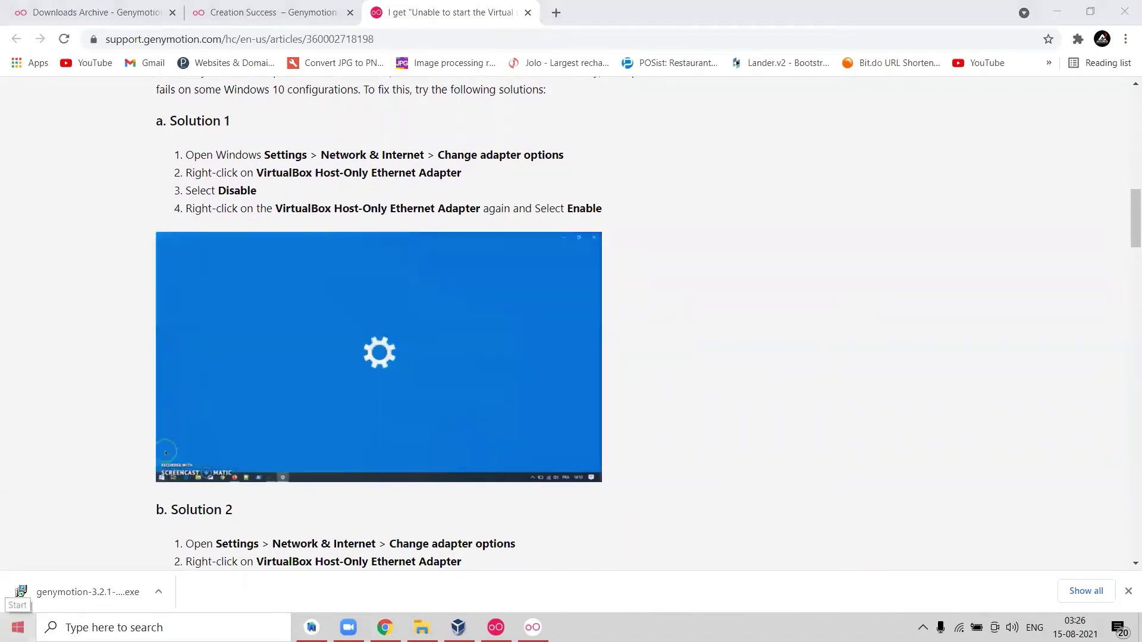
{"action": "left_click", "coordinate": [18, 626]}
Open Network Connections via Windows Settings > Network & Internet > Change adapter options.
{"action": "left_click", "coordinate": [21, 568]}
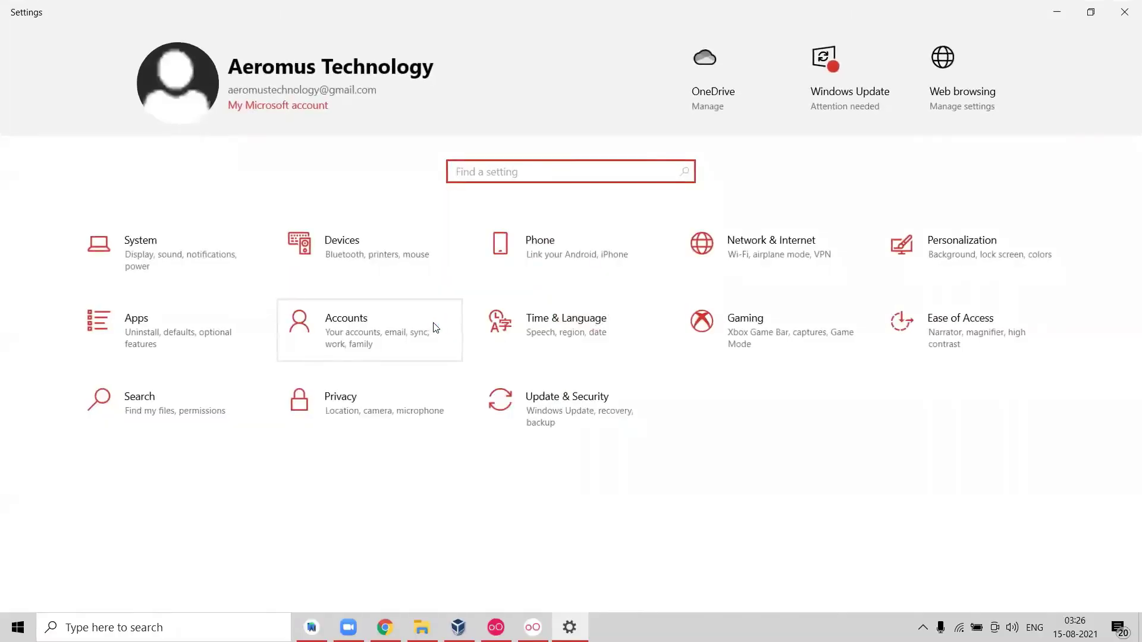
{"action": "left_click", "coordinate": [789, 244]}
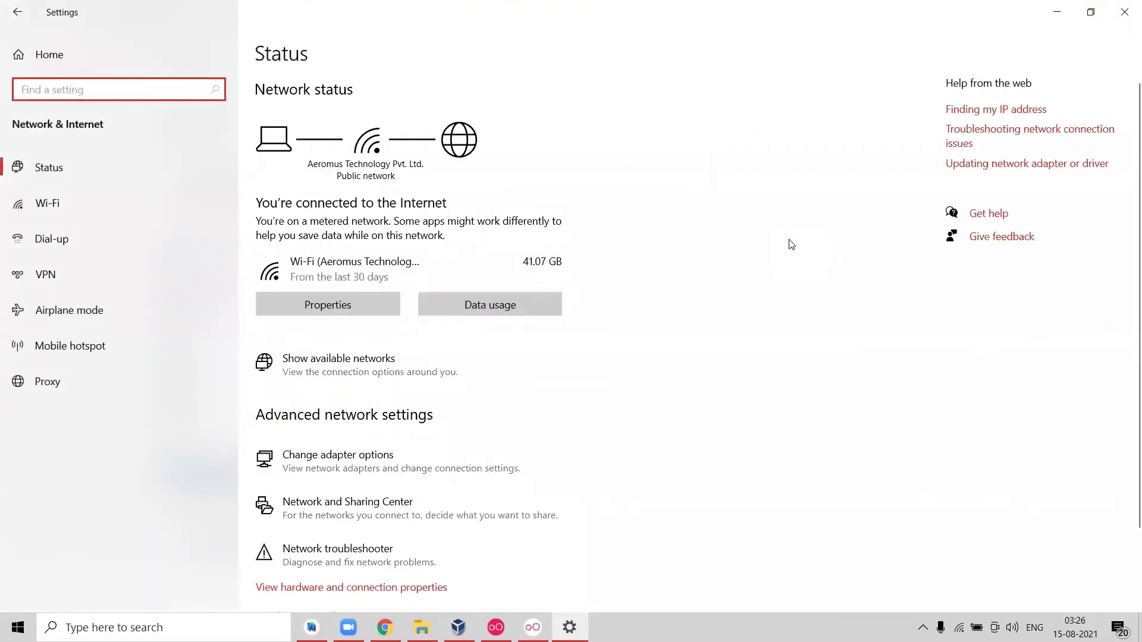
{"action": "left_click", "coordinate": [296, 457]}
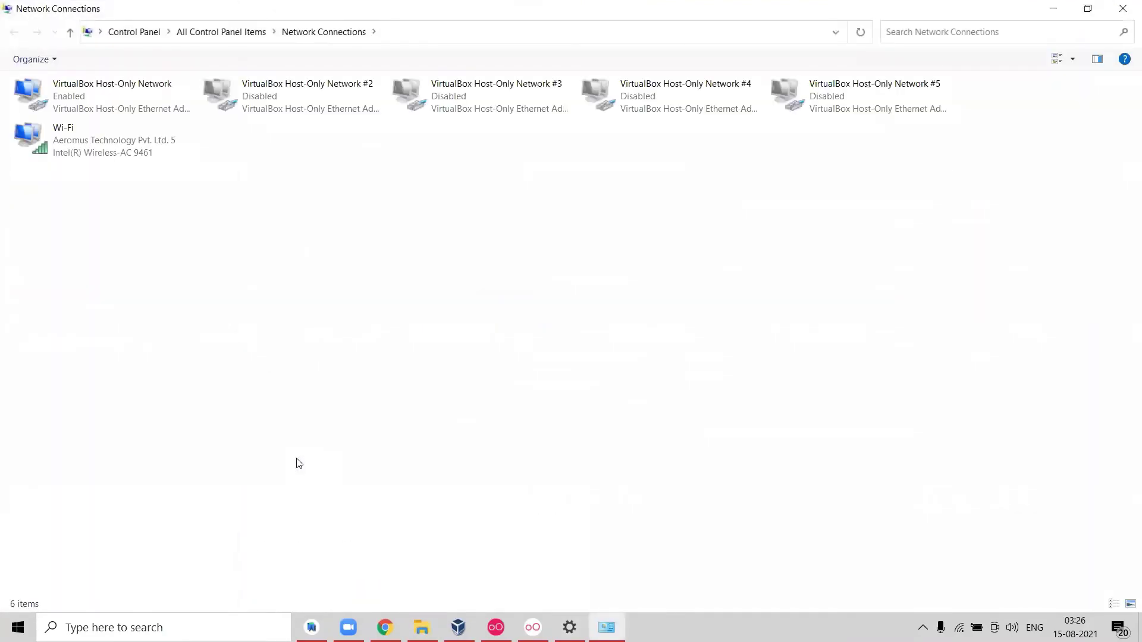
Enable VirtualBox Host-Only Networks #2, #3, #4 and #5, then dismiss Genymotion's start error.
{"action": "right_click", "coordinate": [310, 95]}
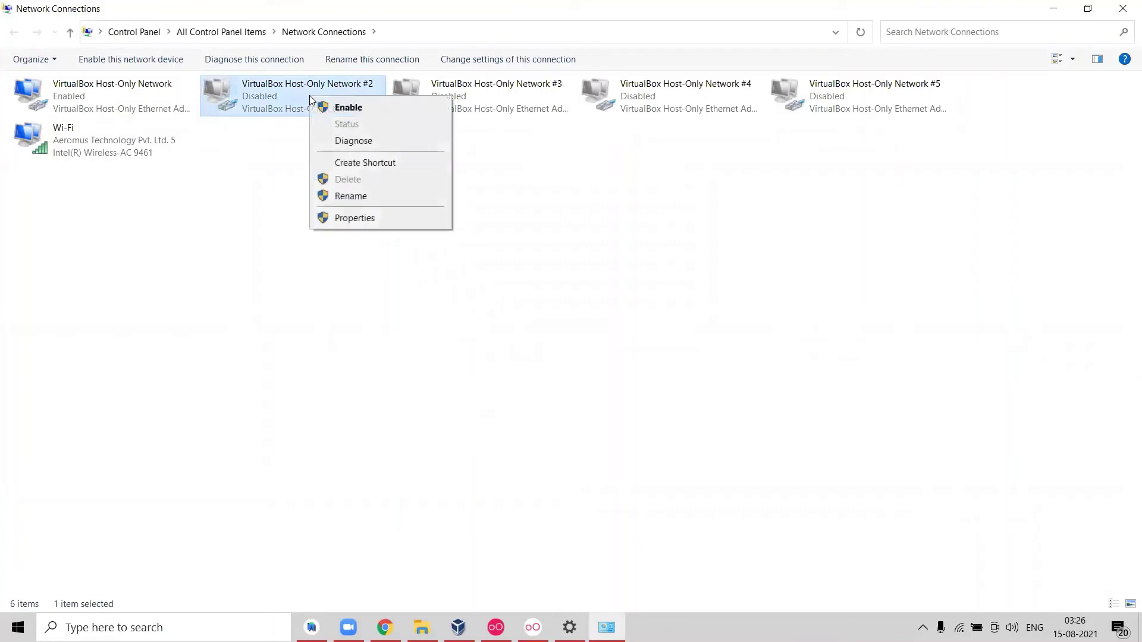
{"action": "left_click", "coordinate": [343, 109]}
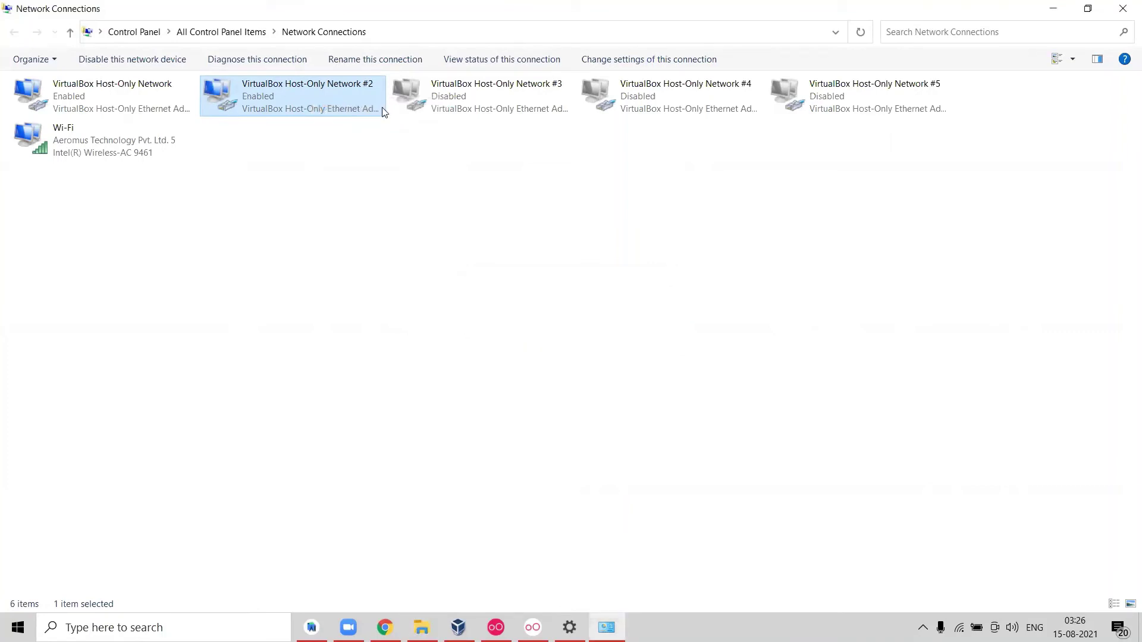
{"action": "right_click", "coordinate": [459, 106]}
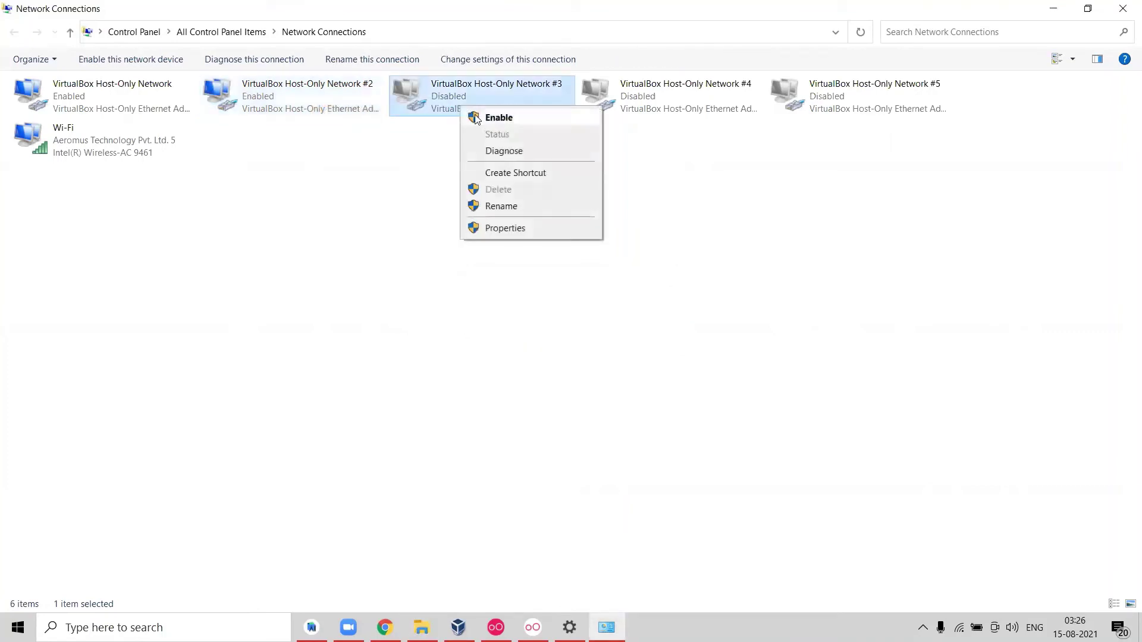
{"action": "left_click", "coordinate": [479, 118]}
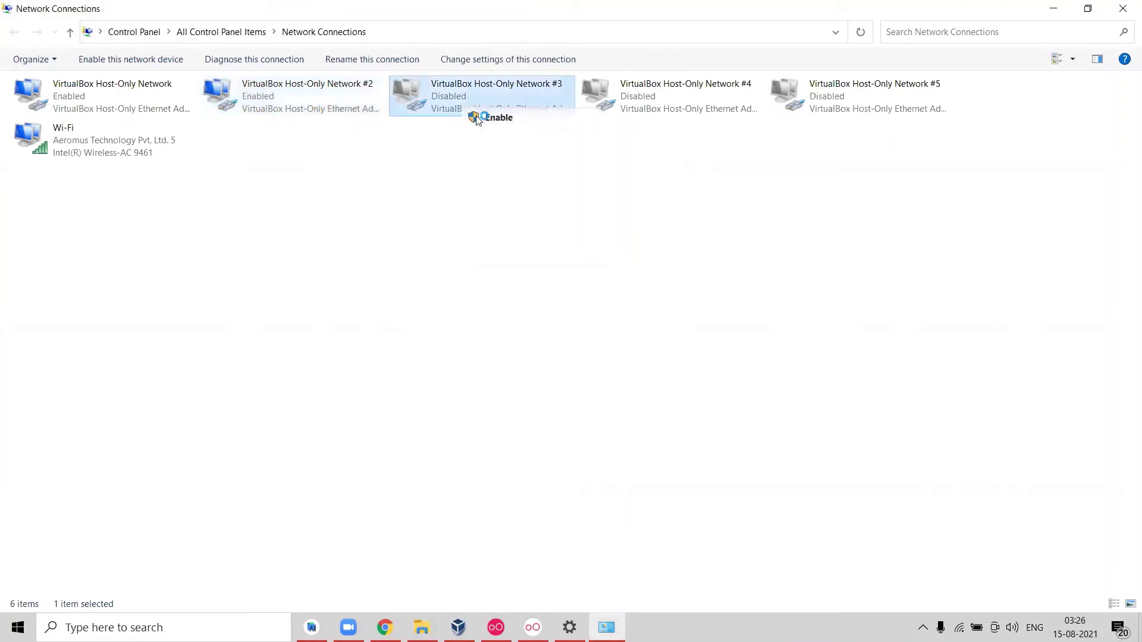
{"action": "right_click", "coordinate": [665, 99]}
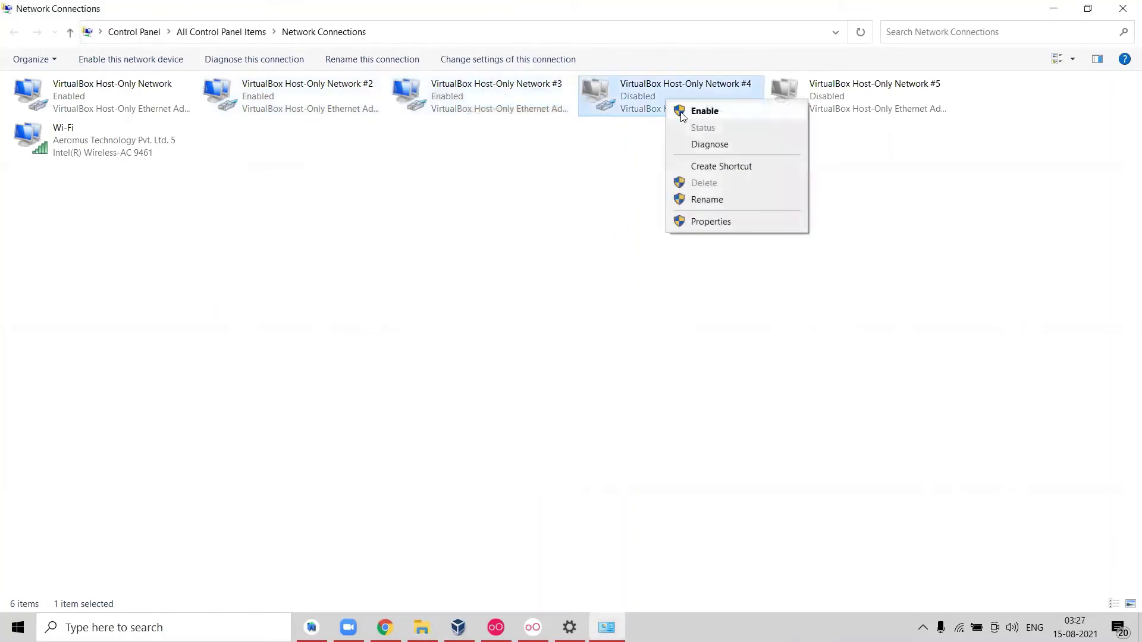
{"action": "left_click", "coordinate": [684, 117]}
{"action": "right_click", "coordinate": [826, 100]}
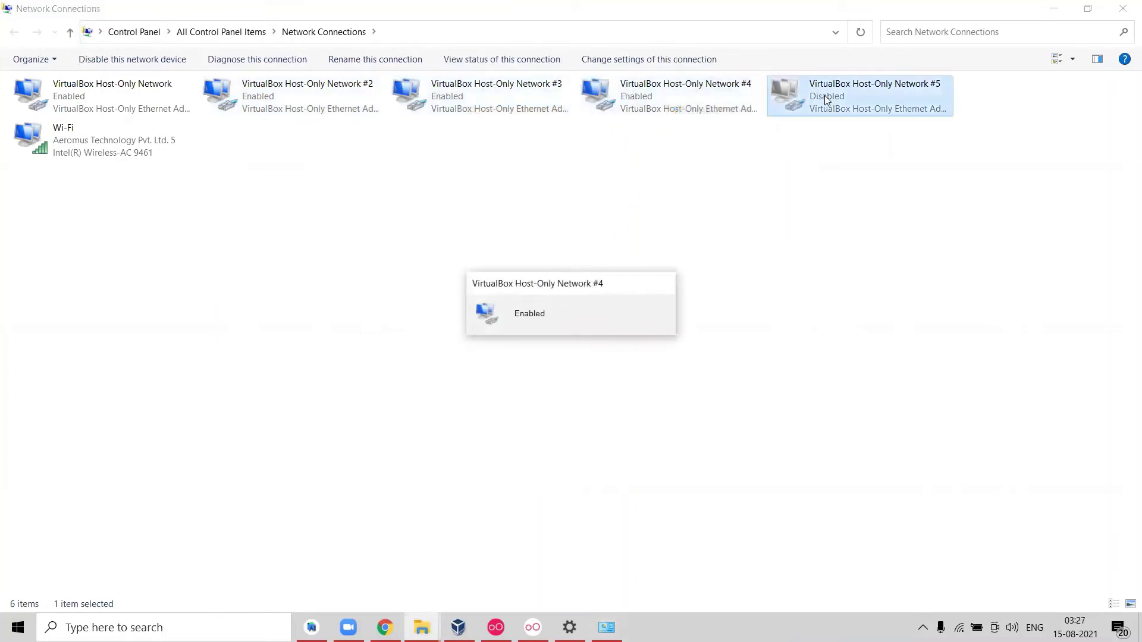
{"action": "left_click", "coordinate": [843, 105]}
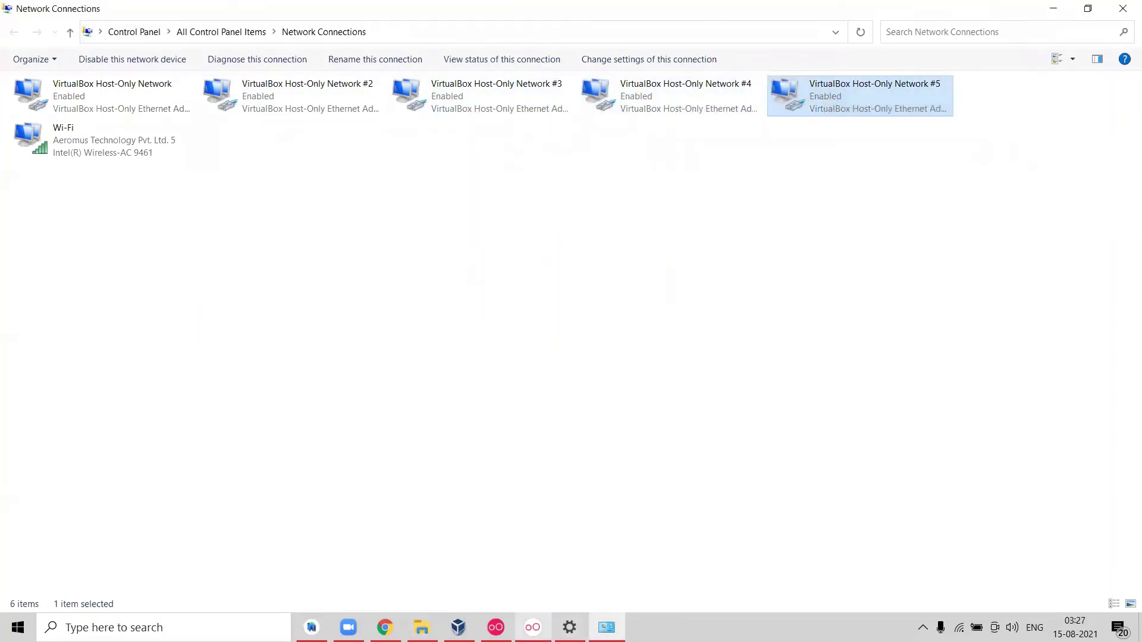
{"action": "left_click", "coordinate": [672, 351]}
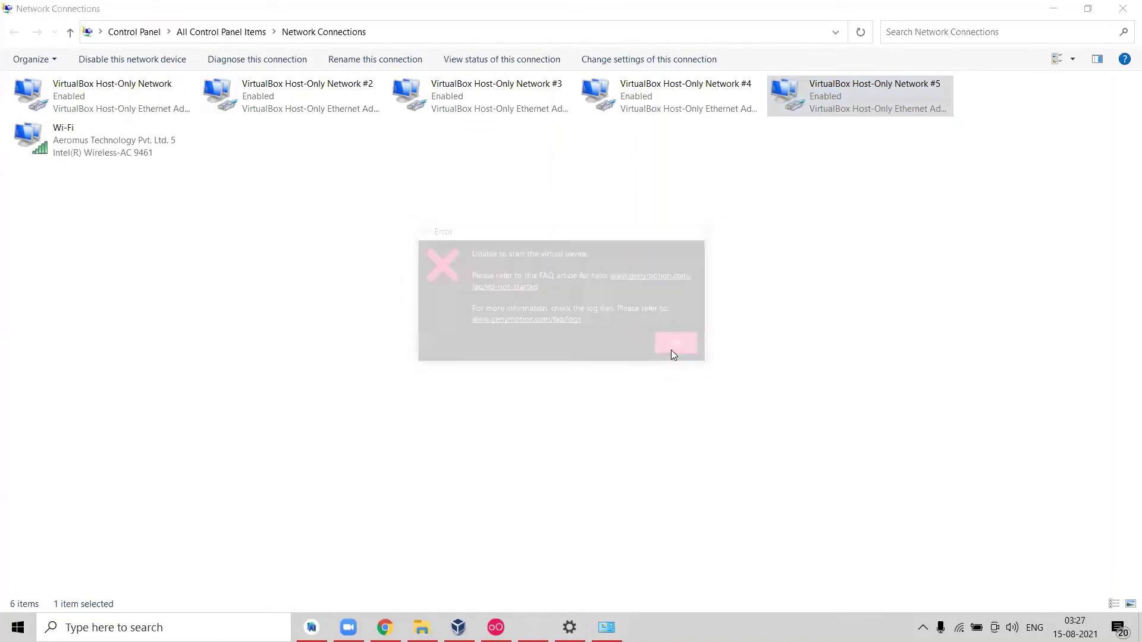
{"action": "left_click", "coordinate": [505, 621]}
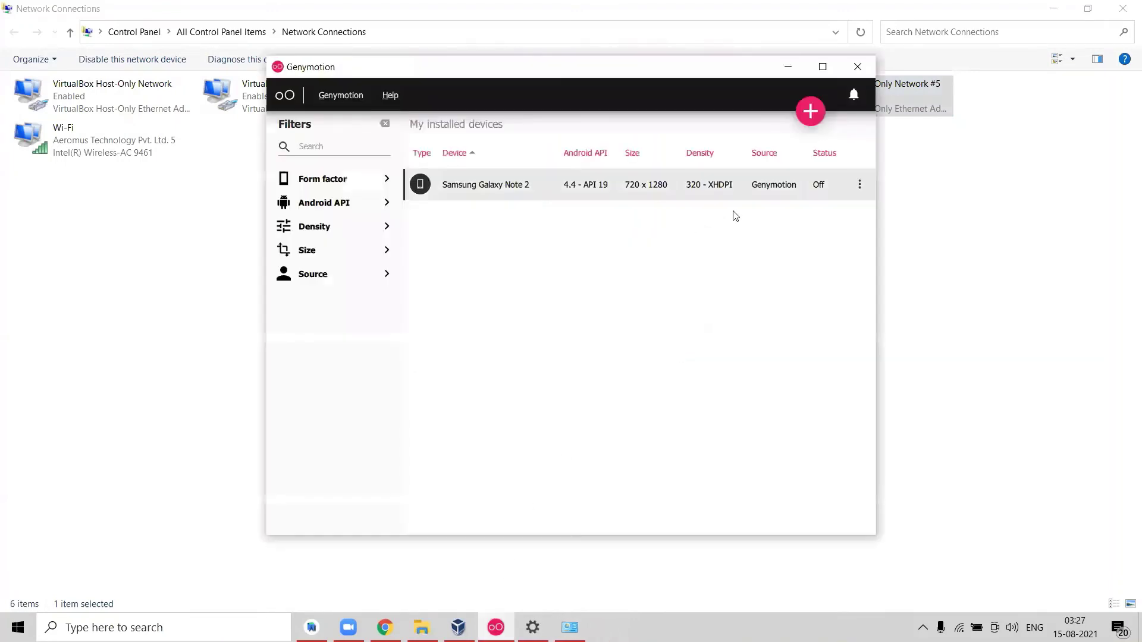
{"action": "left_click", "coordinate": [860, 185]}
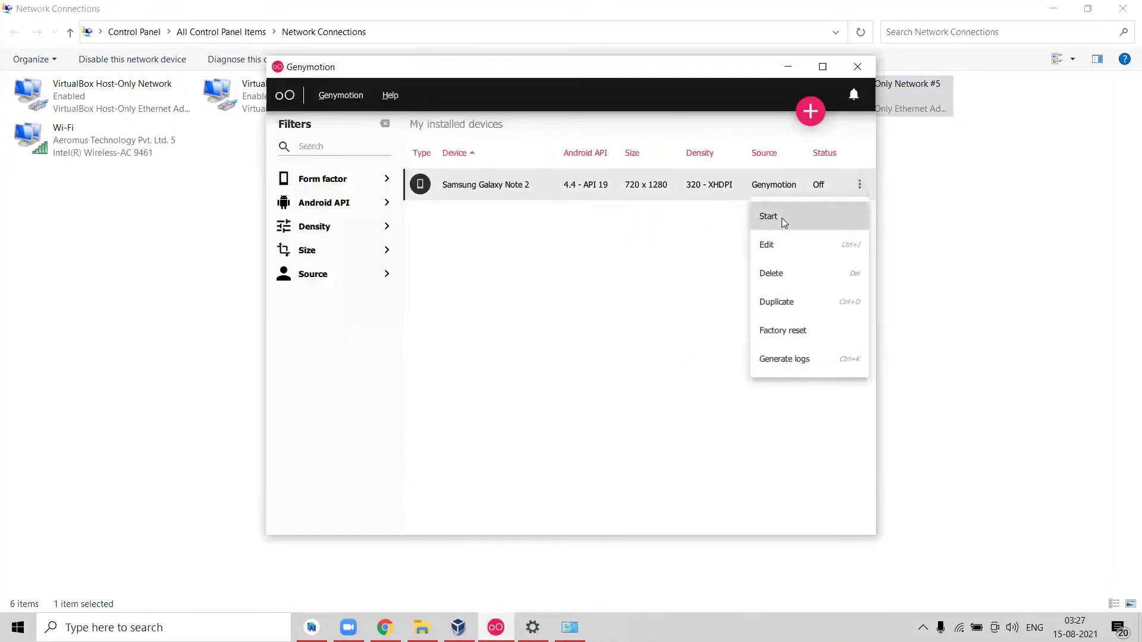
{"action": "left_click", "coordinate": [782, 218]}
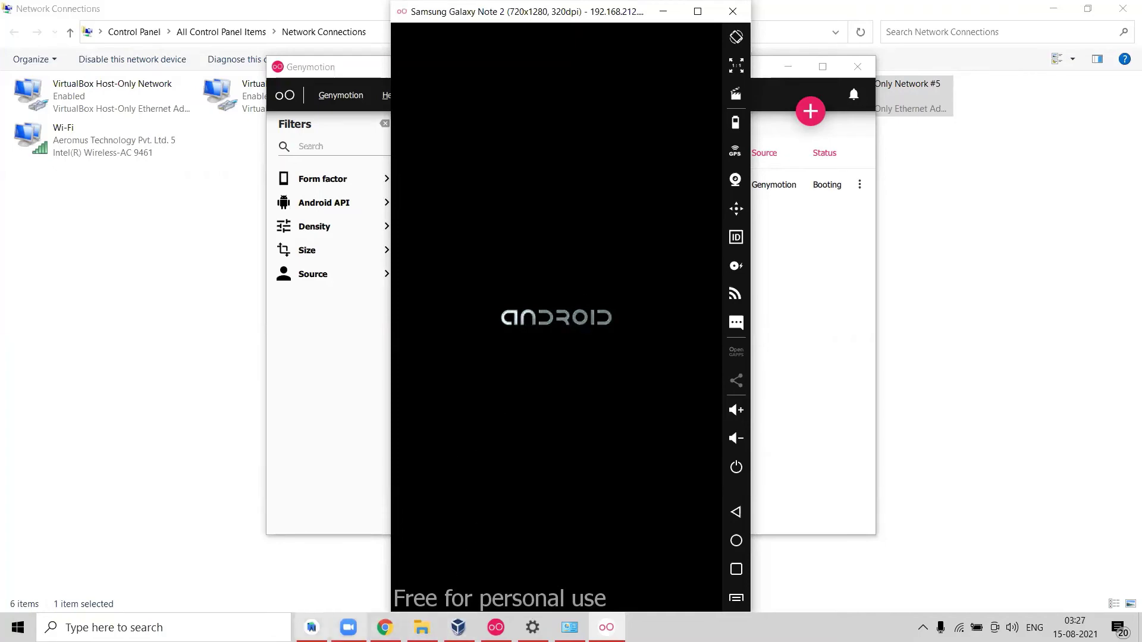
{"action": "left_click", "coordinate": [312, 627]}
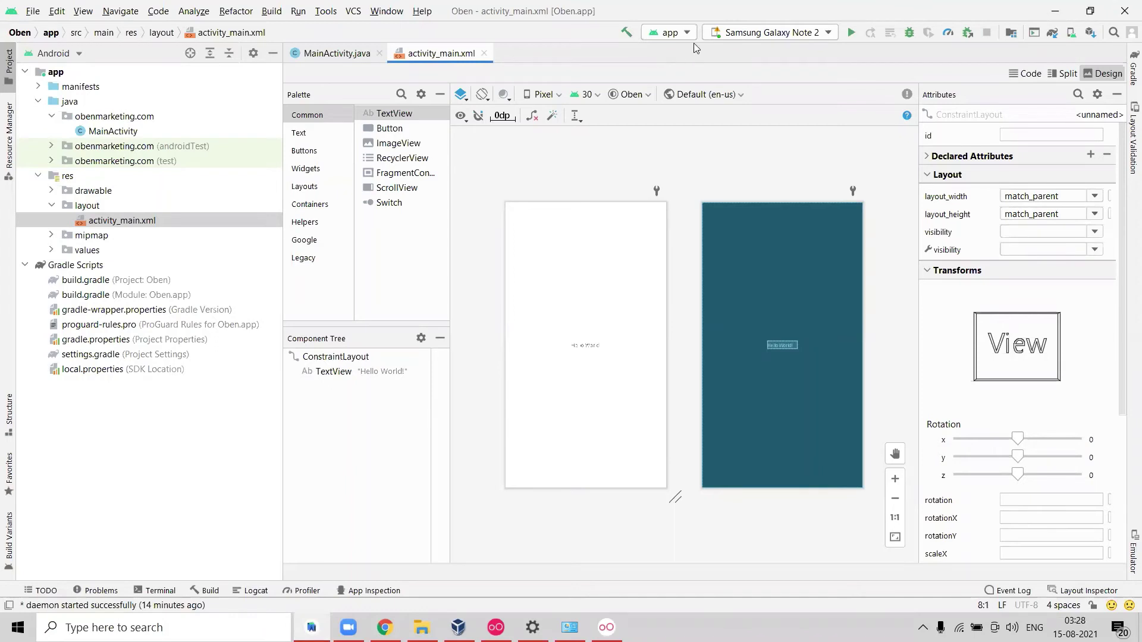
Choose the running Samsung Galaxy Note 2 in the toolbar's device selector.
{"action": "left_click", "coordinate": [751, 37]}
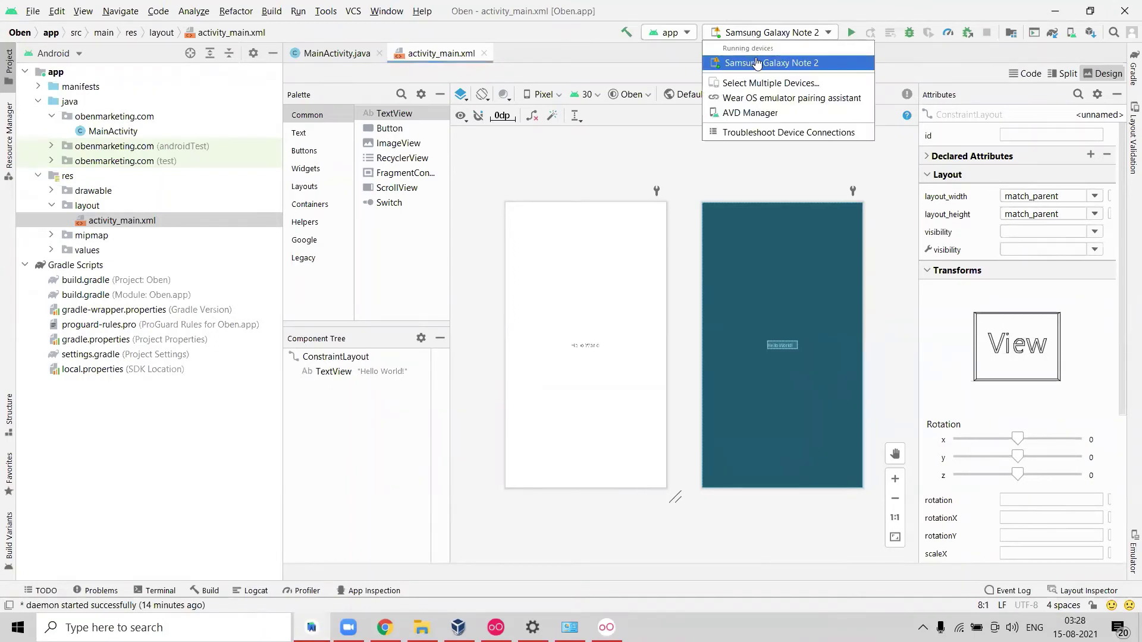
{"action": "left_click", "coordinate": [756, 63]}
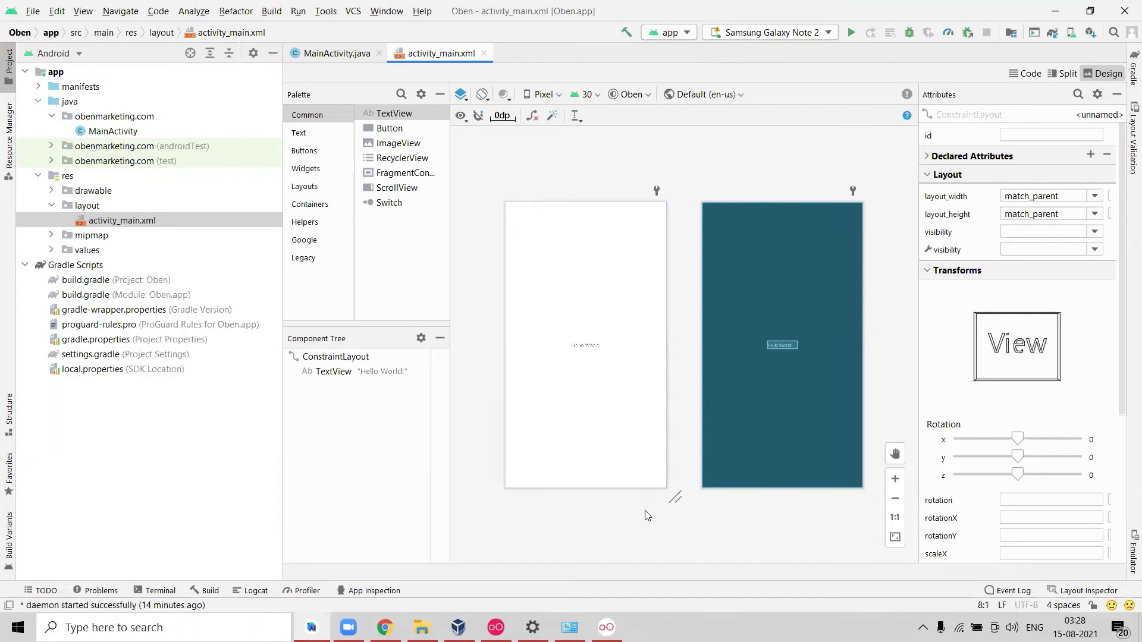
On the emulator, open the app drawer, launch and leave Clock, and dismiss the apps tutorial.
{"action": "left_click", "coordinate": [607, 627]}
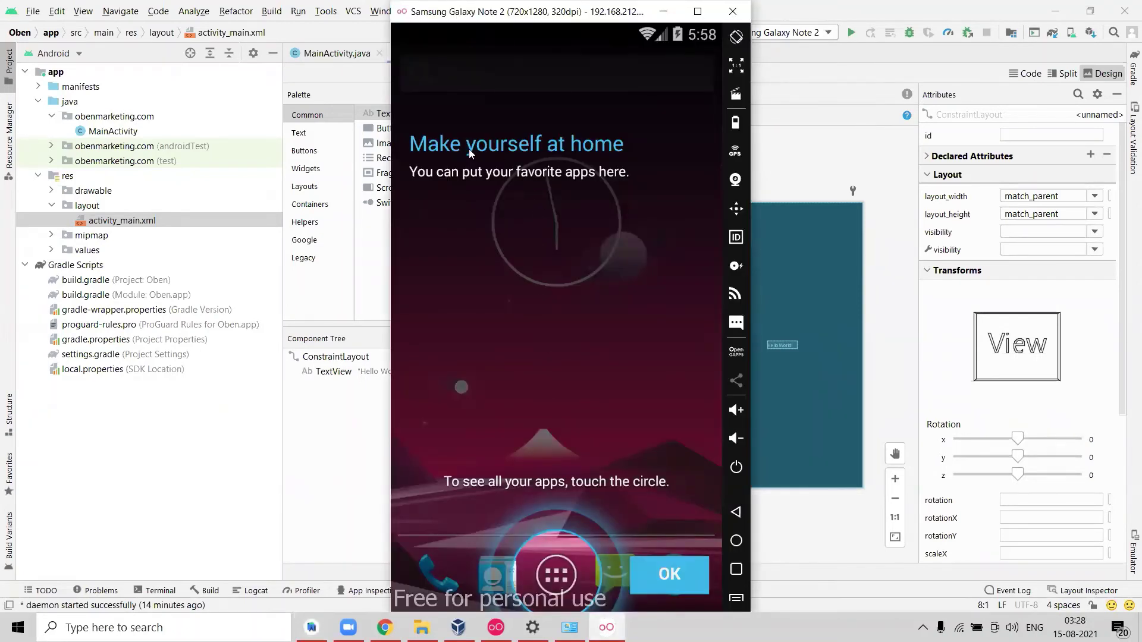
{"action": "left_click", "coordinate": [553, 571]}
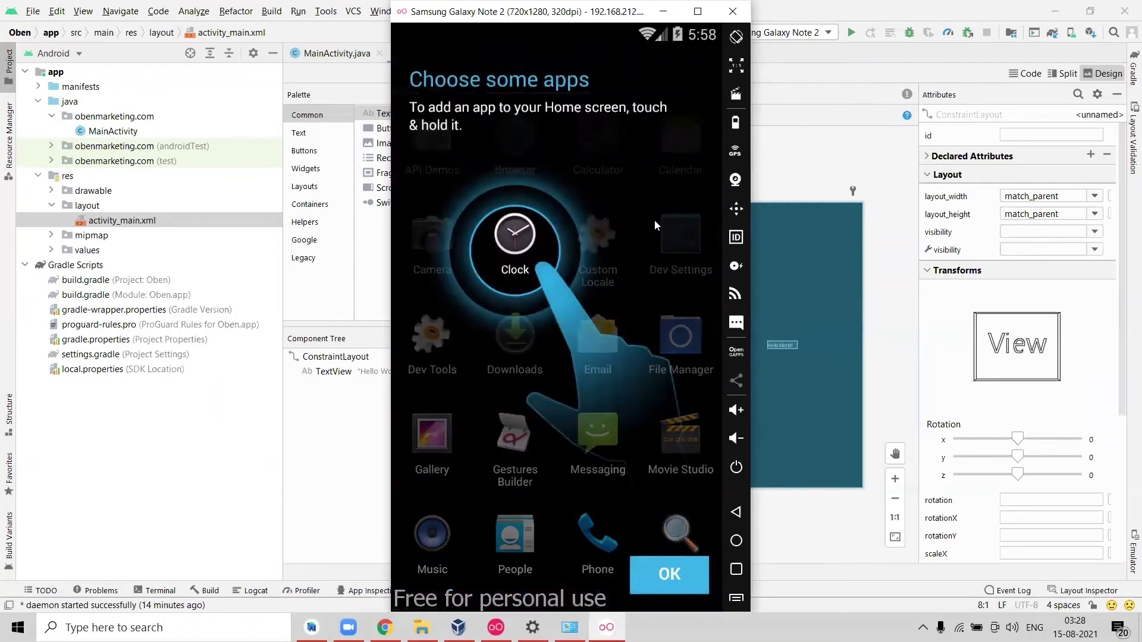
{"action": "left_click", "coordinate": [514, 233]}
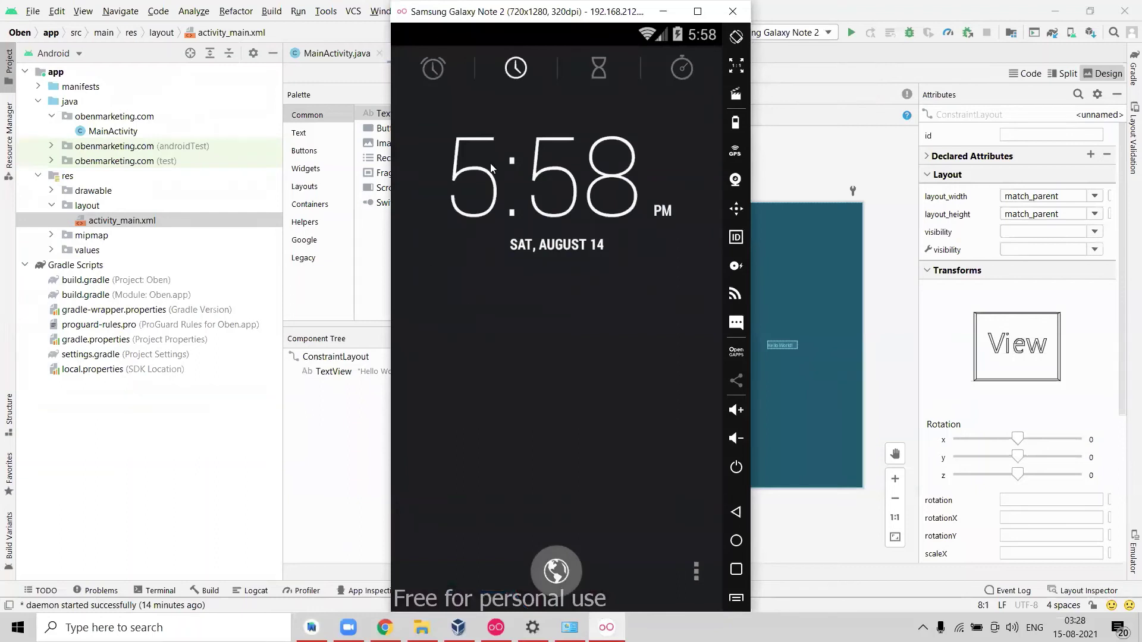
{"action": "left_click", "coordinate": [741, 518]}
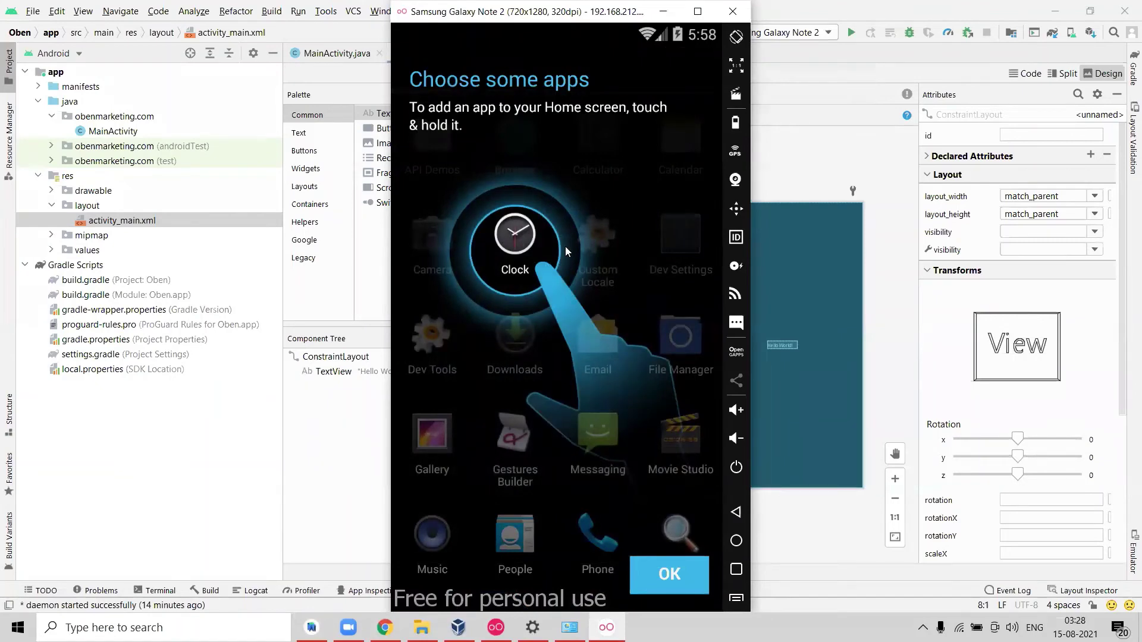
{"action": "left_click", "coordinate": [655, 571]}
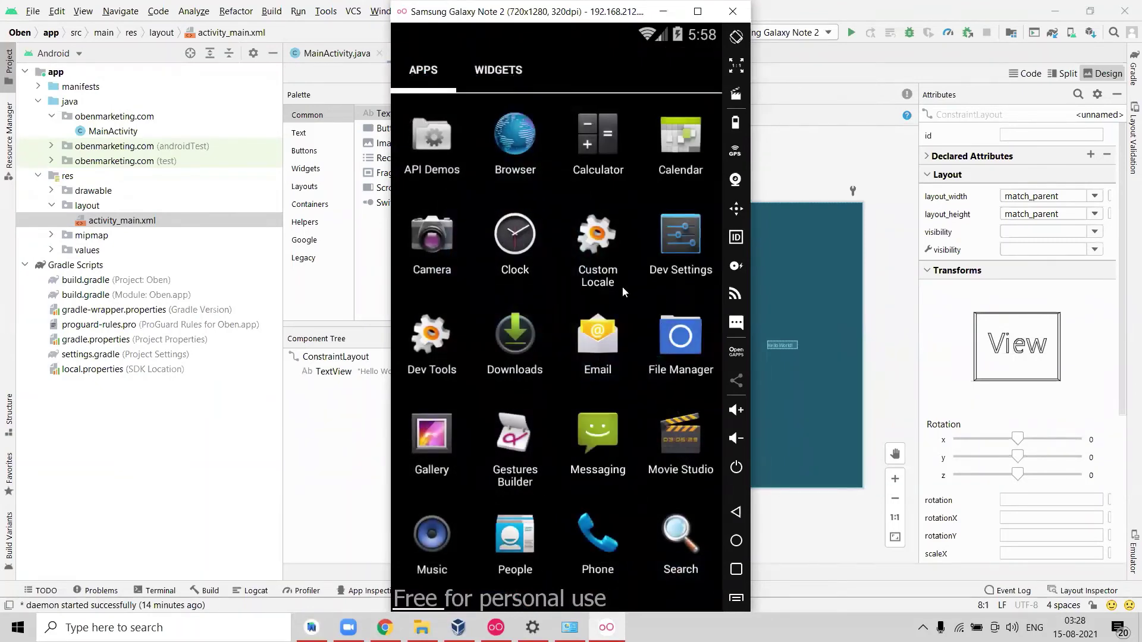
{"action": "key", "text": "Down"}
{"action": "key", "text": "Down"}
{"action": "key", "text": "Down"}
{"action": "key", "text": "Down"}
{"action": "key", "text": "Down"}
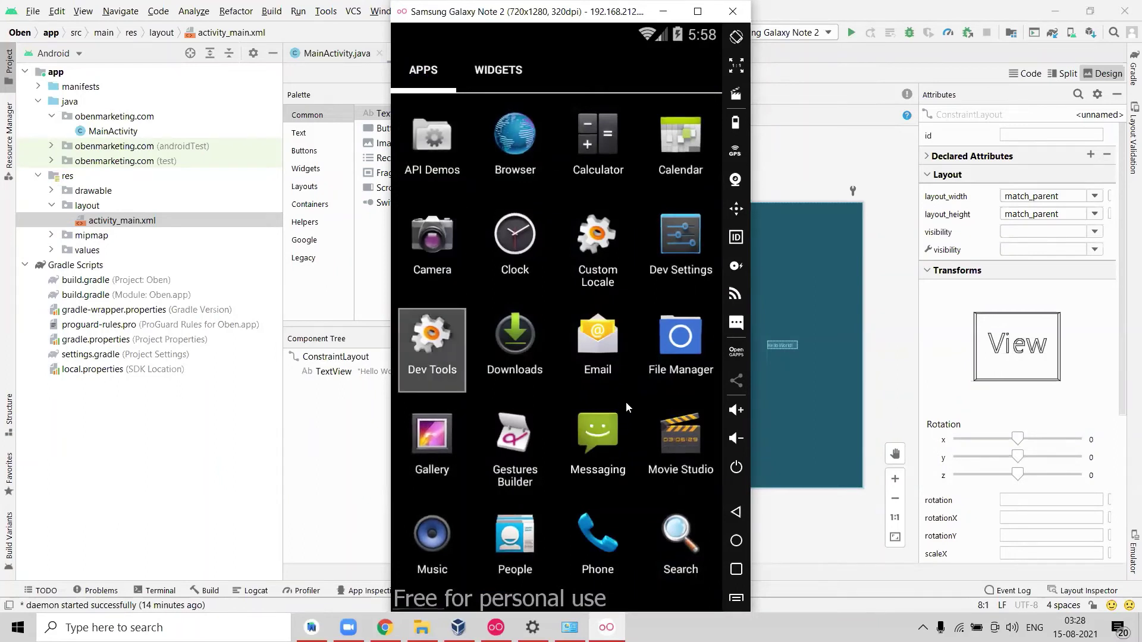
{"action": "key", "text": "Up"}
{"action": "key", "text": "Up"}
{"action": "key", "text": "Up"}
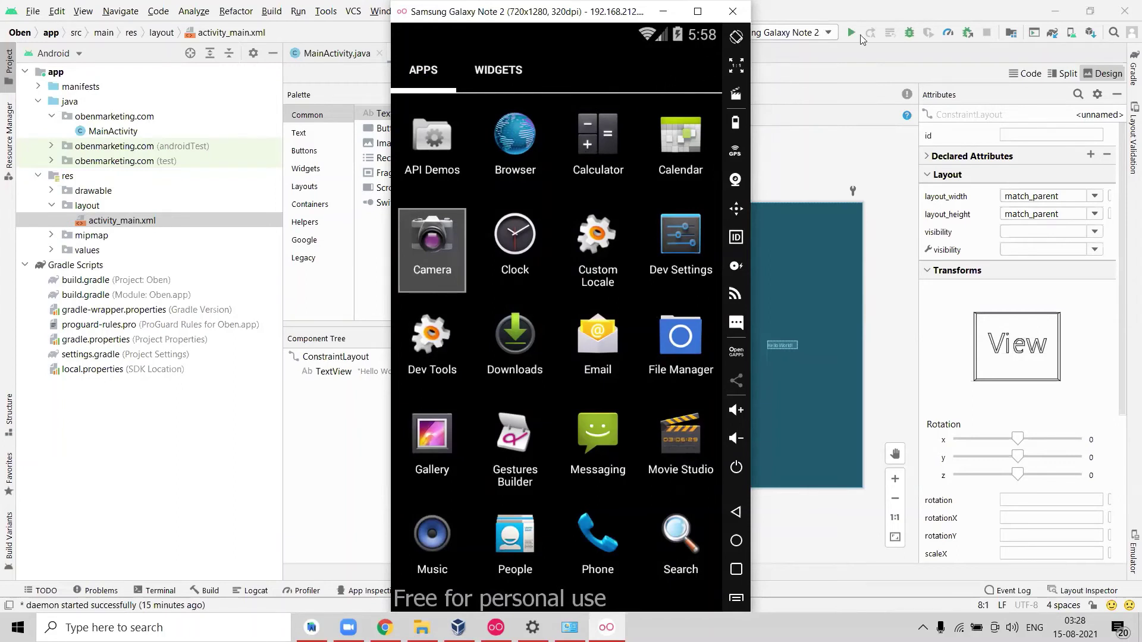
{"action": "left_click", "coordinate": [859, 51]}
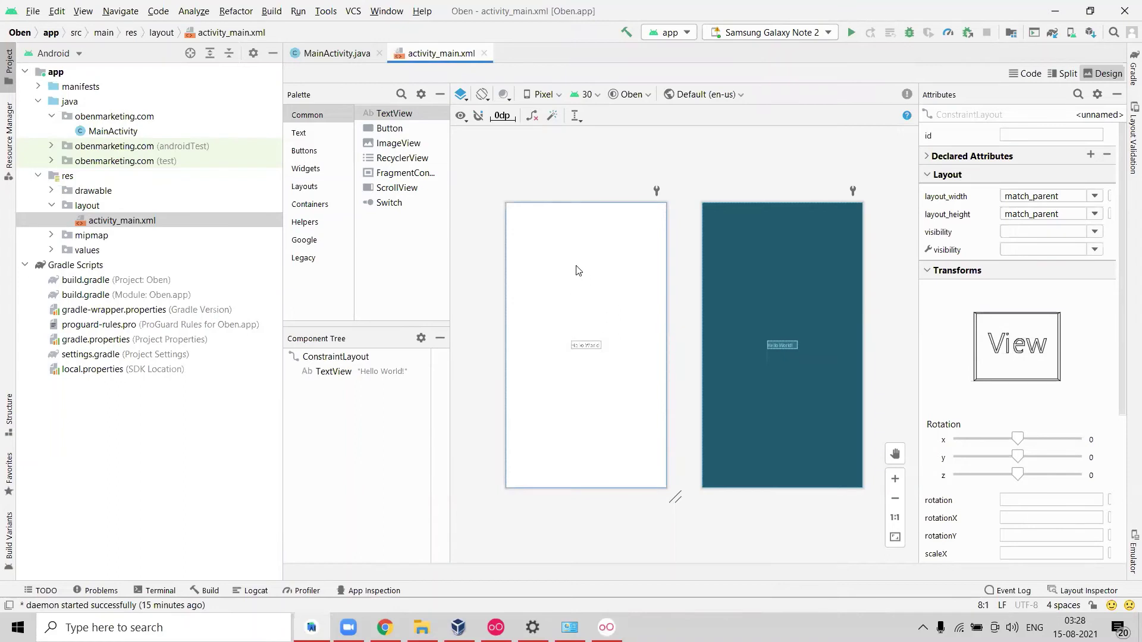
Run Oben on the Galaxy Note 2, ignoring the minSdk warning this session, and show the emulator.
{"action": "left_click", "coordinate": [845, 33]}
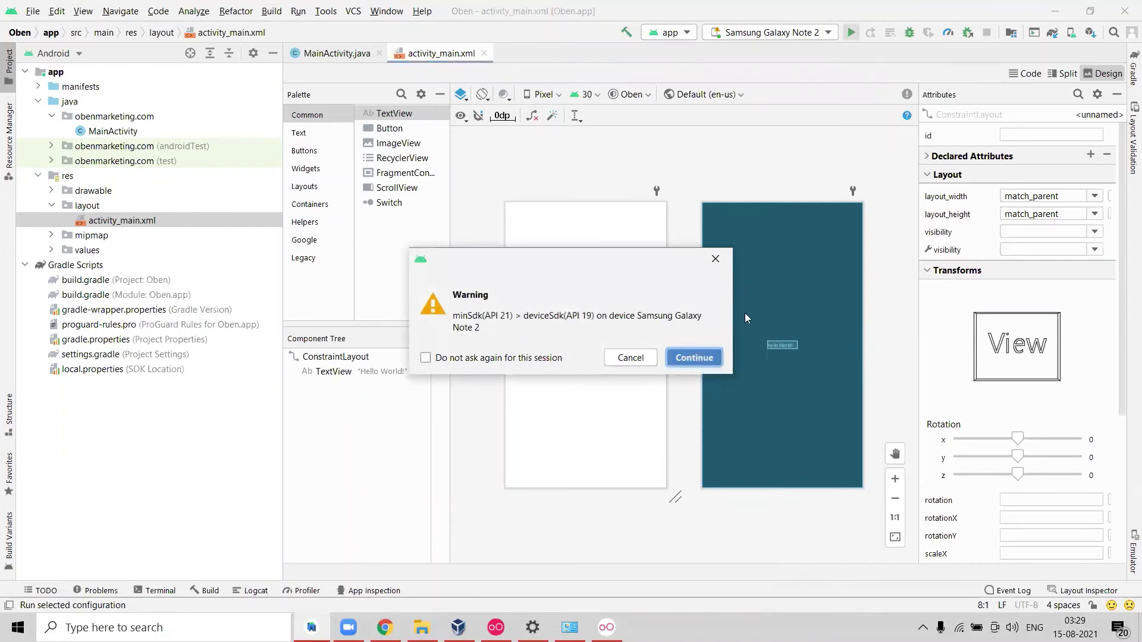
{"action": "left_click", "coordinate": [462, 366]}
{"action": "left_click", "coordinate": [684, 359]}
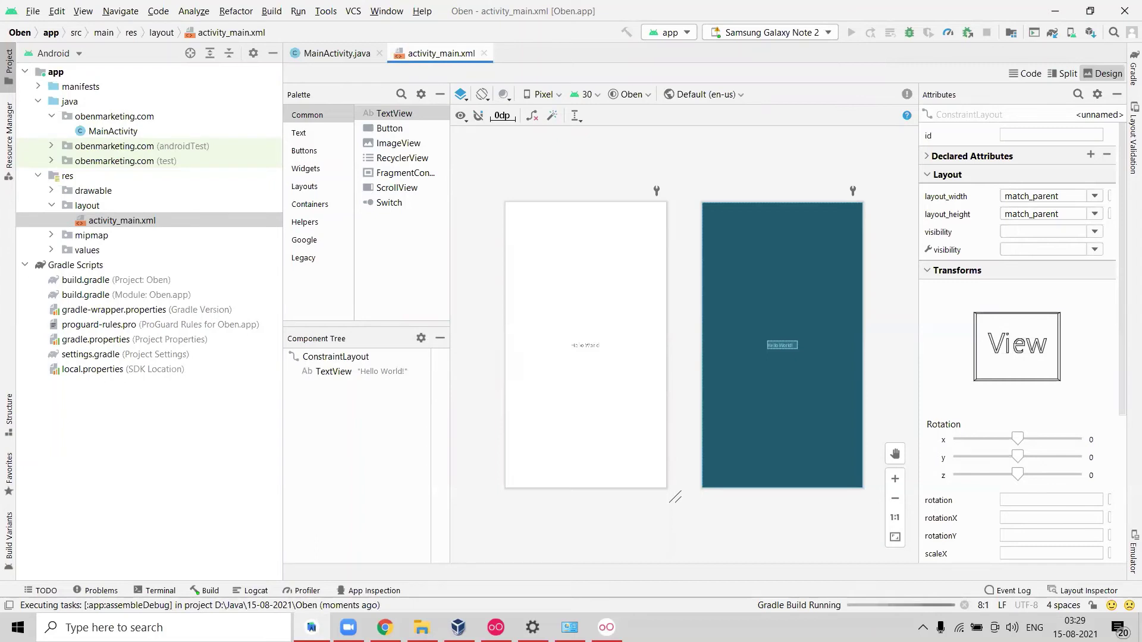
{"action": "left_click", "coordinate": [607, 628]}
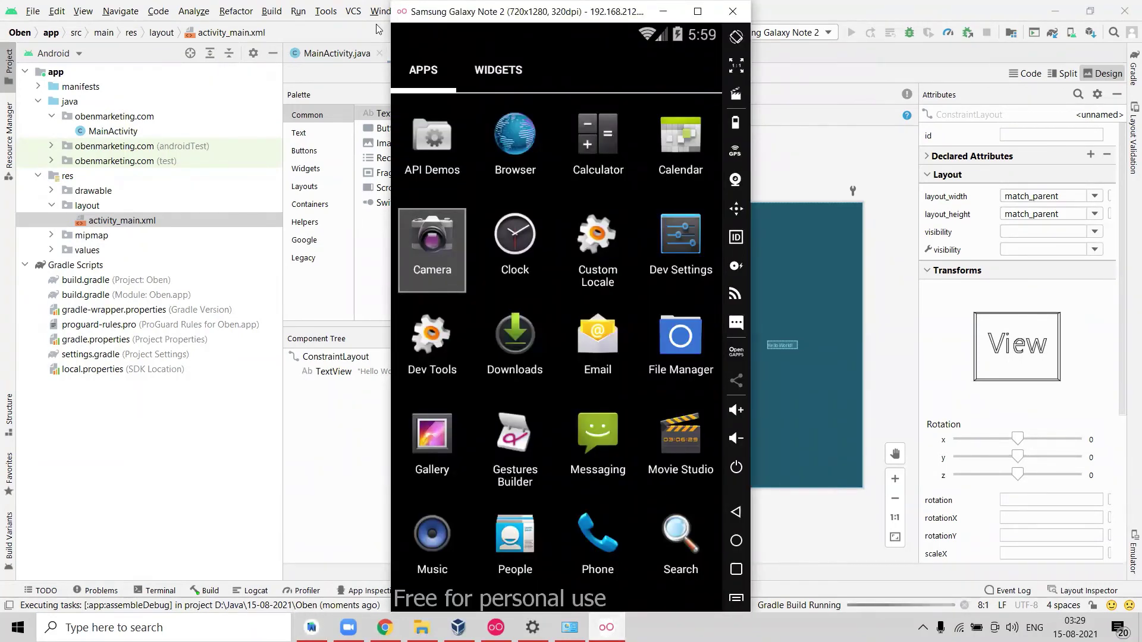
Drag the emulator window aside to reveal the minSdkVersion 21 versus 19 build error.
{"action": "left_click_drag", "start_coordinate": [447, 12], "coordinate": [300, 18]}
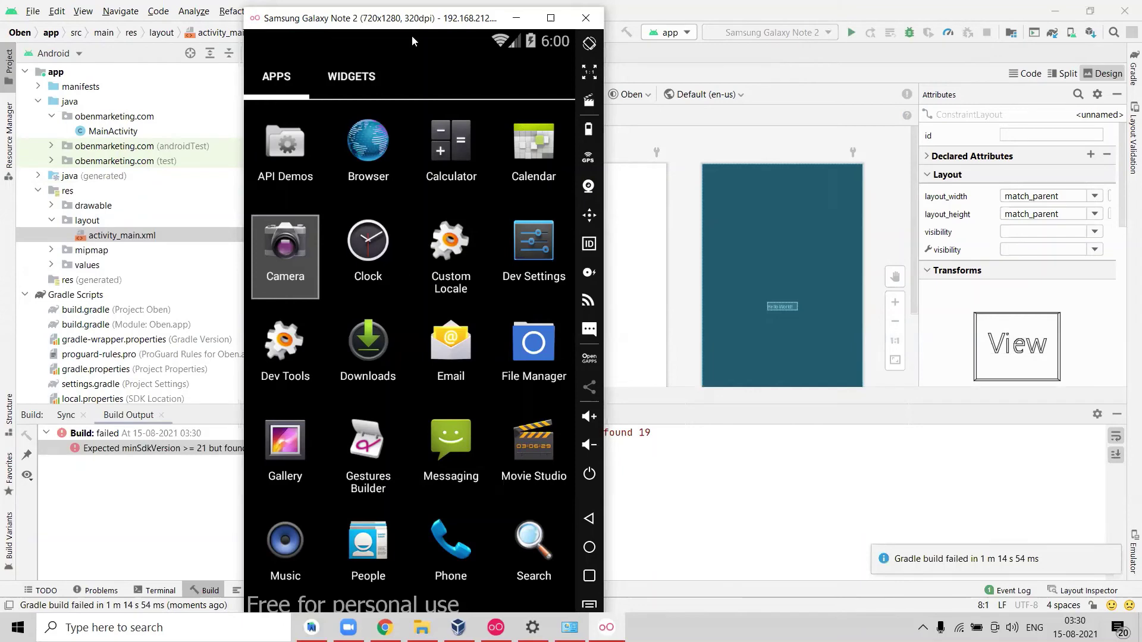
{"action": "left_click_drag", "start_coordinate": [376, 20], "coordinate": [631, 26]}
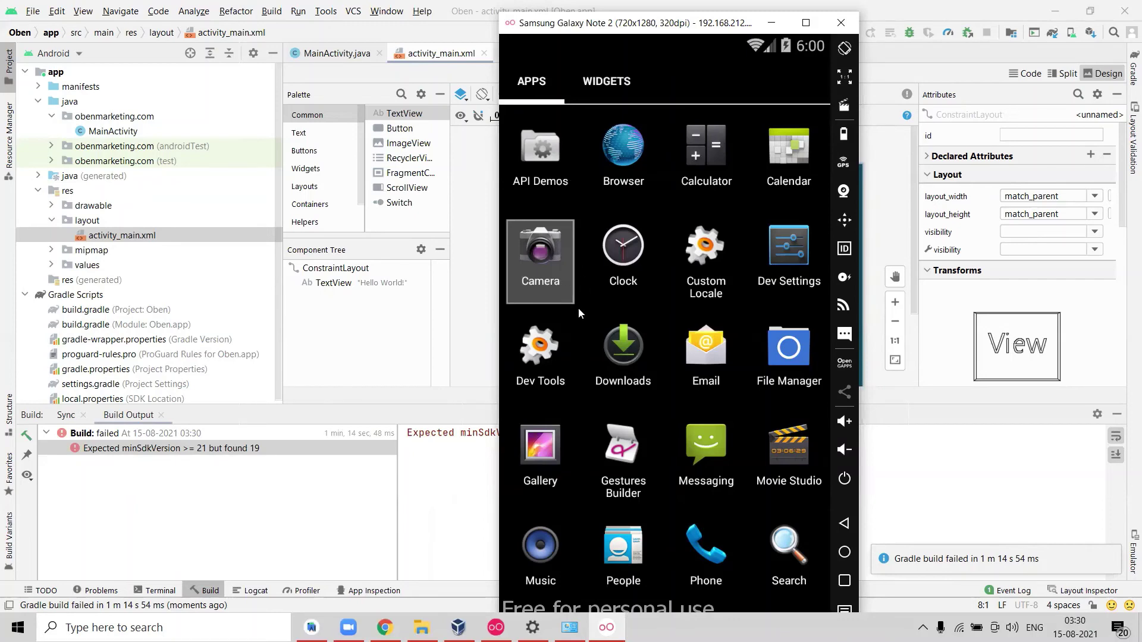
Change minSdk from 21 to 19 in the app module's build.gradle.
{"action": "double_click", "coordinate": [131, 326]}
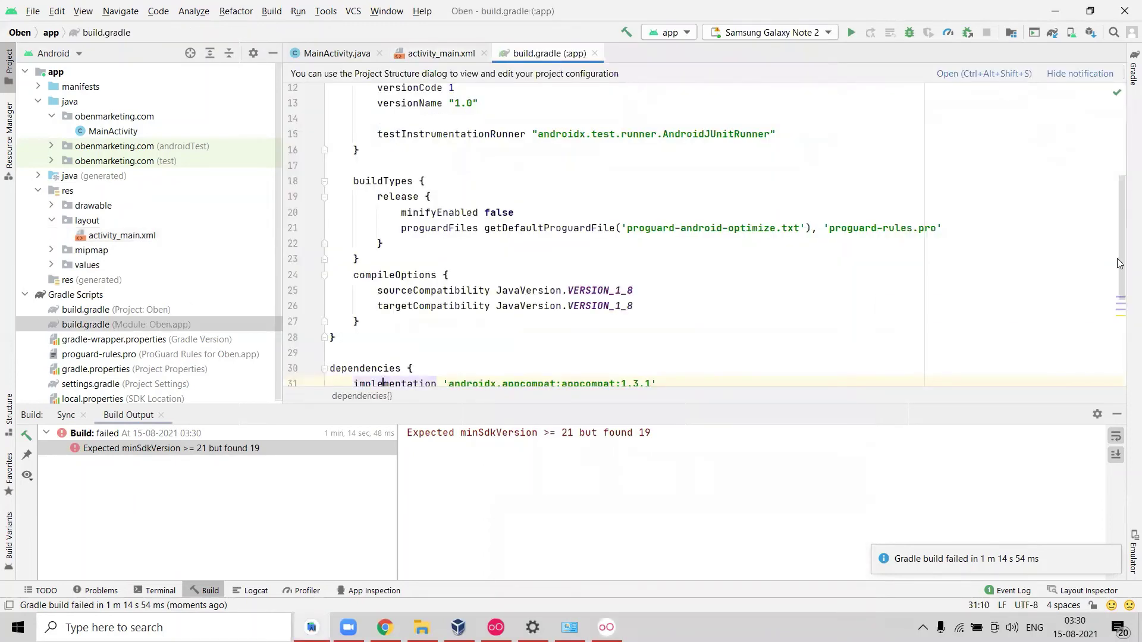
{"action": "scroll", "coordinate": [1112, 238], "scroll_direction": "up", "scroll_amount": 4}
{"action": "scroll", "coordinate": [1108, 218], "scroll_direction": "up", "scroll_amount": 1}
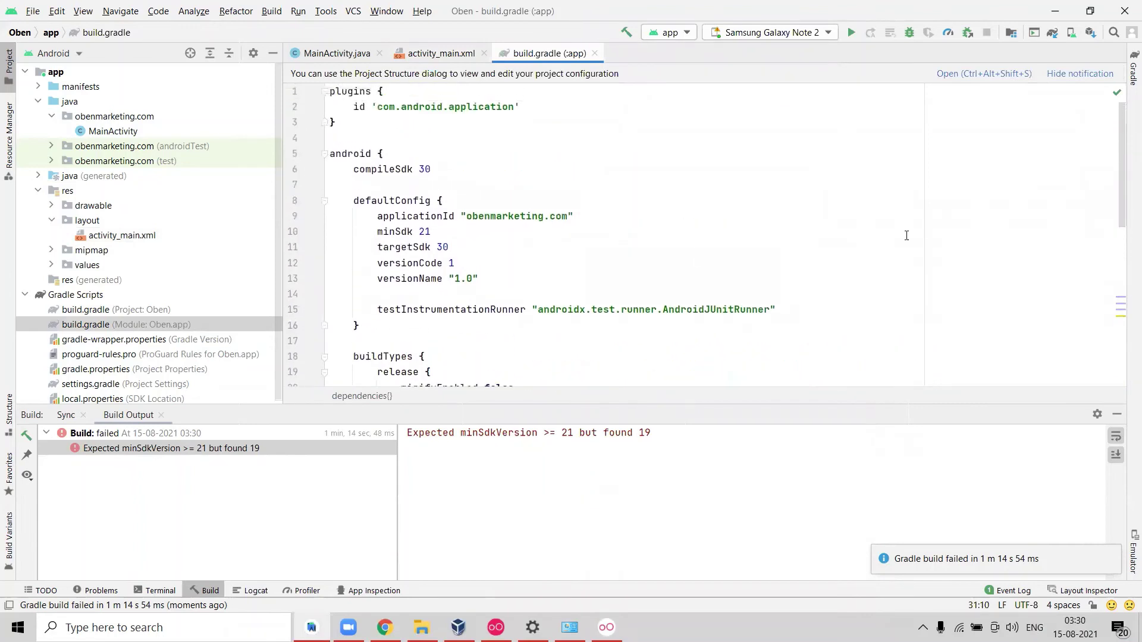
{"action": "left_click_drag", "start_coordinate": [431, 231], "coordinate": [423, 232]}
{"action": "type", "text": "19"}
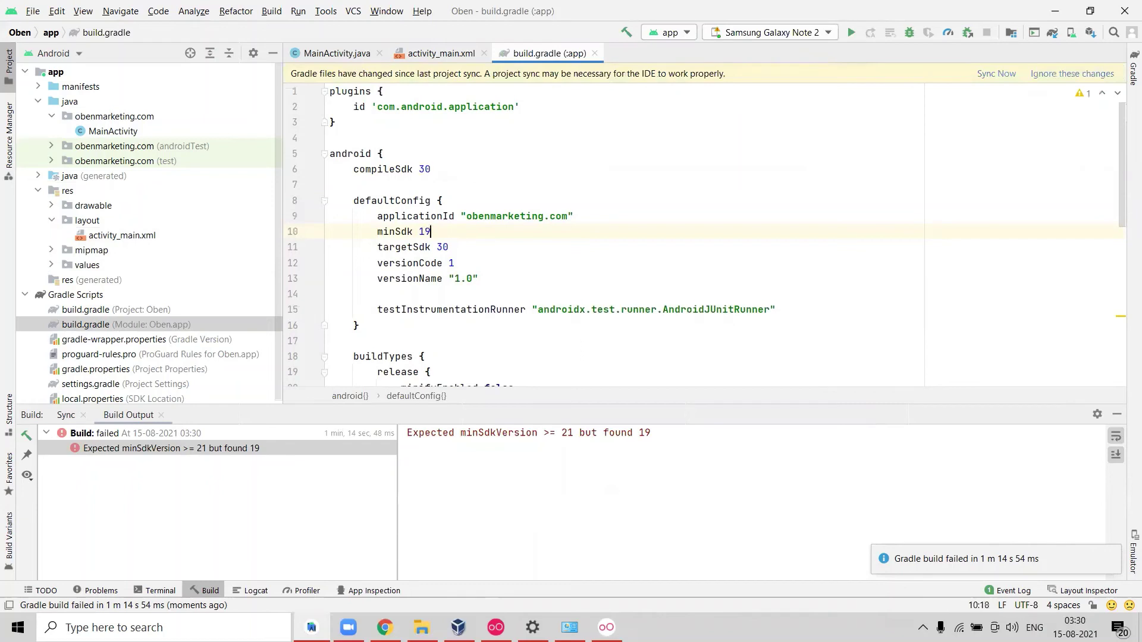
Sync the project with Gradle, then close the sync and build panels.
{"action": "left_click", "coordinate": [989, 74]}
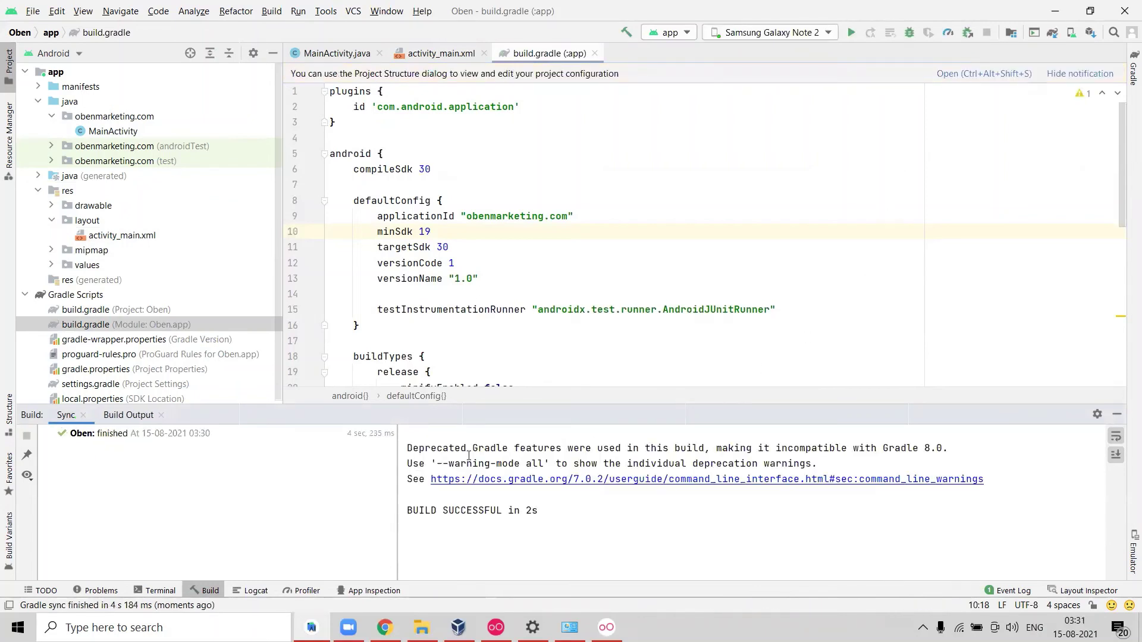
{"action": "left_click", "coordinate": [83, 415]}
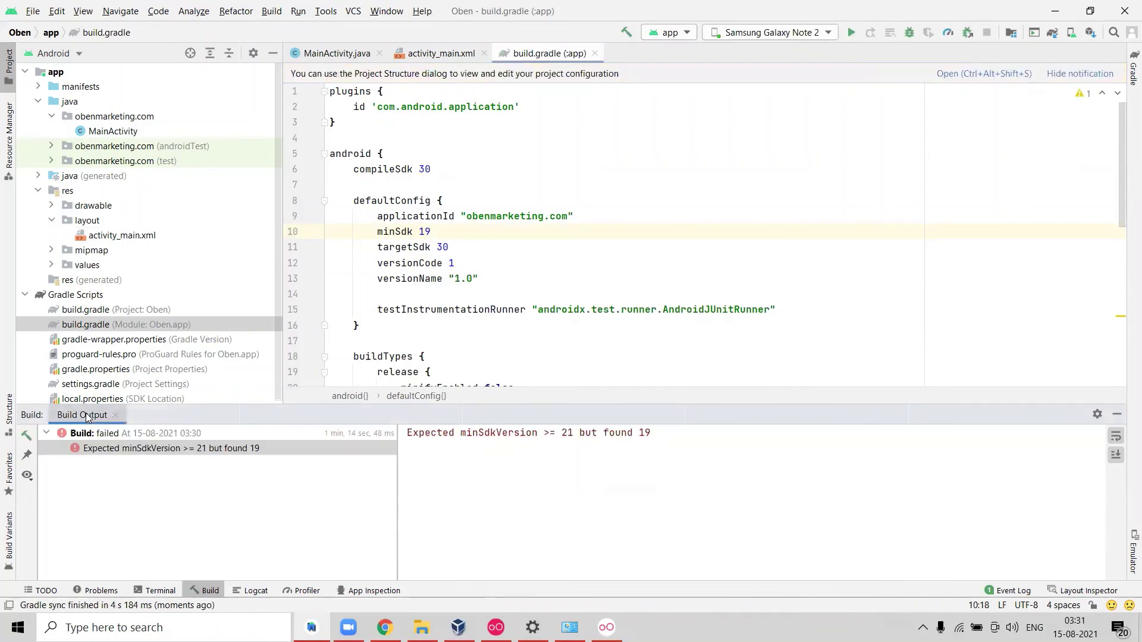
{"action": "left_click", "coordinate": [115, 415]}
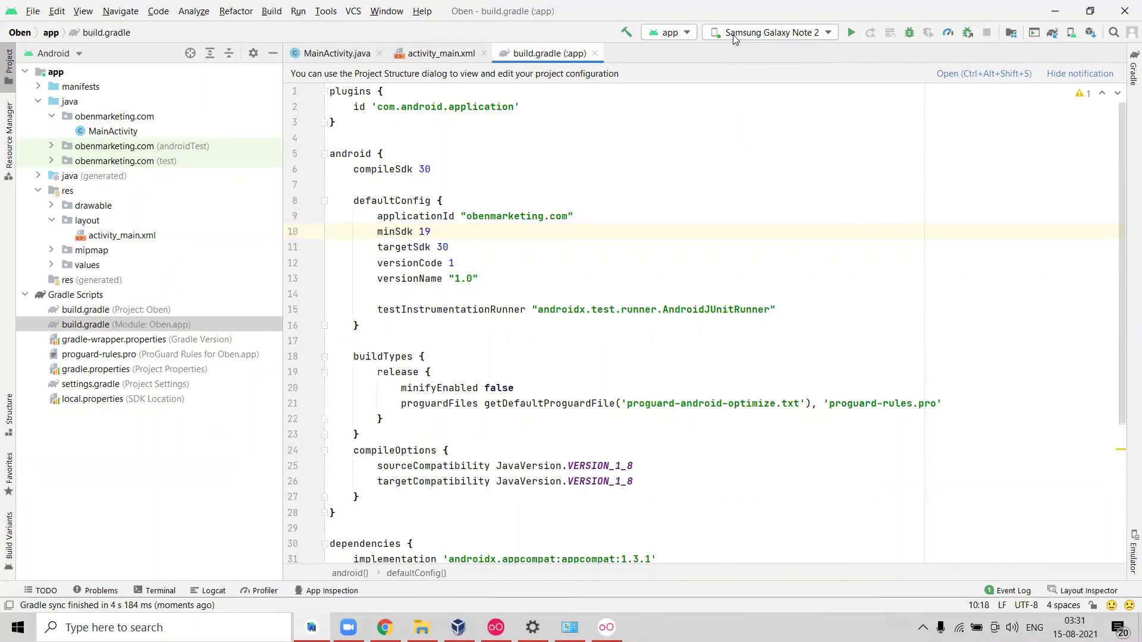
Rerun Oben on the Galaxy Note 2, dismissing the anti-virus notification and keeping the emulator visible.
{"action": "left_click", "coordinate": [606, 627]}
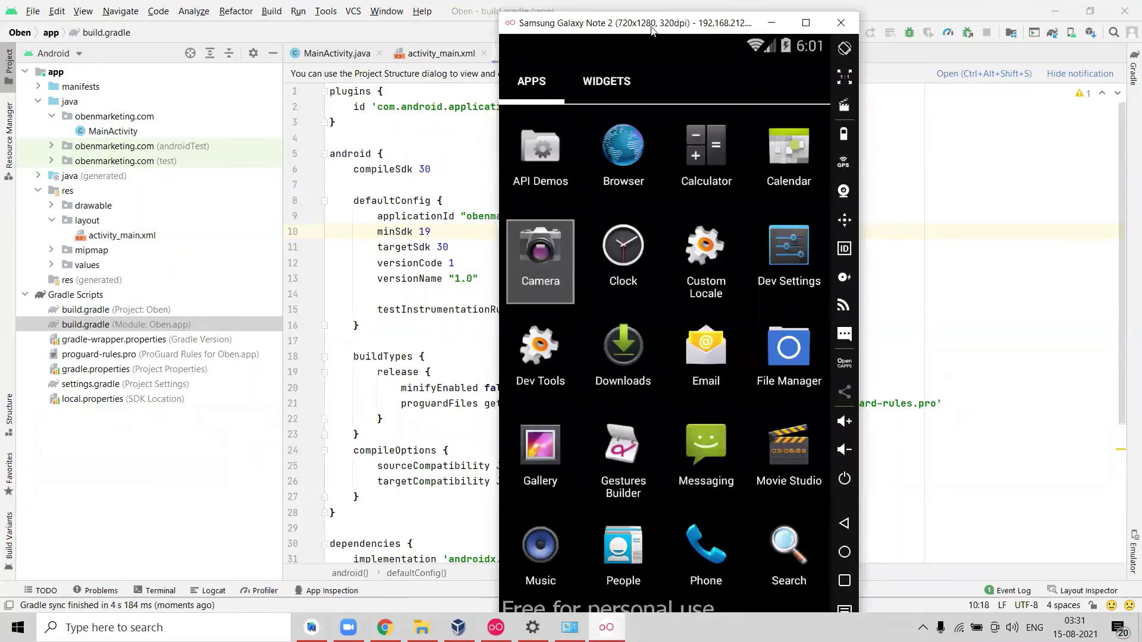
{"action": "left_click_drag", "start_coordinate": [653, 29], "coordinate": [185, 22]}
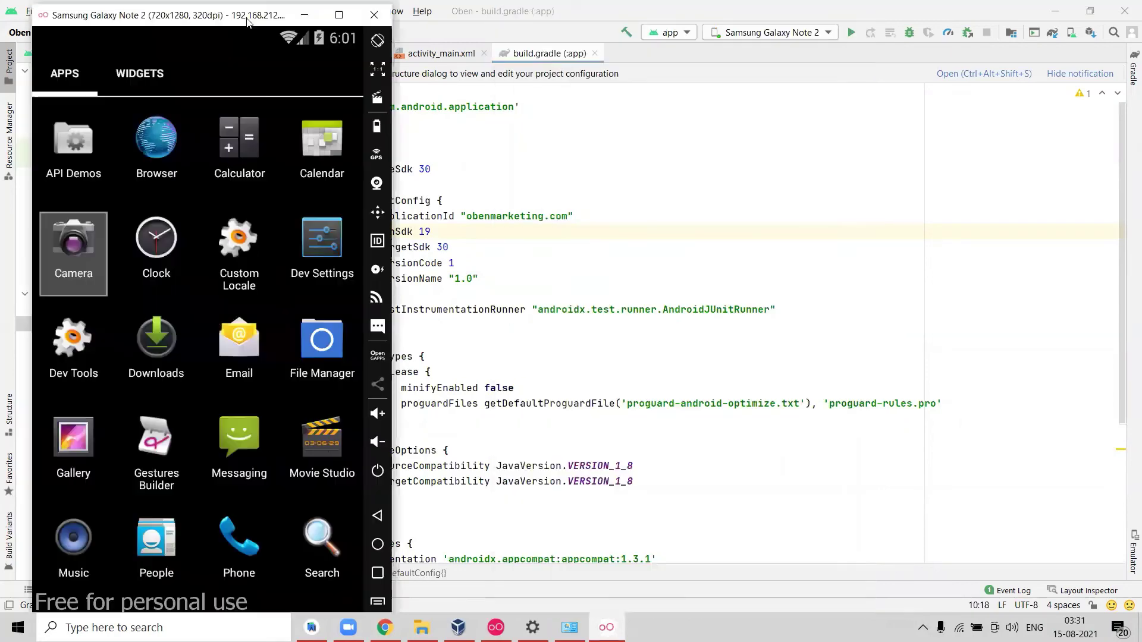
{"action": "left_click", "coordinate": [889, 36]}
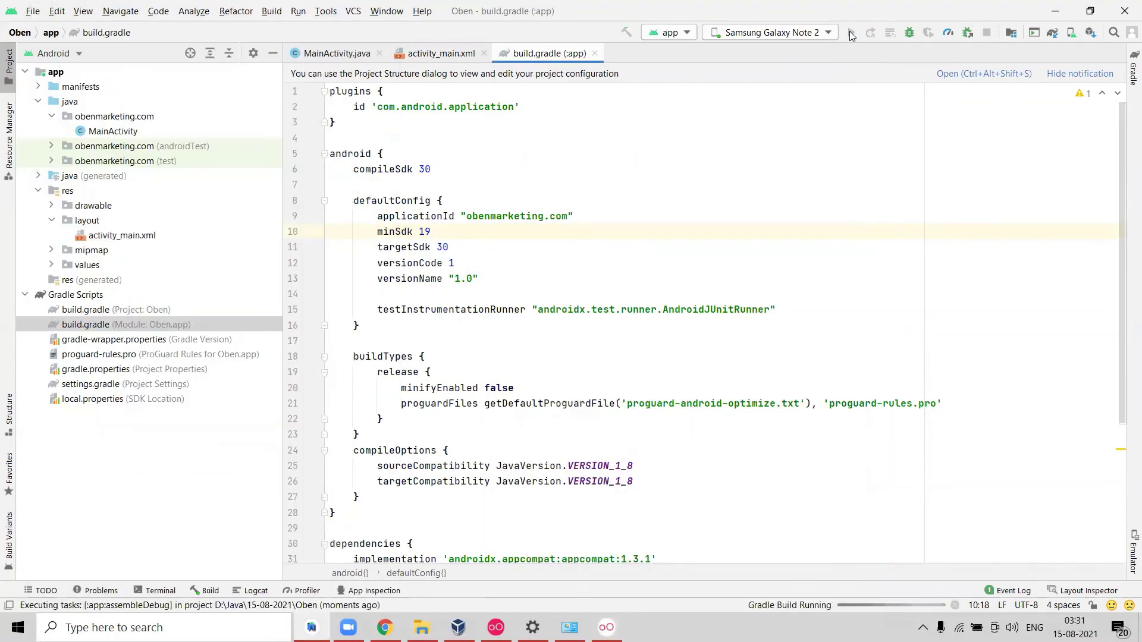
{"action": "left_click", "coordinate": [605, 627]}
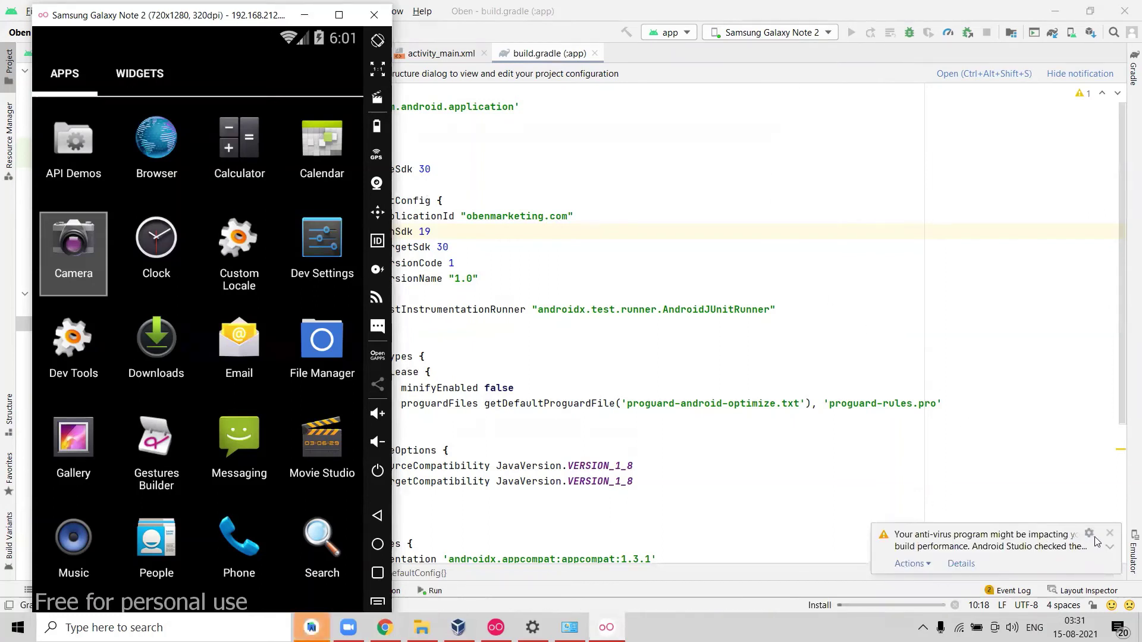
{"action": "left_click", "coordinate": [1110, 533]}
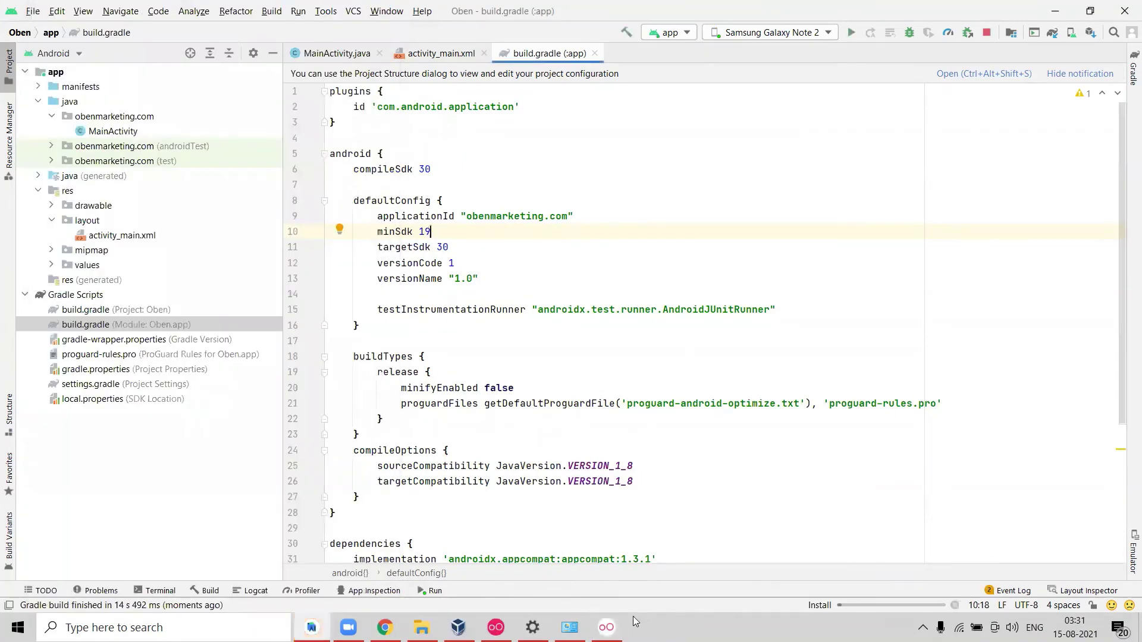
{"action": "left_click", "coordinate": [607, 627]}
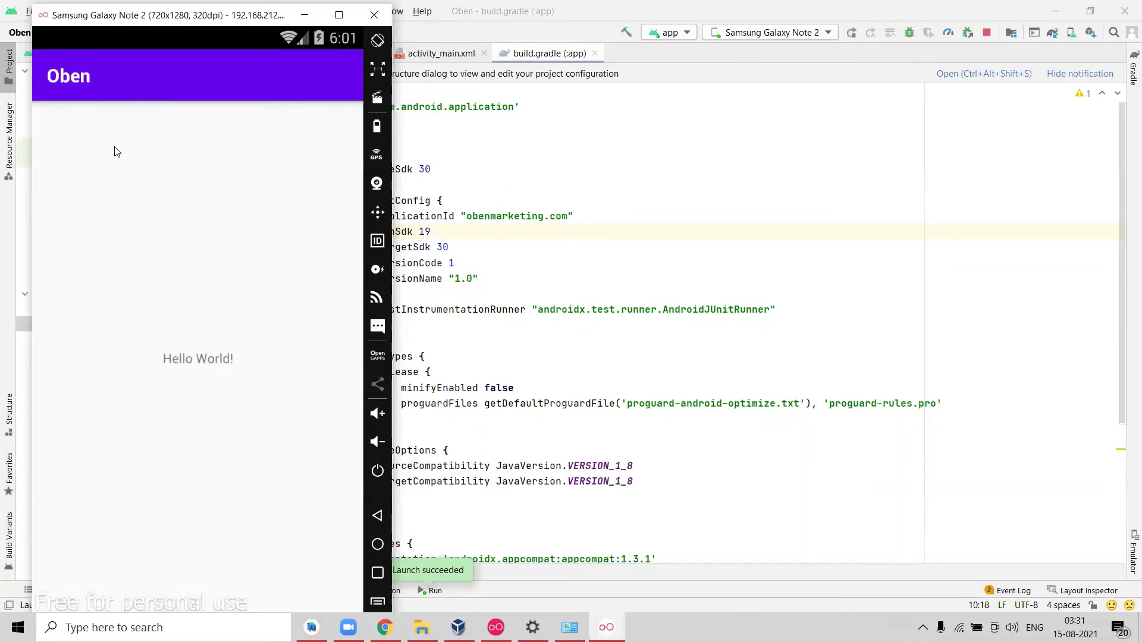
Launch Oben from the emulator's app drawer to see Hello World!, then minimize the emulator.
{"action": "left_click", "coordinate": [377, 545]}
{"action": "left_click", "coordinate": [205, 563]}
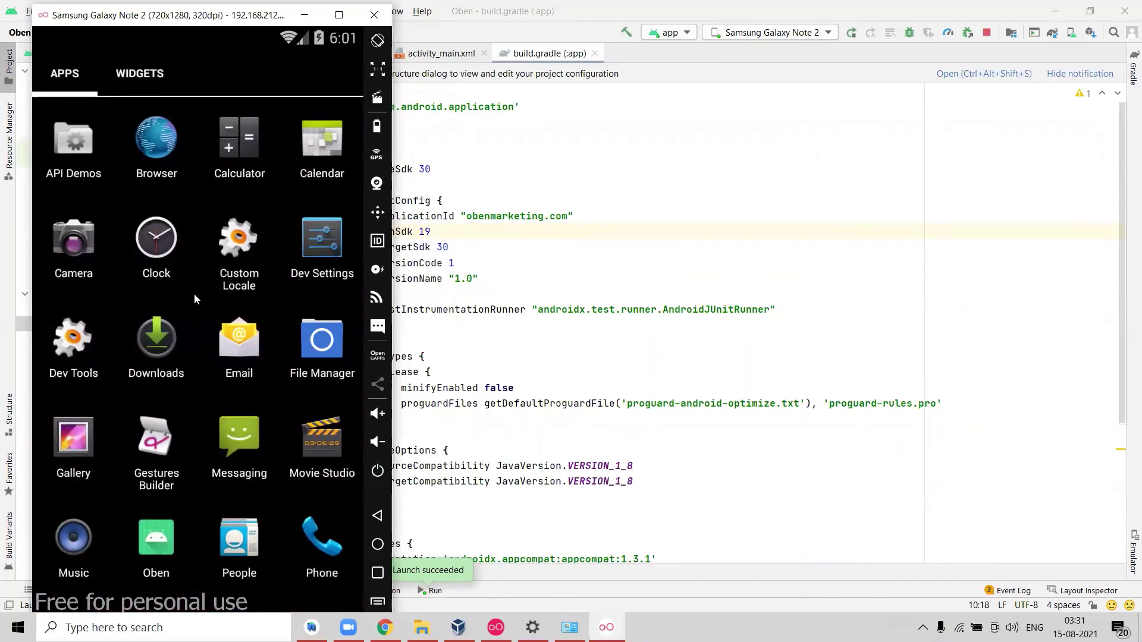
{"action": "left_click", "coordinate": [152, 547]}
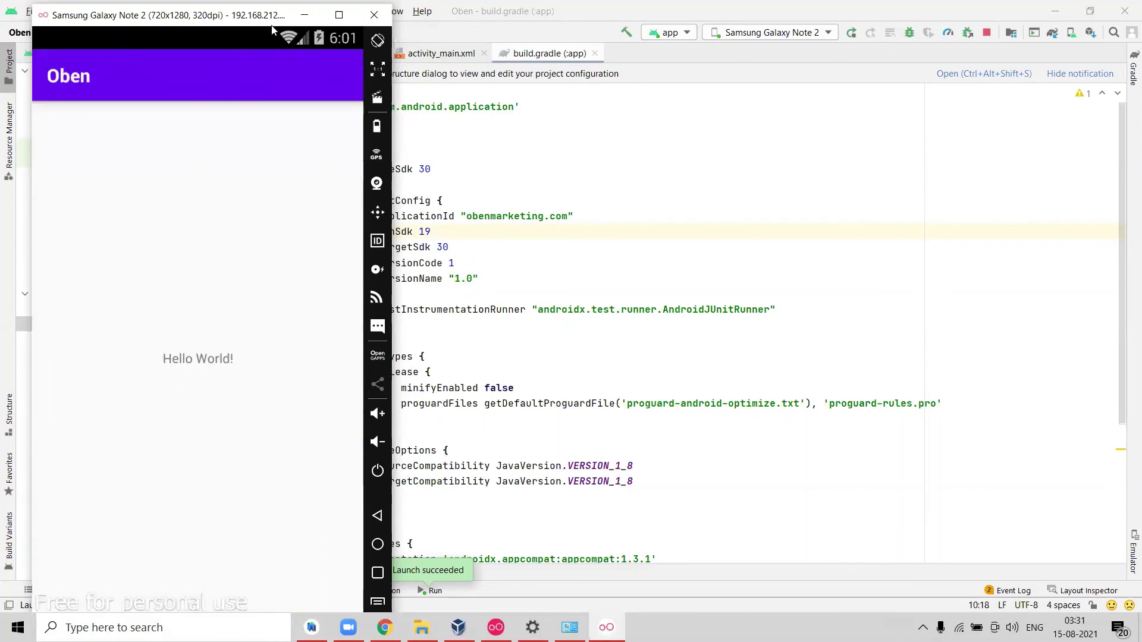
{"action": "left_click", "coordinate": [304, 15]}
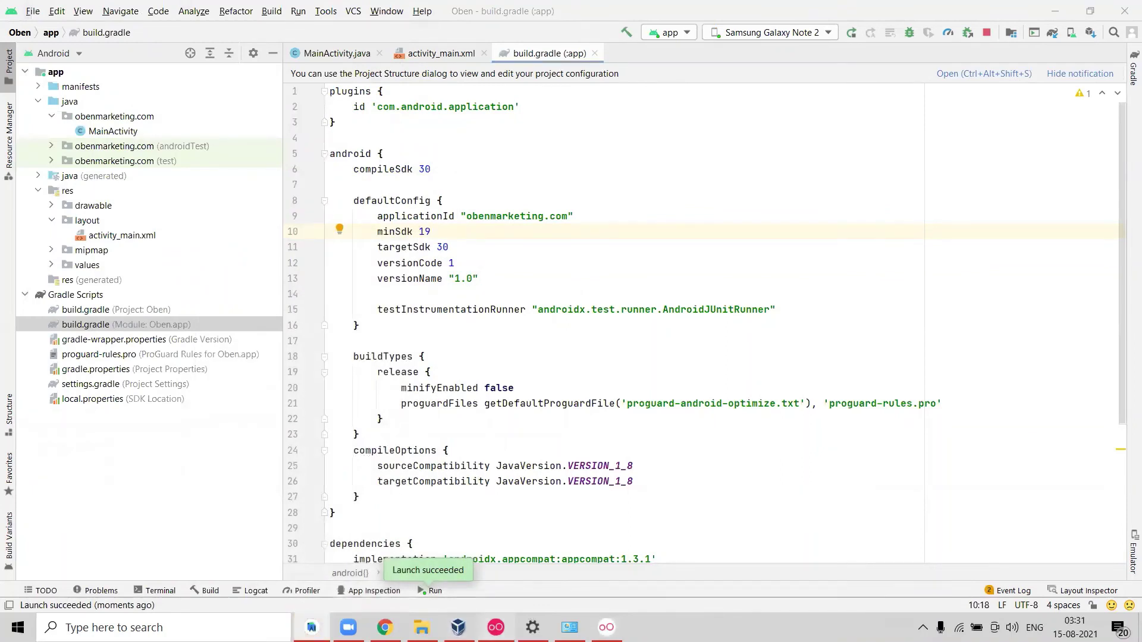
Check the target-device dropdown without choosing a device, then minimize Android Studio.
{"action": "left_click", "coordinate": [496, 627]}
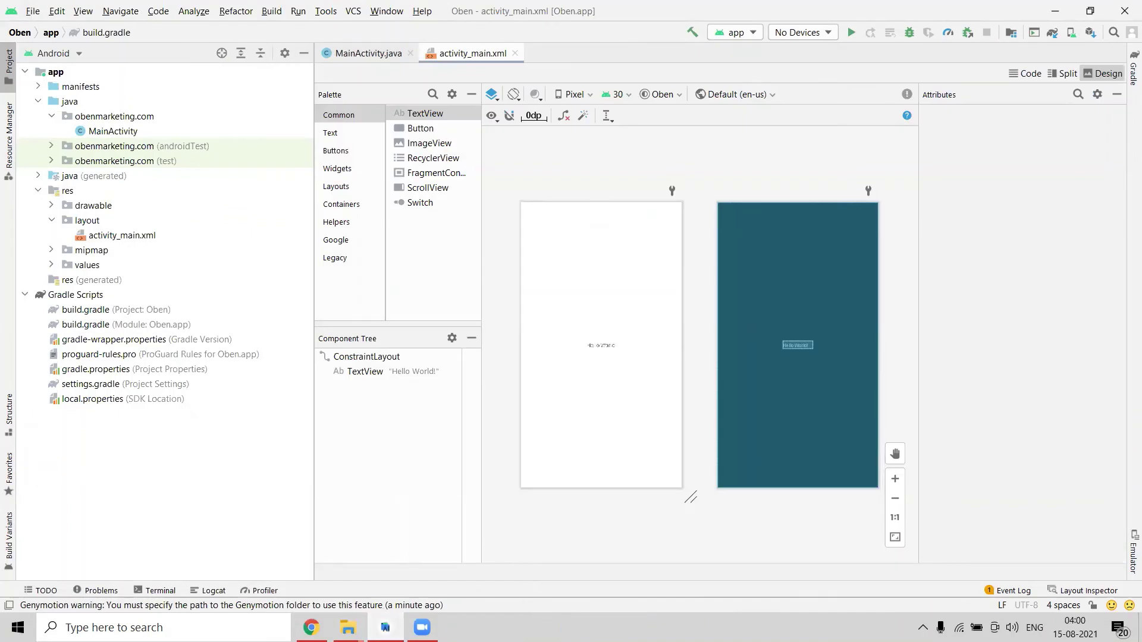
{"action": "left_click", "coordinate": [829, 33]}
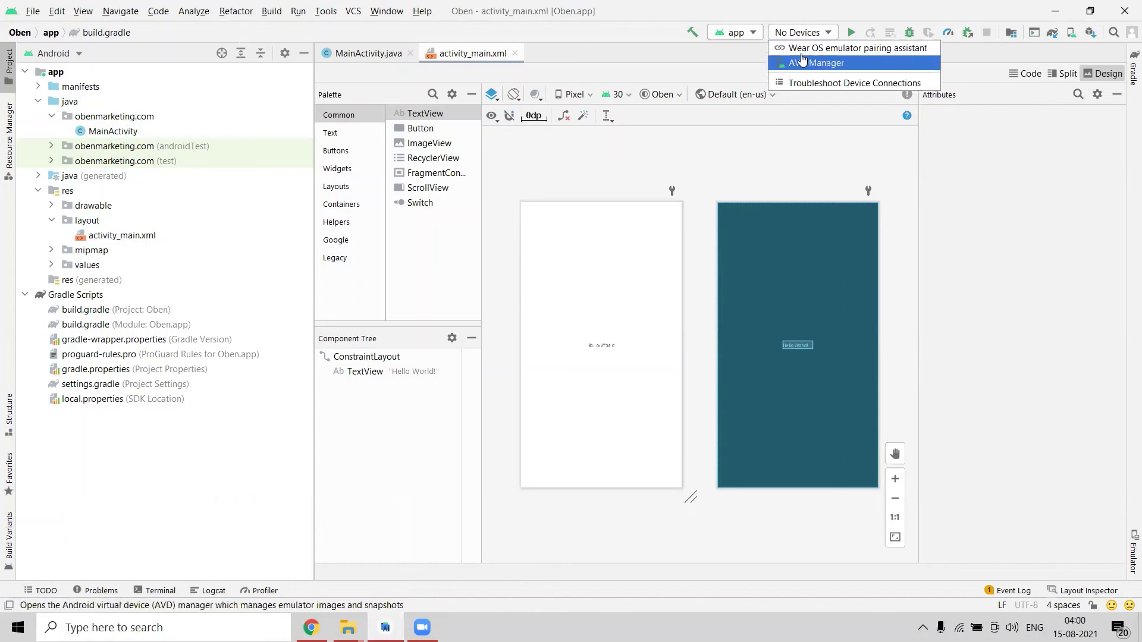
{"action": "left_click", "coordinate": [729, 57]}
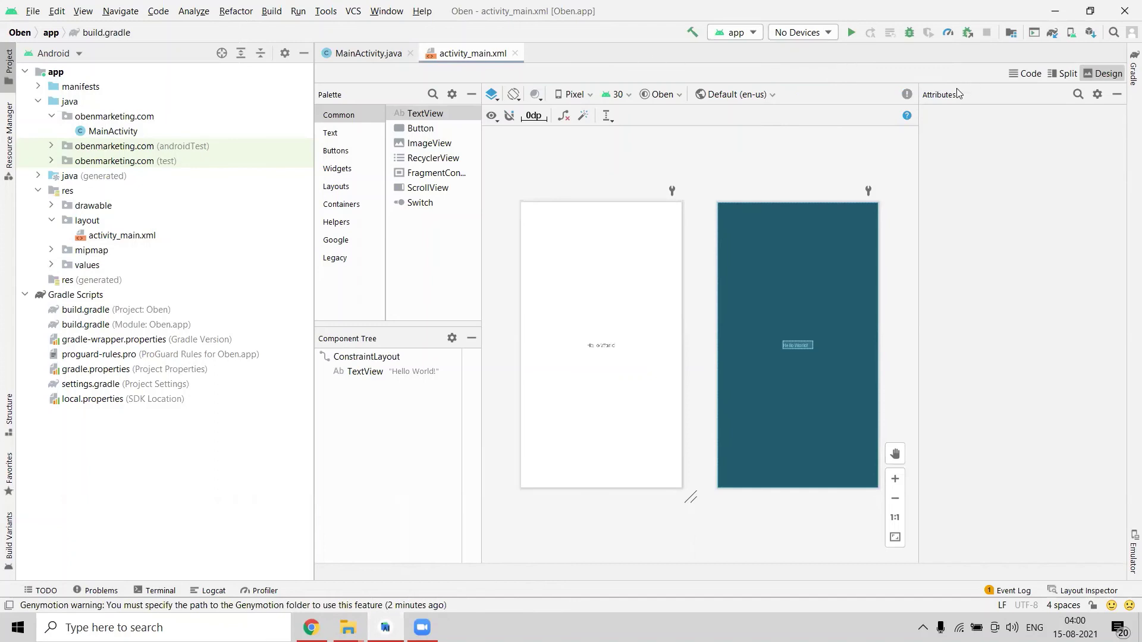
{"action": "left_click", "coordinate": [1056, 12]}
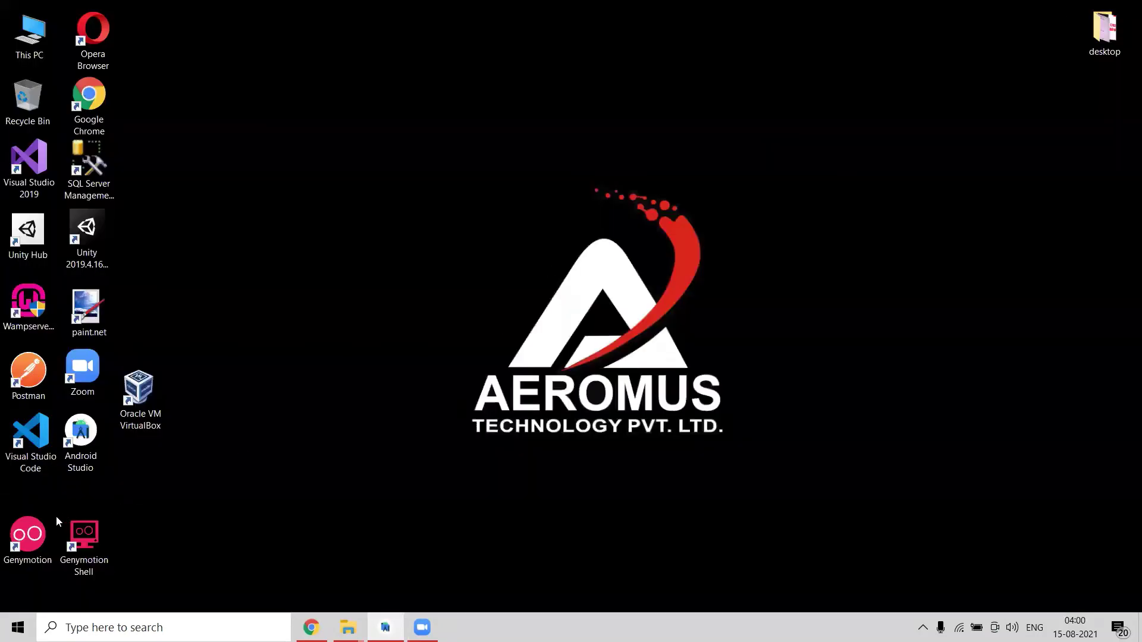
Launch Genymotion from its desktop shortcut and close it again.
{"action": "left_click", "coordinate": [30, 536]}
{"action": "double_click", "coordinate": [31, 536]}
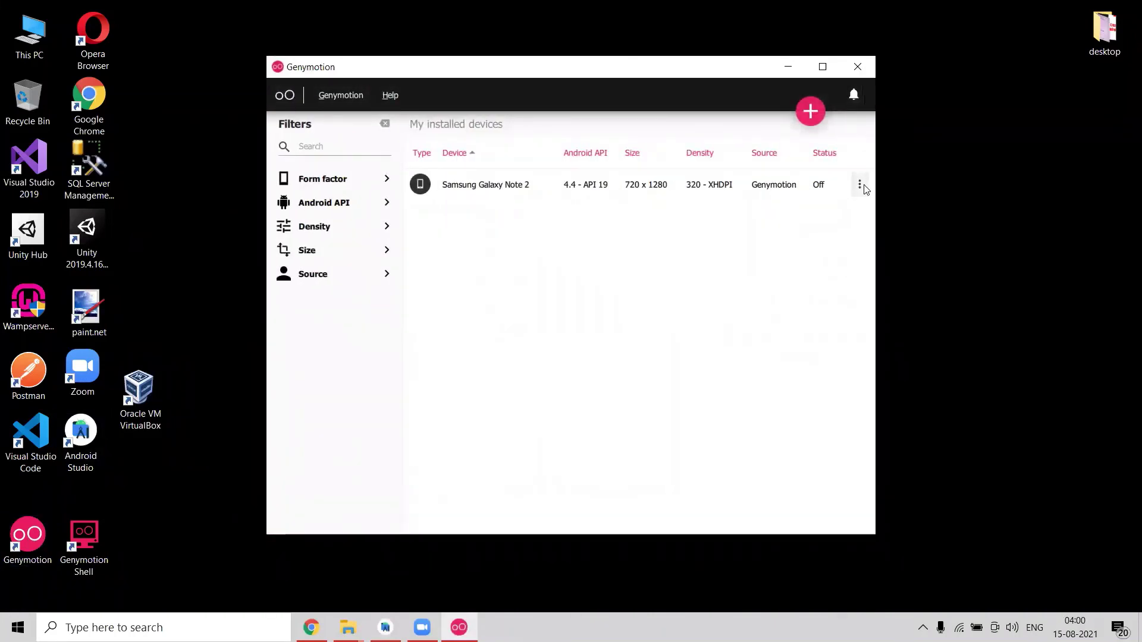
{"action": "left_click", "coordinate": [860, 66]}
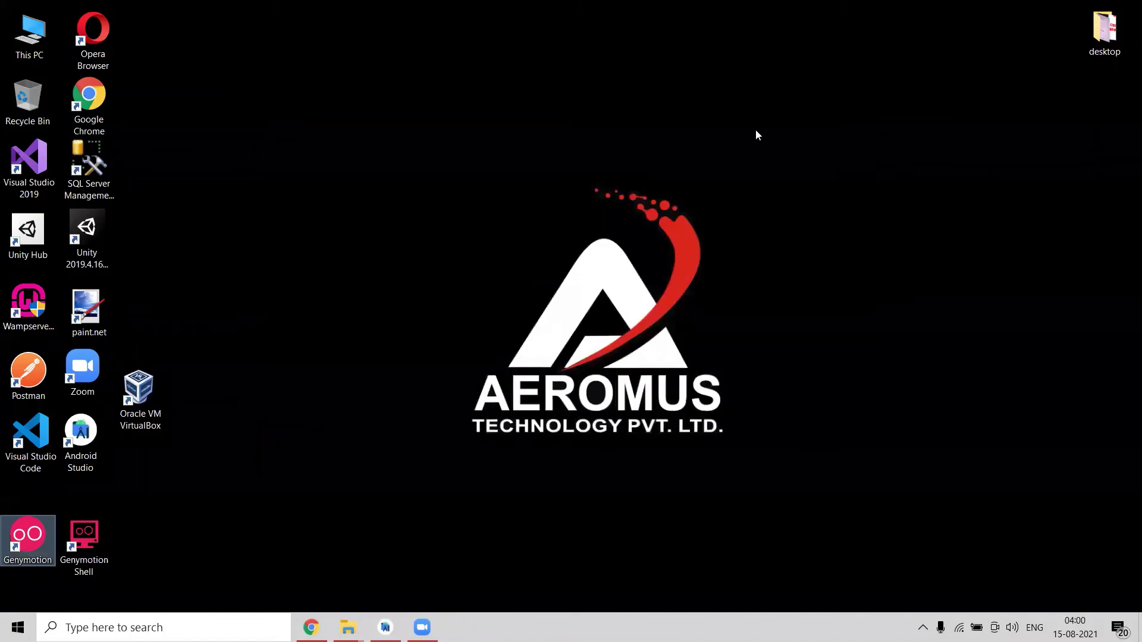
Place the VirtualBox shortcut beside Genymotion Shell, then return to Android Studio.
{"action": "left_click_drag", "start_coordinate": [141, 392], "coordinate": [150, 531]}
{"action": "left_click_drag", "start_coordinate": [32, 498], "coordinate": [239, 558]}
{"action": "left_click", "coordinate": [239, 558]}
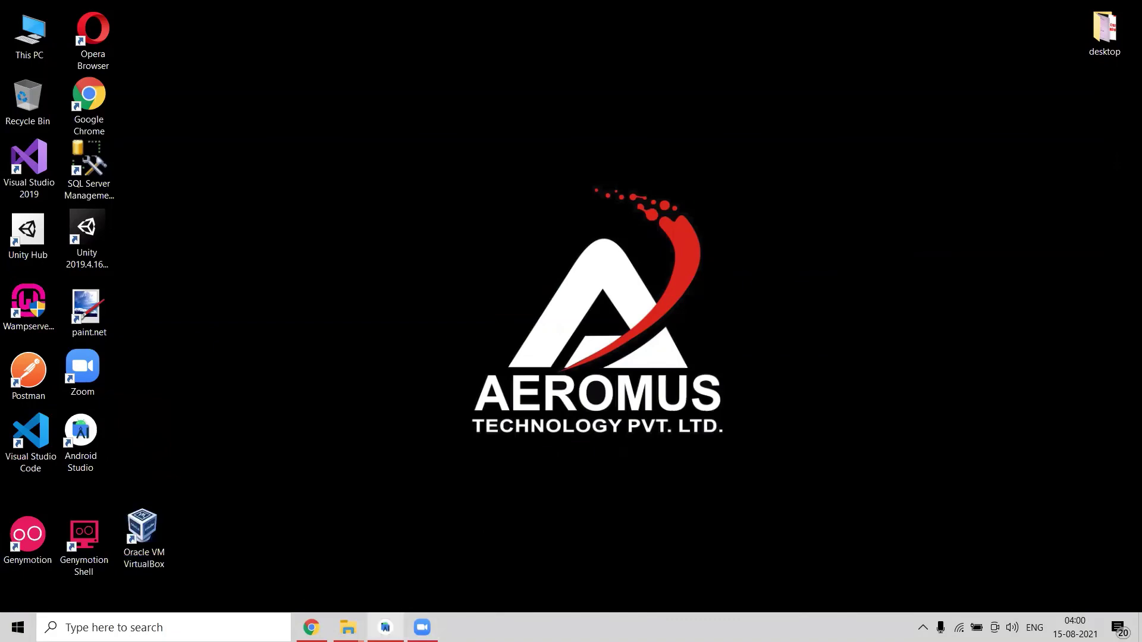
{"action": "left_click", "coordinate": [385, 628]}
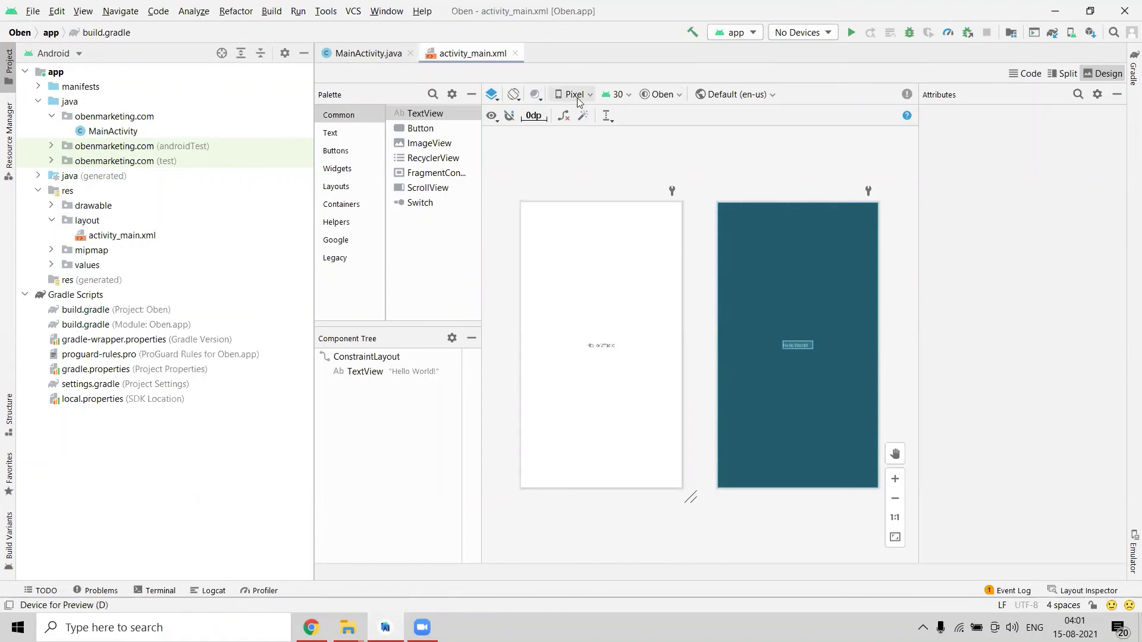
Turn on the main toolbar via View > Appearance > Toolbar.
{"action": "left_click", "coordinate": [78, 12]}
{"action": "mouse_move", "coordinate": [98, 52]}
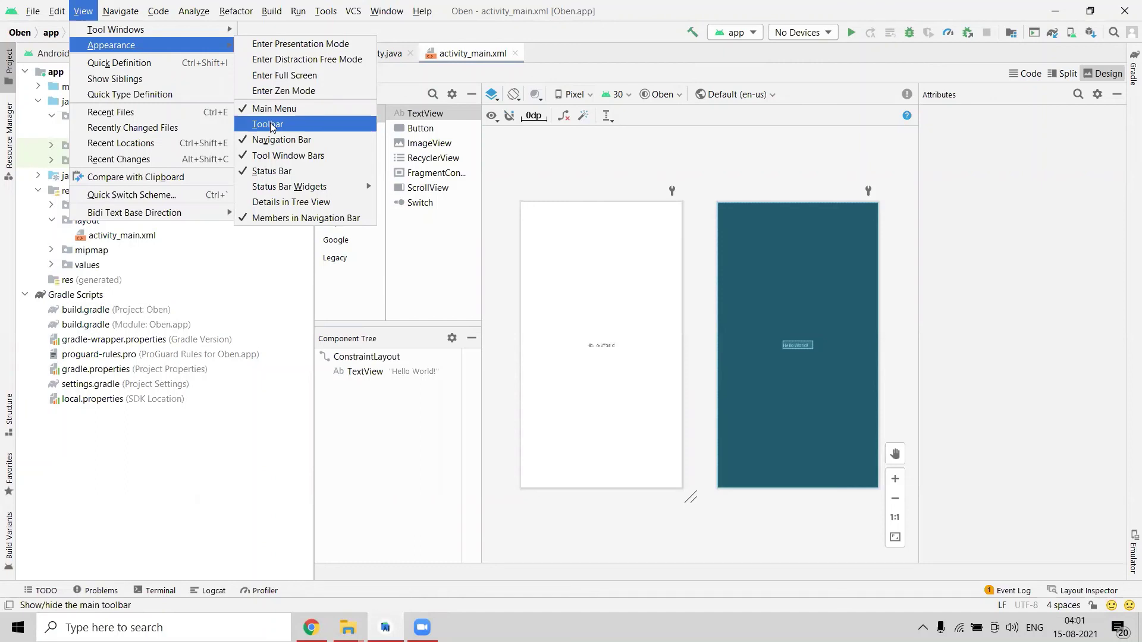
{"action": "left_click", "coordinate": [270, 125]}
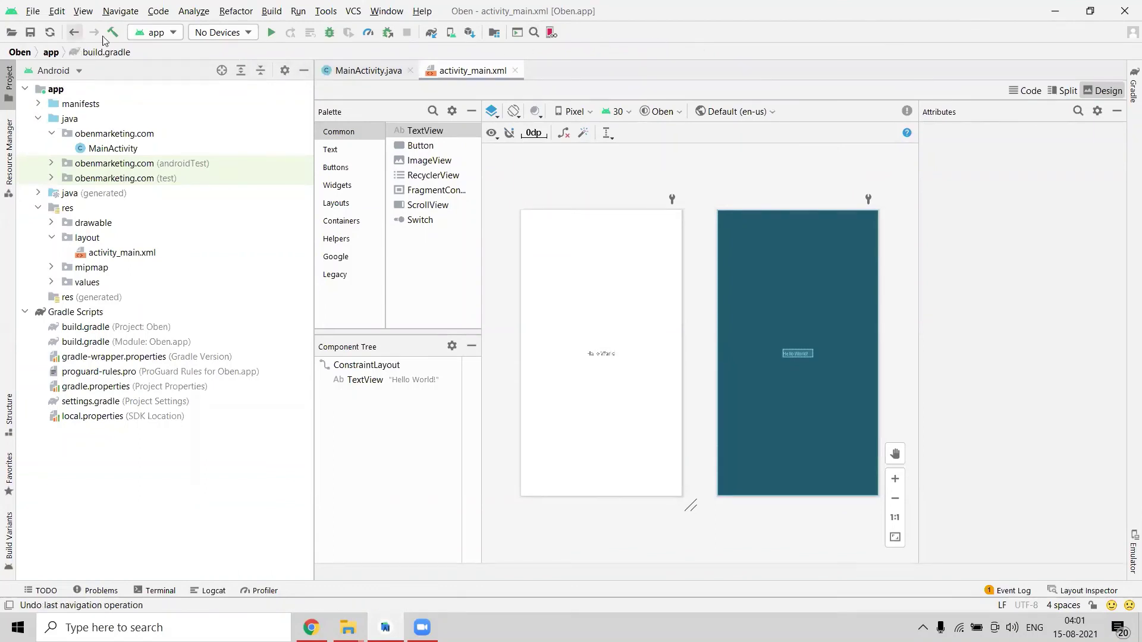
Set the Genymotion plugin folder to C:\Program Files\Genymobile\Genymotion.
{"action": "left_click", "coordinate": [551, 33]}
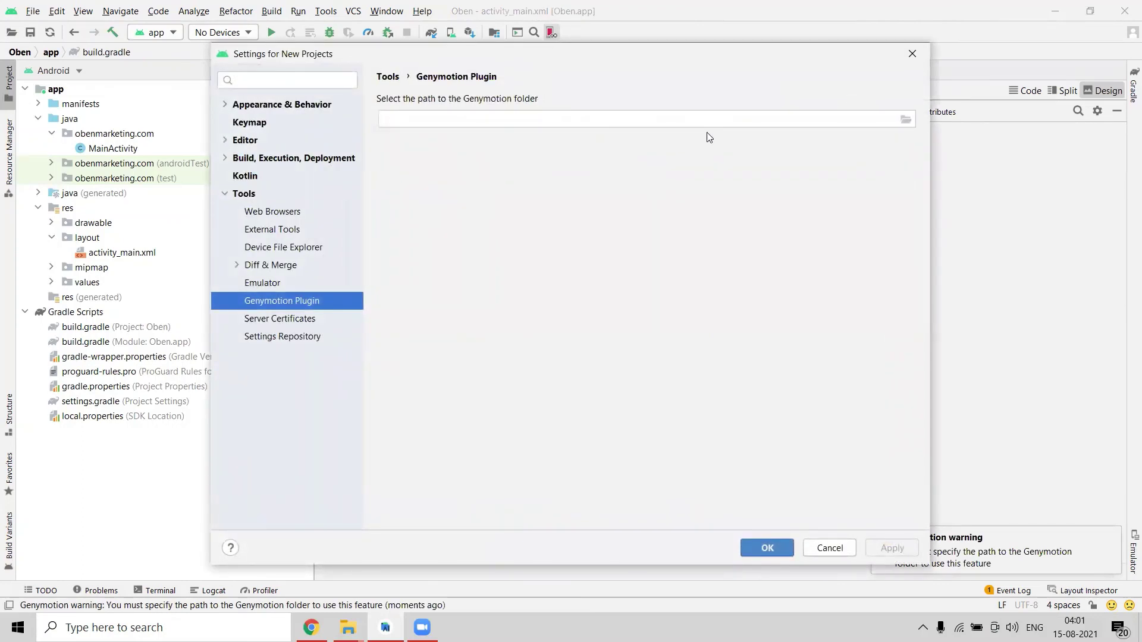
{"action": "left_click", "coordinate": [905, 120]}
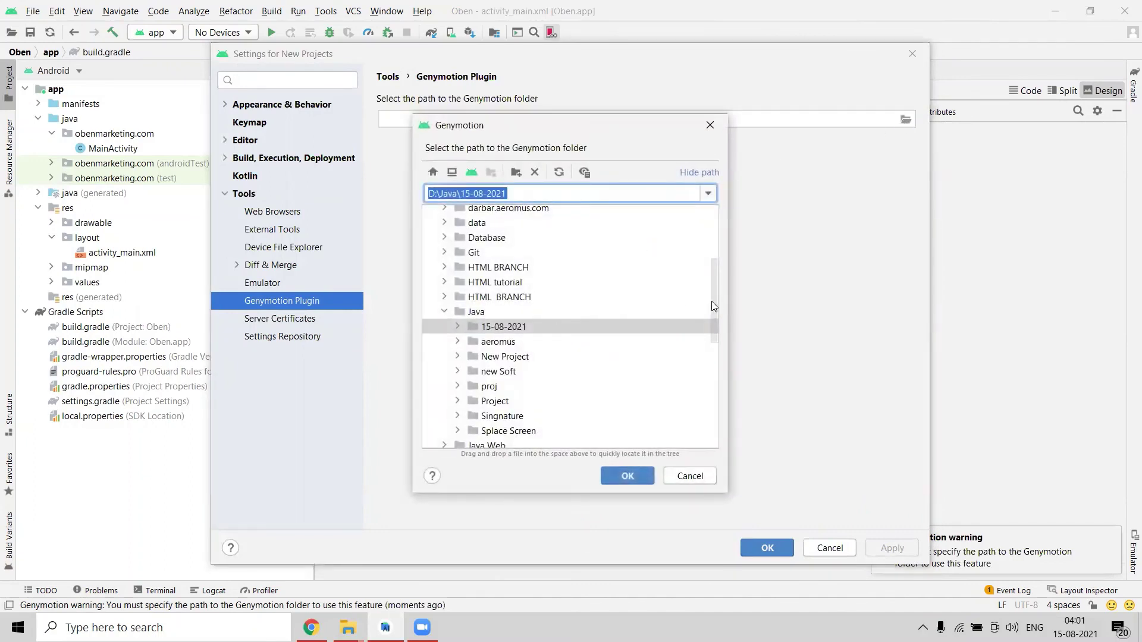
{"action": "left_click_drag", "start_coordinate": [712, 303], "coordinate": [710, 220]}
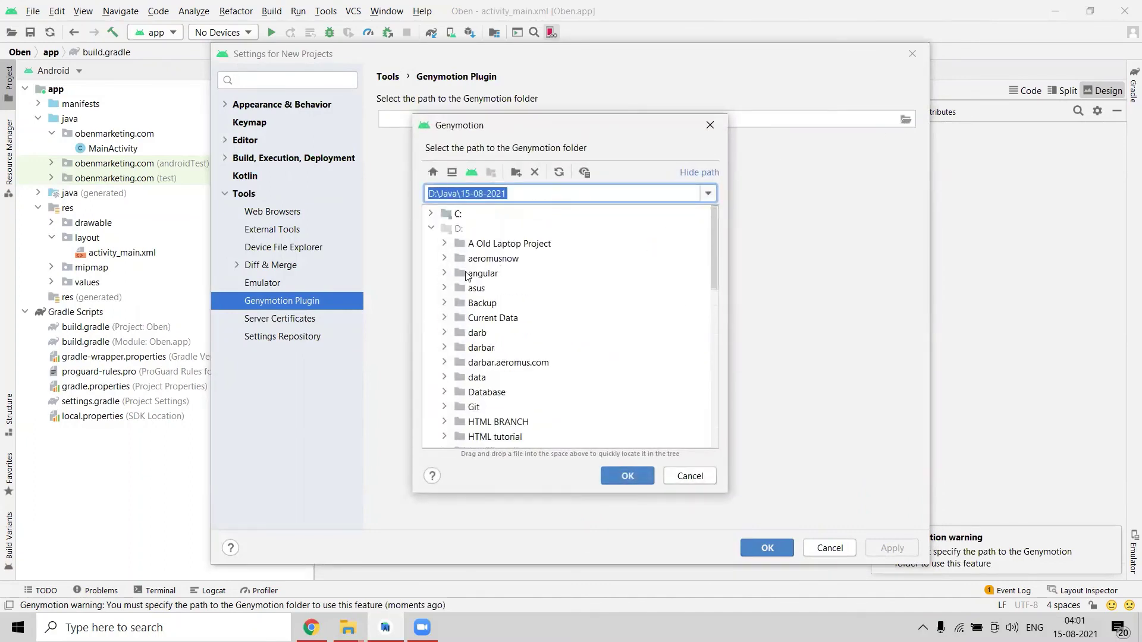
{"action": "left_click", "coordinate": [430, 213]}
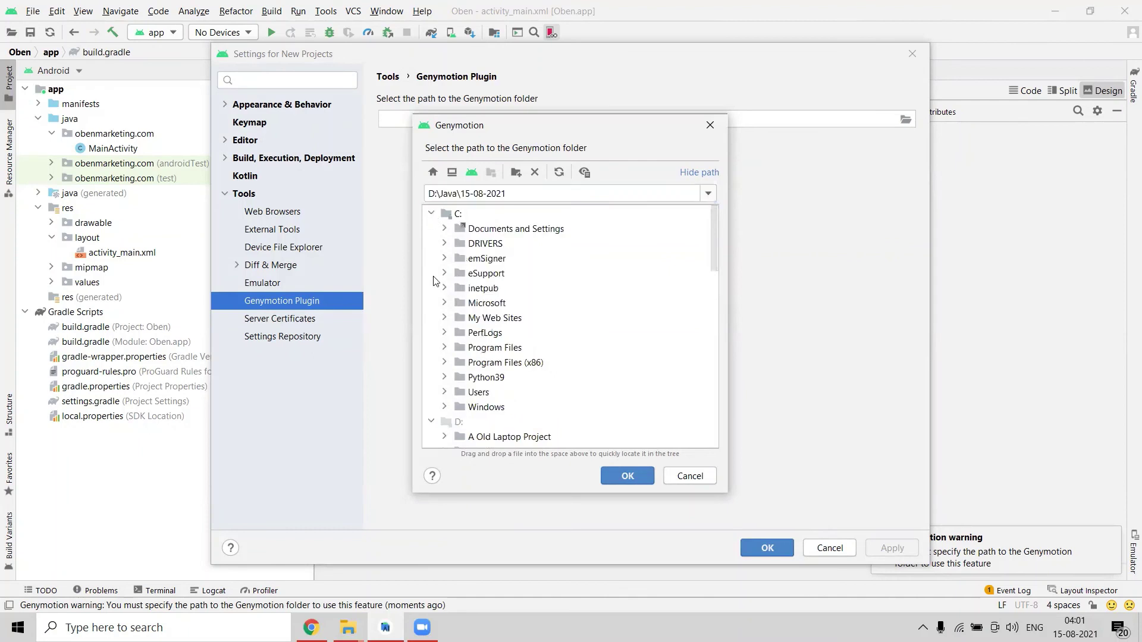
{"action": "left_click", "coordinate": [445, 347]}
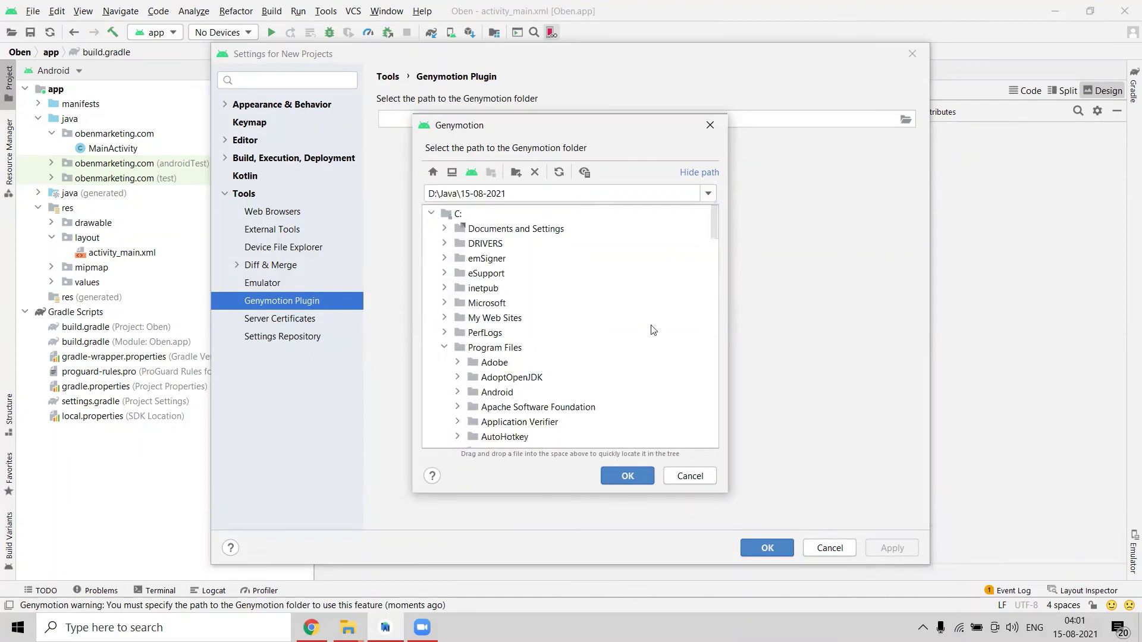
{"action": "left_click_drag", "start_coordinate": [712, 228], "coordinate": [723, 260]}
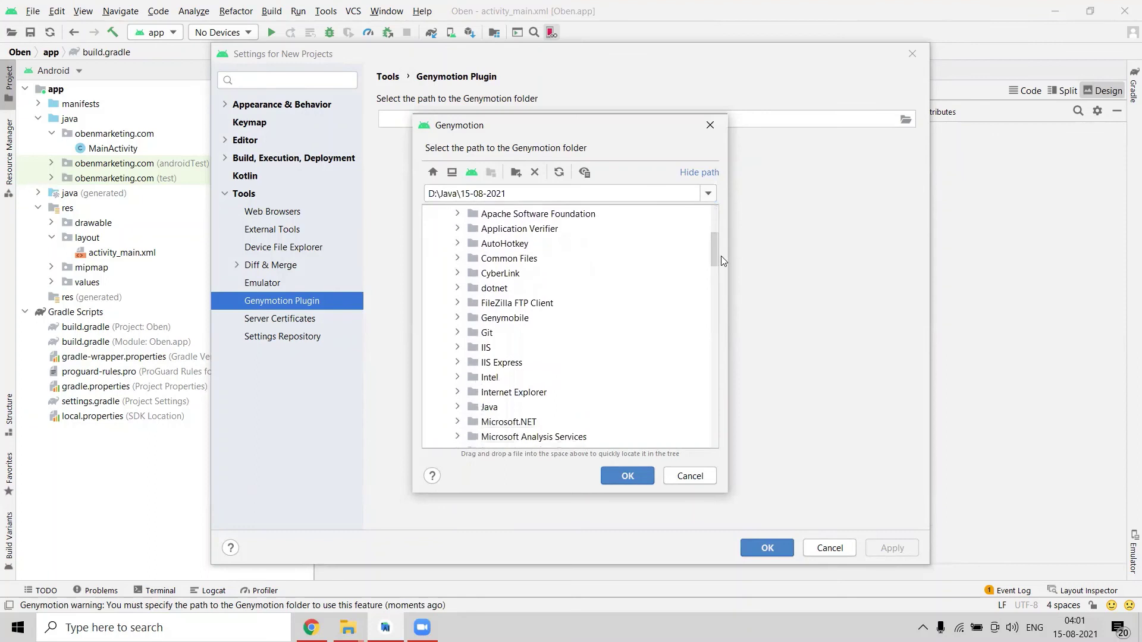
{"action": "left_click", "coordinate": [457, 317]}
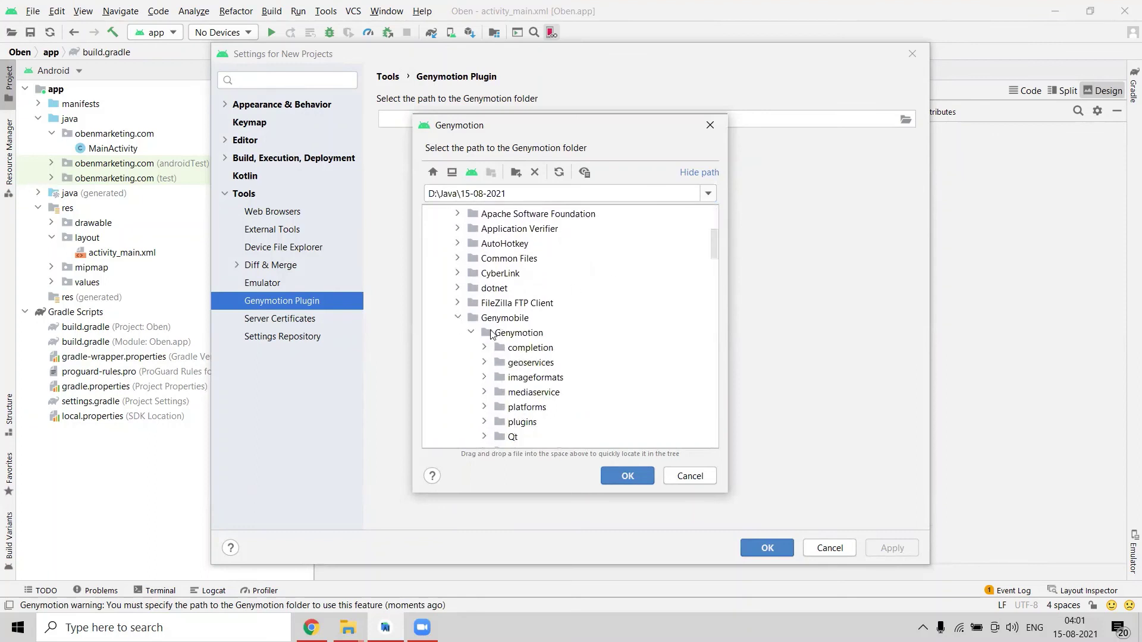
{"action": "left_click", "coordinate": [505, 335]}
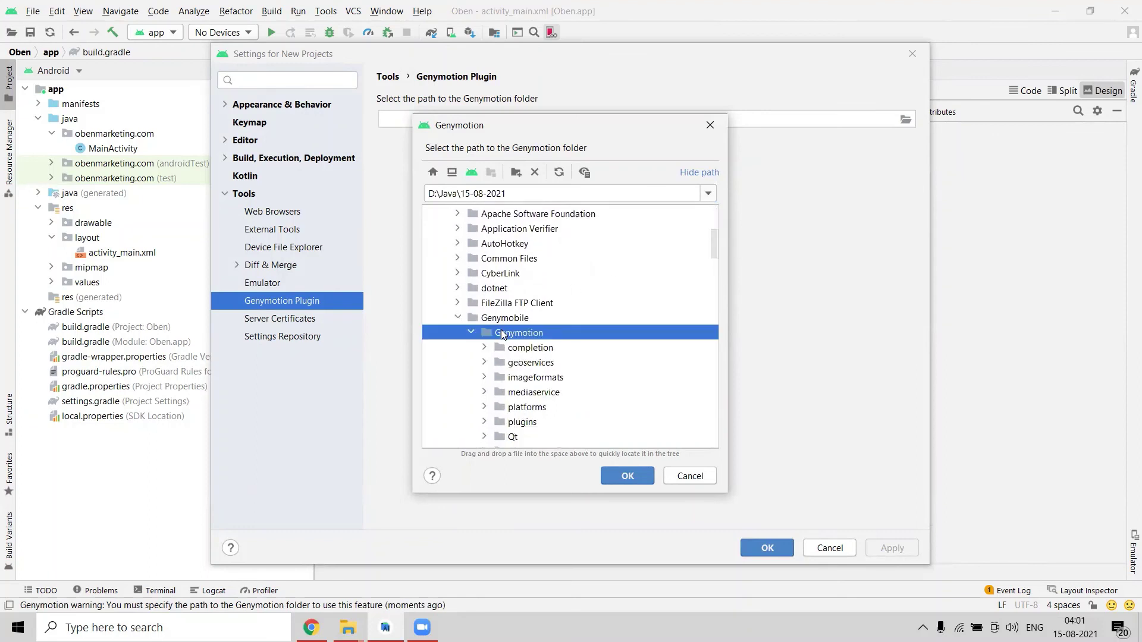
{"action": "left_click", "coordinate": [622, 478]}
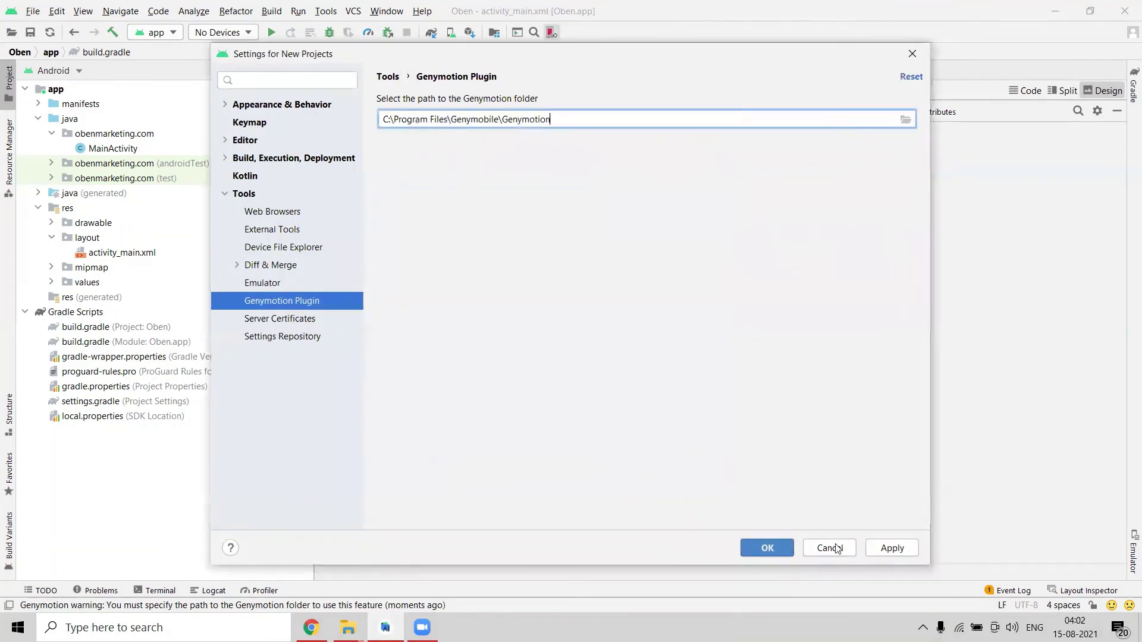